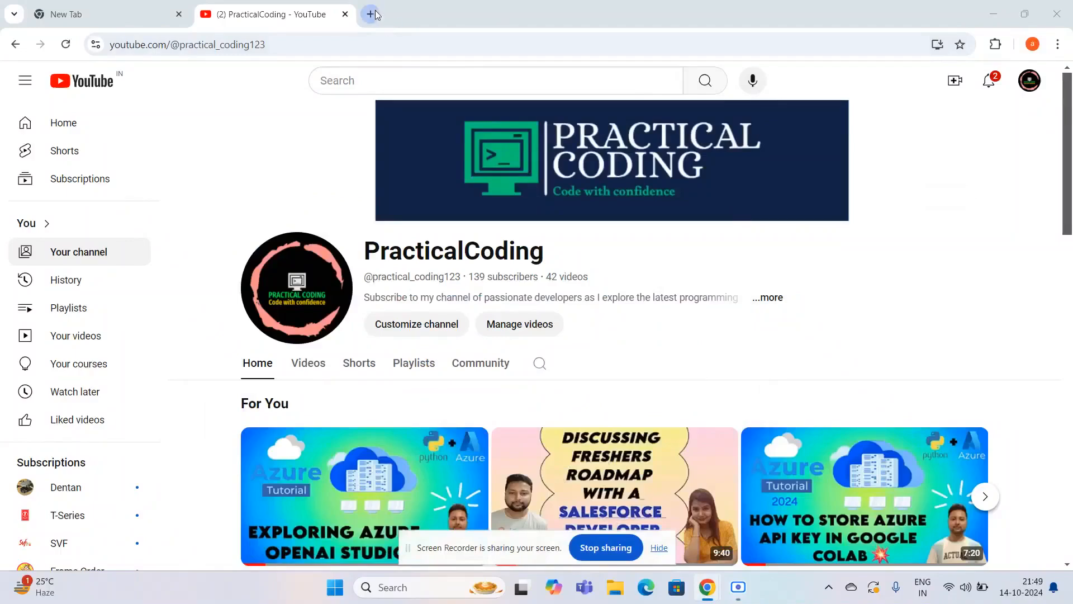
- Search the web for "salesforce developer" in a new browser tab and open the Developer Edition signup page
left_click(370, 13)
left_click(450, 280)
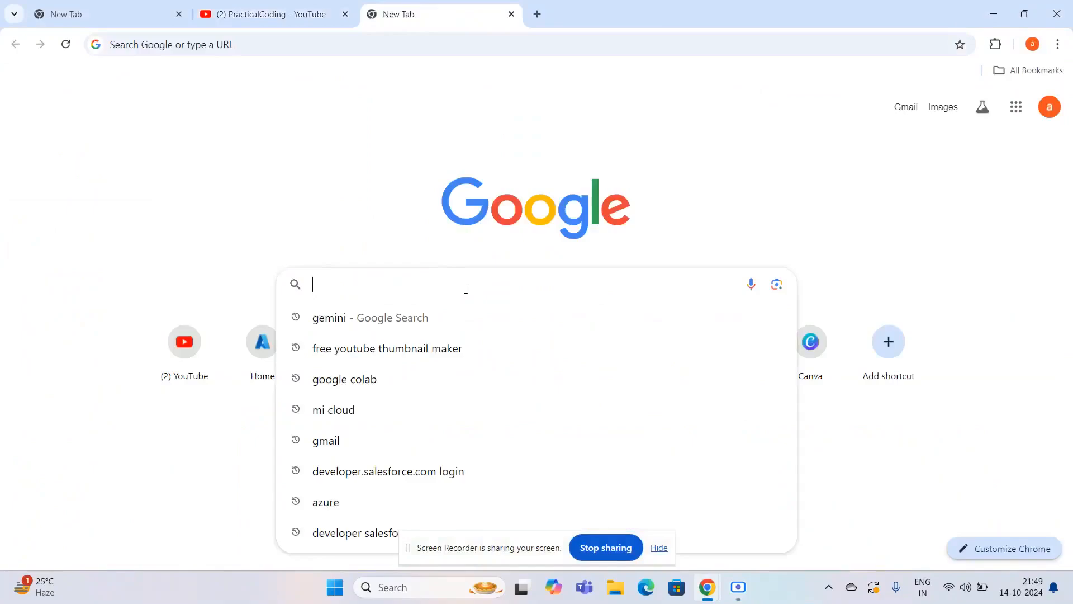
type("s")
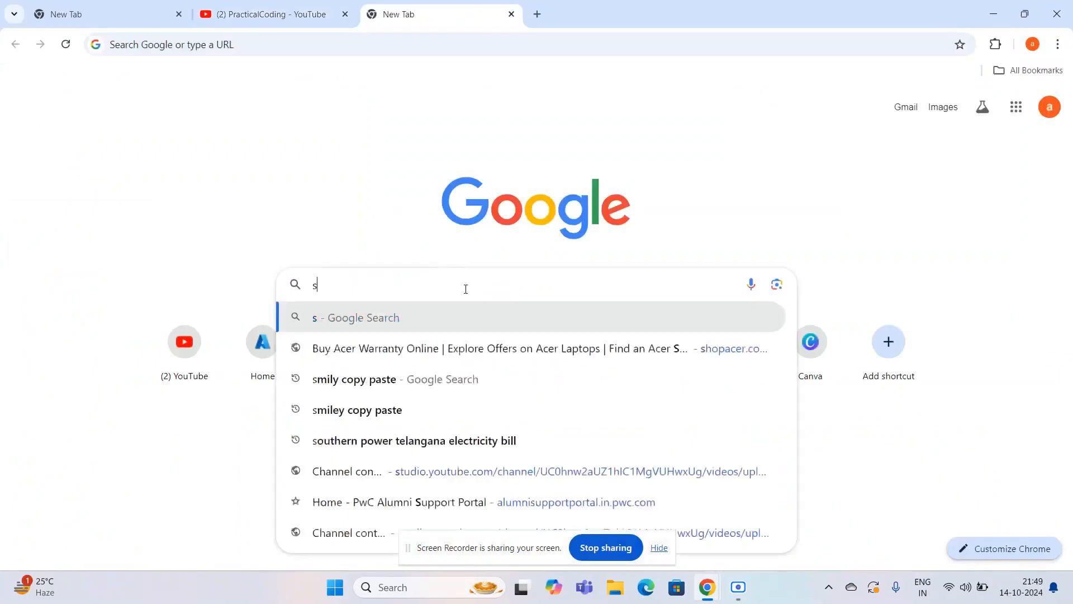
type("alesforce")
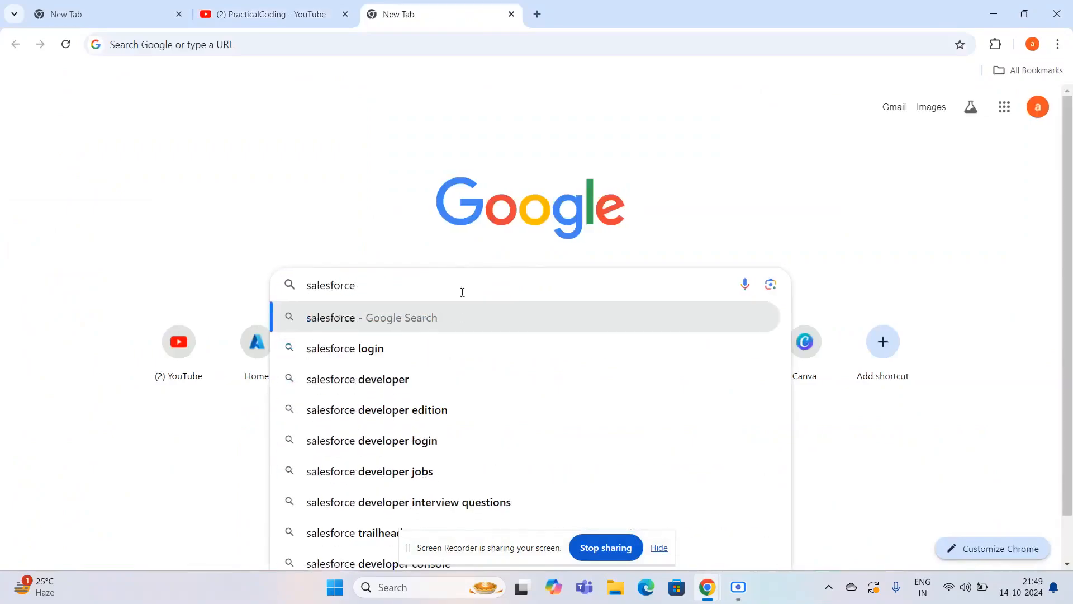
left_click(402, 366)
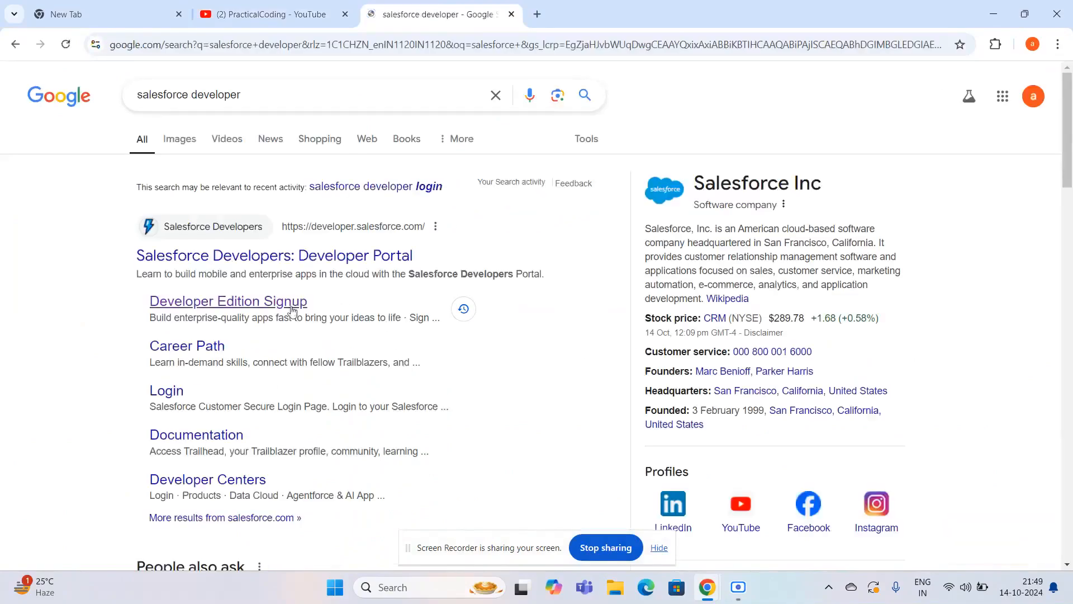
left_click(232, 300)
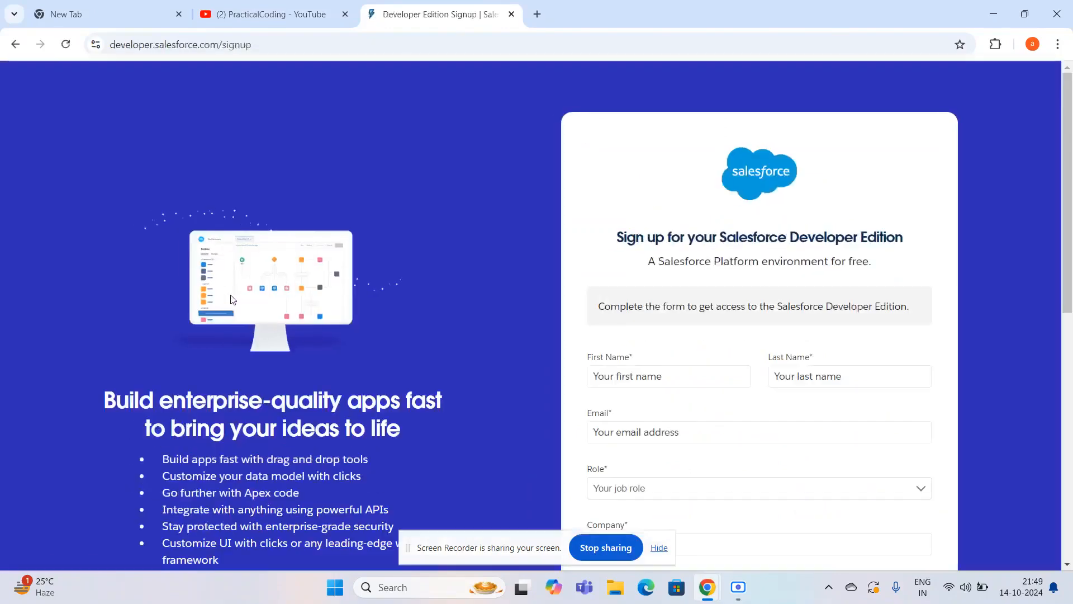
- Enter the applicant's first and last name in the Developer Edition signup form
scroll(569, 286, "down", 2)
left_click(662, 274)
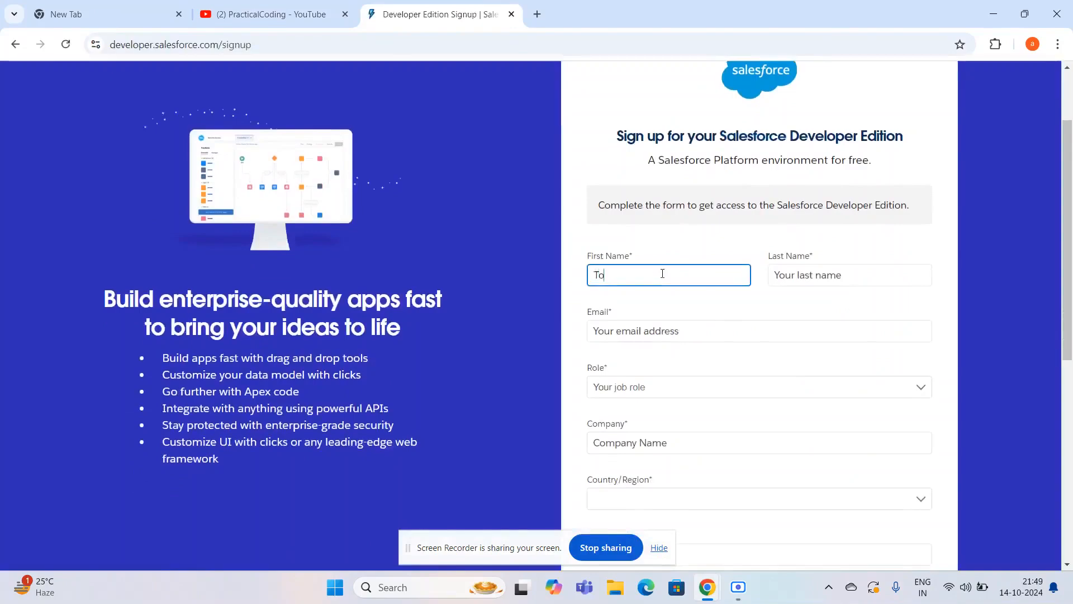
left_click(855, 274)
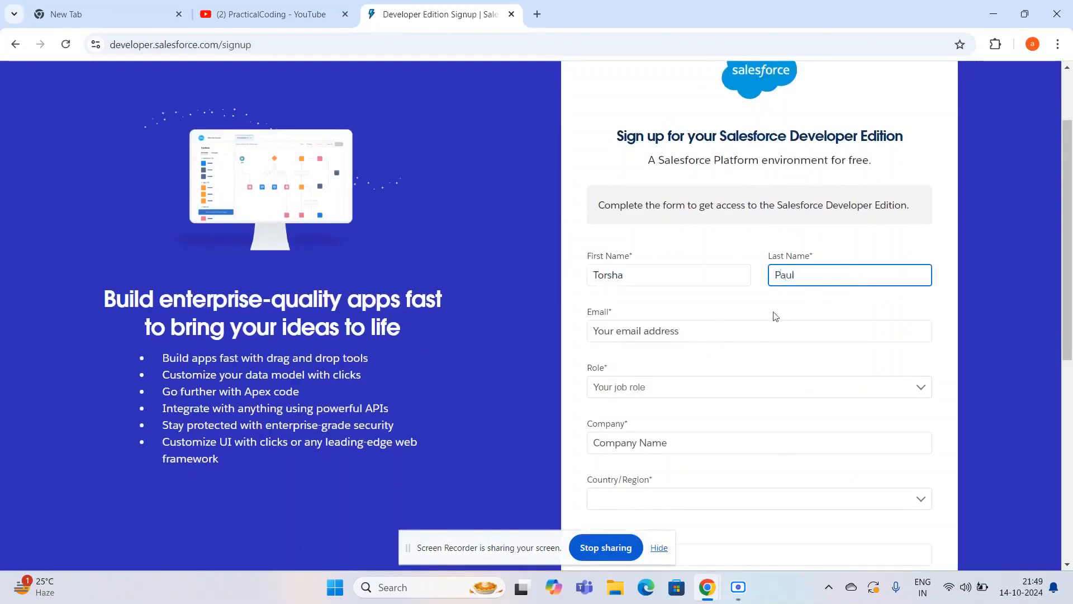
- Set the job role in the signup form to Developer
left_click(662, 324)
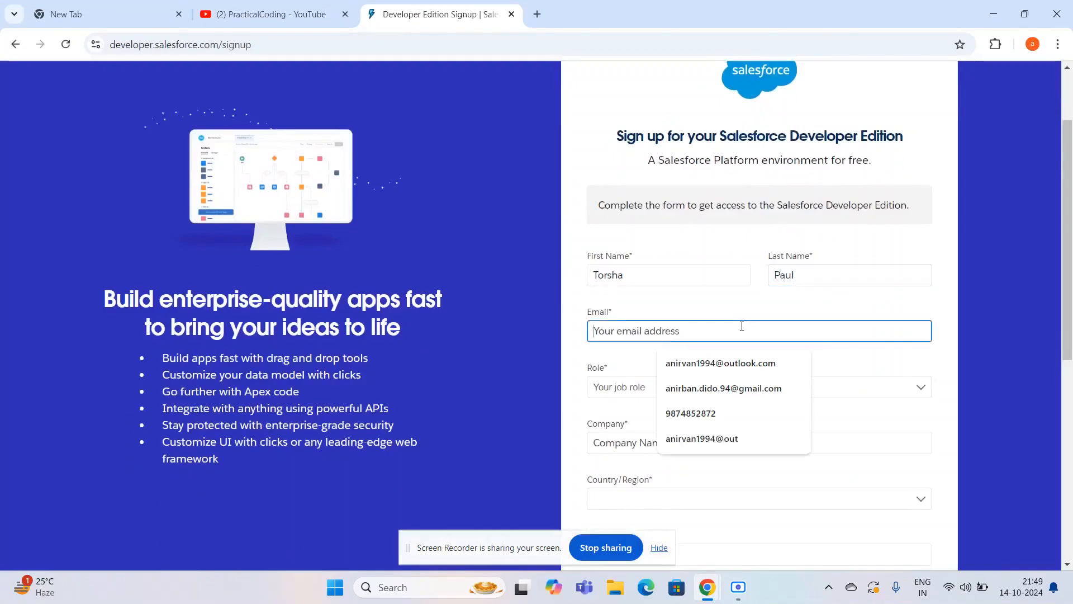
scroll(661, 322, "down", 1)
left_click(662, 323)
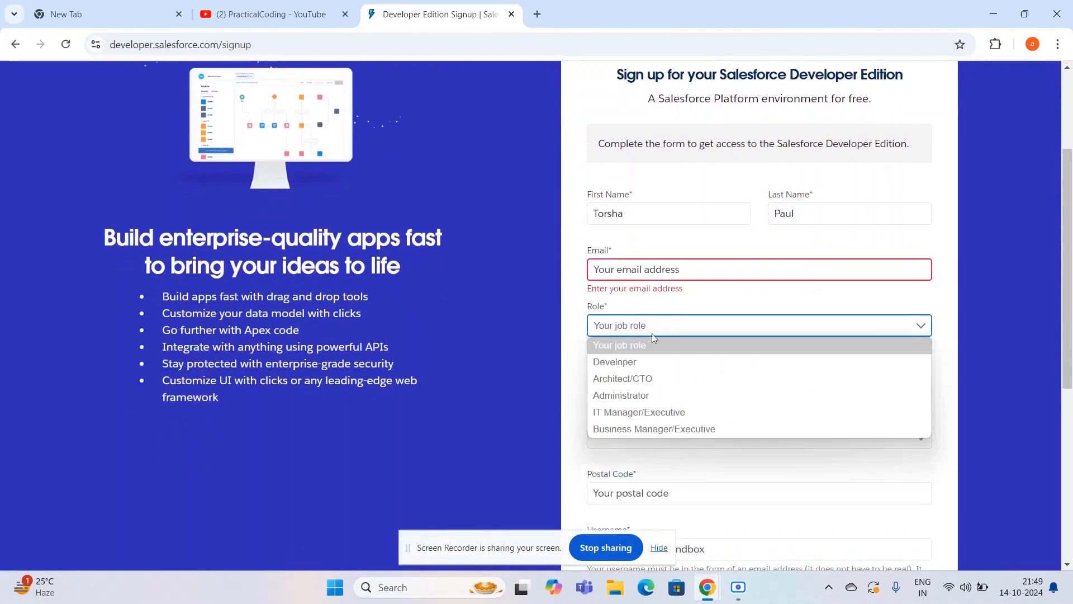
left_click(629, 361)
- Go through the company, country/region and postal code fields of the signup form without filling them in
scroll(631, 363, "down", 1)
left_click(621, 315)
scroll(621, 314, "down", 1)
left_click(618, 301)
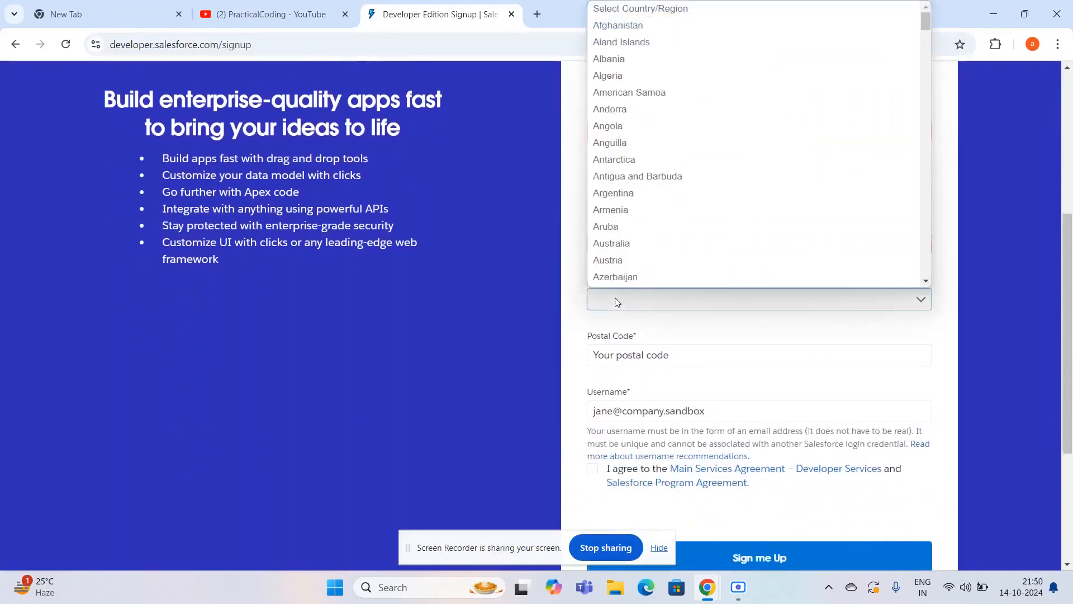
left_click(647, 350)
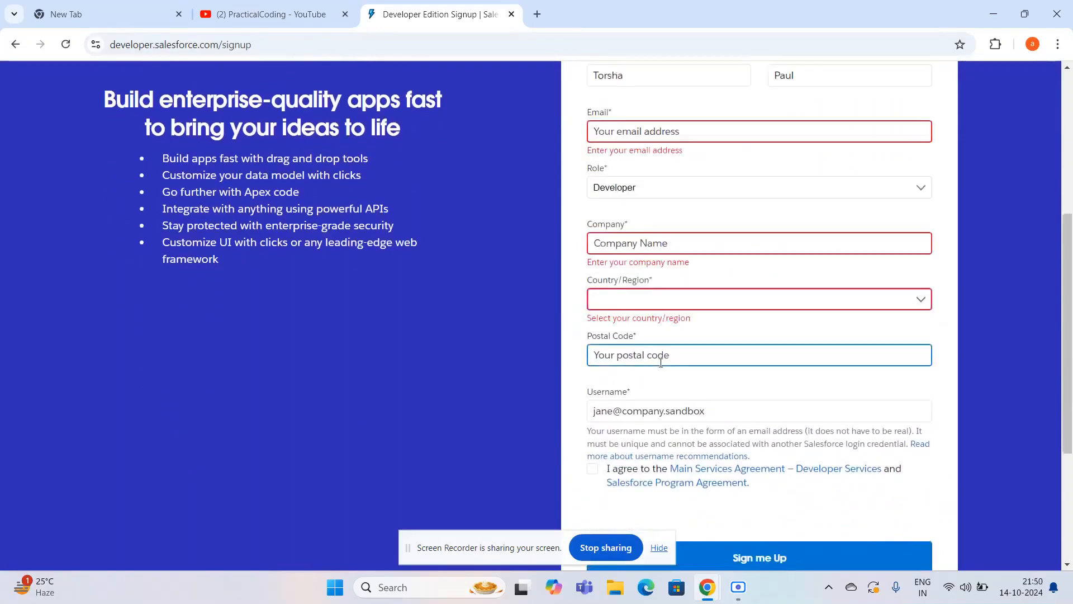
scroll(649, 352, "down", 1)
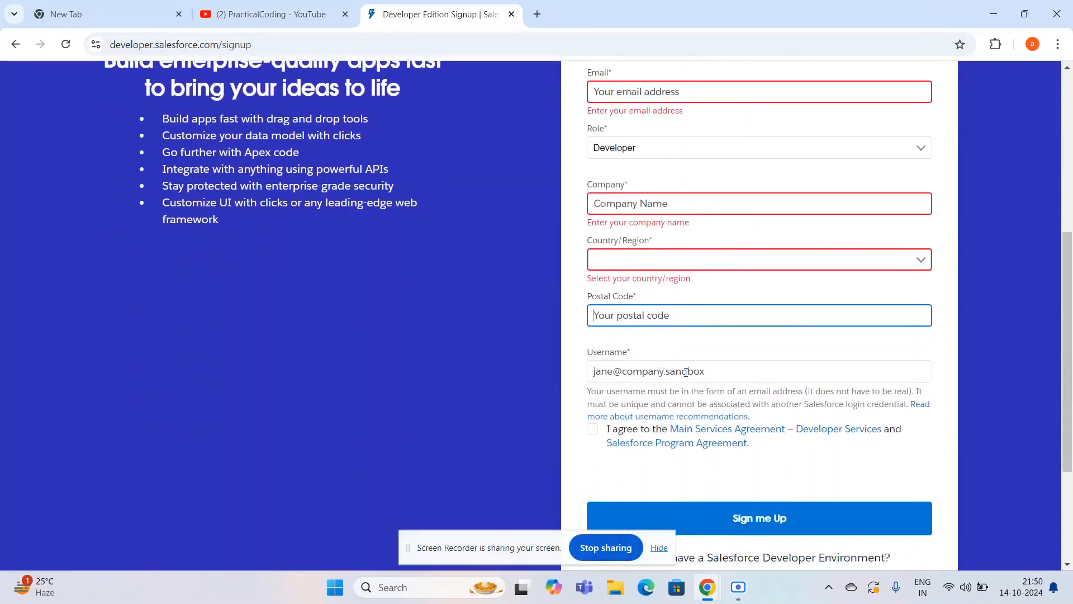
- Enter a username in e-mail format for the new Salesforce account
left_click(686, 372)
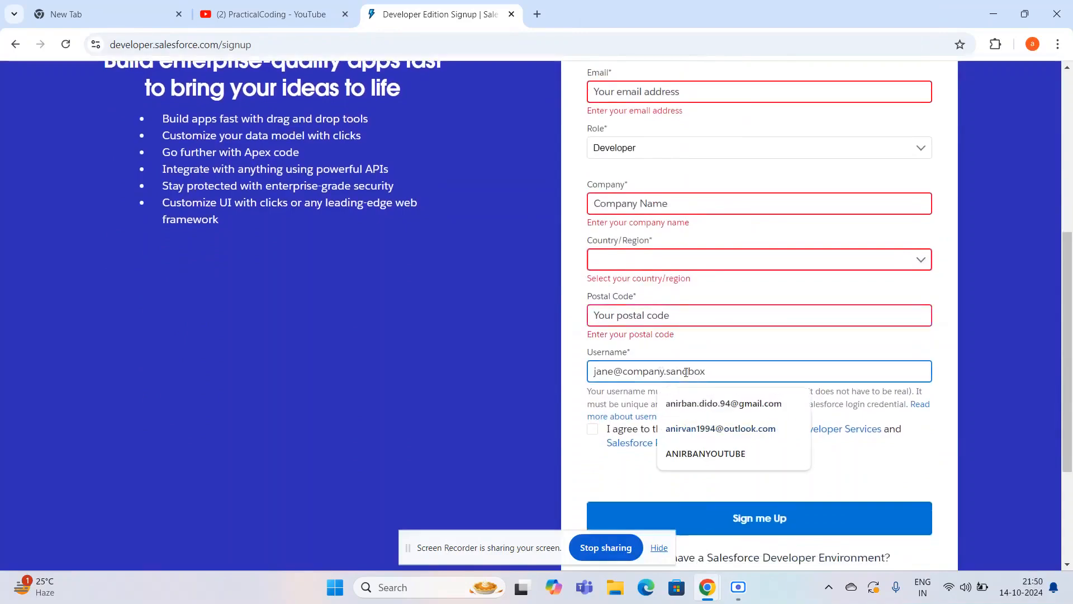
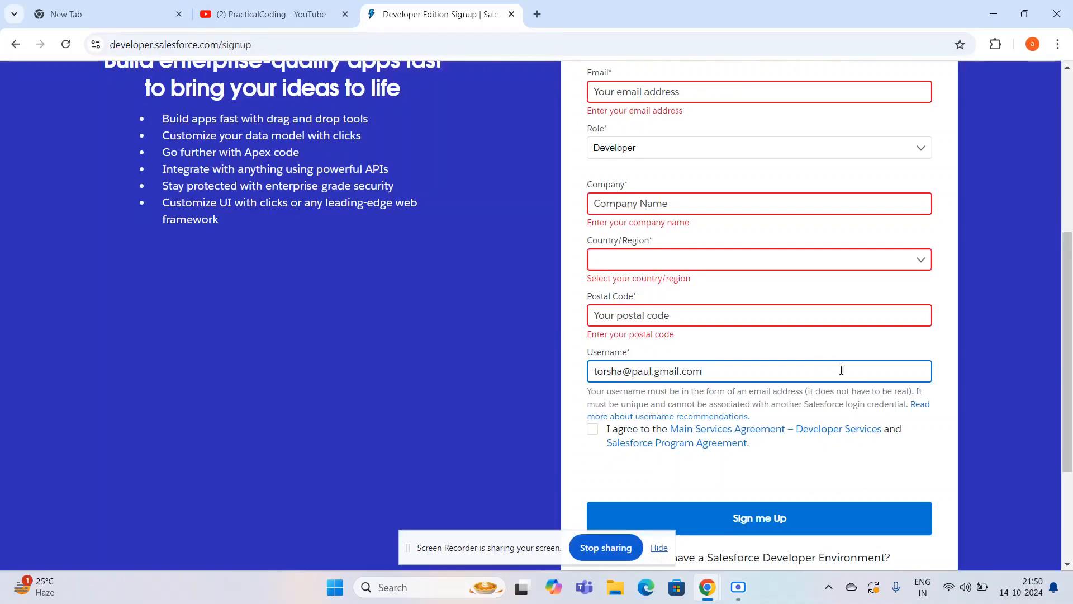
- Correct the signup username so a period separates the two name parts and the @ sign precedes the mail domain
left_click(633, 367)
key("BackSpace")
type(".")
left_click(646, 372)
key("BackSpace")
type("@")
scroll(672, 321, "up", 1)
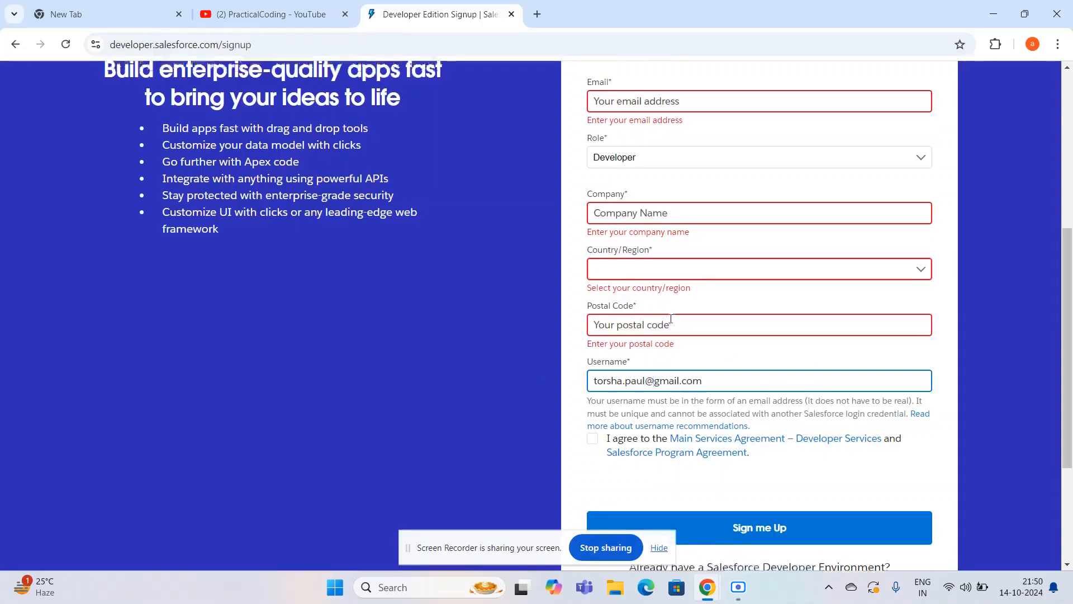
scroll(672, 322, "up", 1)
scroll(672, 321, "down", 2)
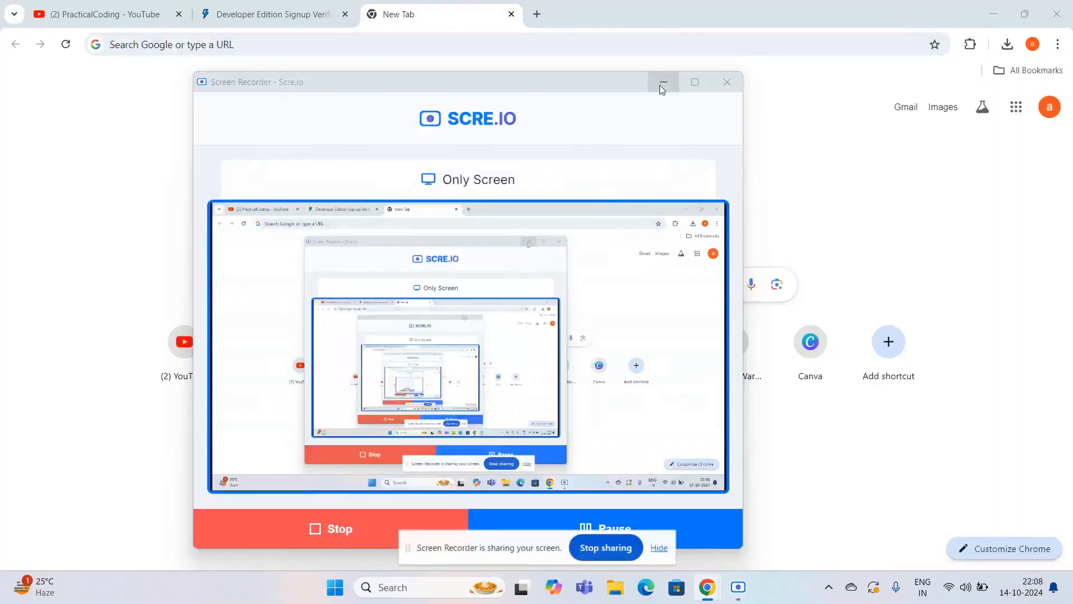
left_click(663, 84)
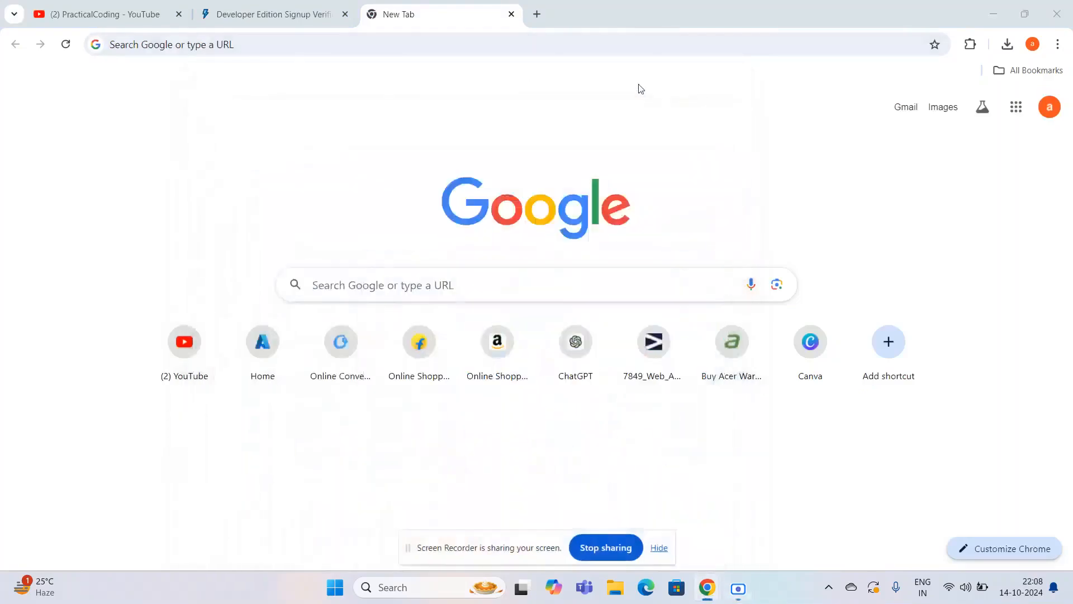
- Check the signup verification page, search the web for "salesforce login" in the blank tab and open the Salesforce login page
left_click(304, 16)
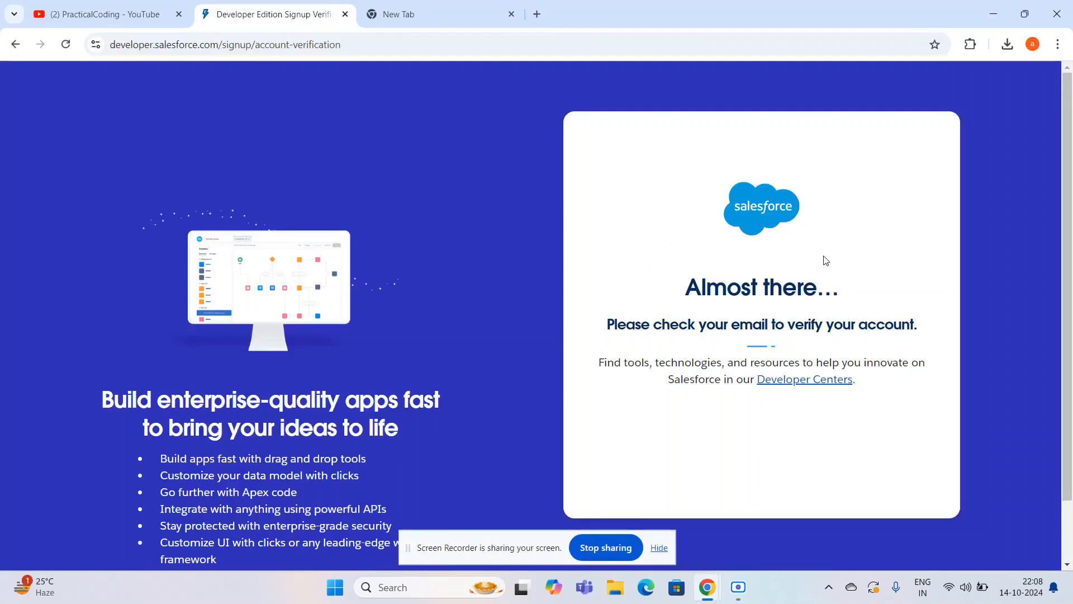
left_click(391, 16)
left_click(363, 281)
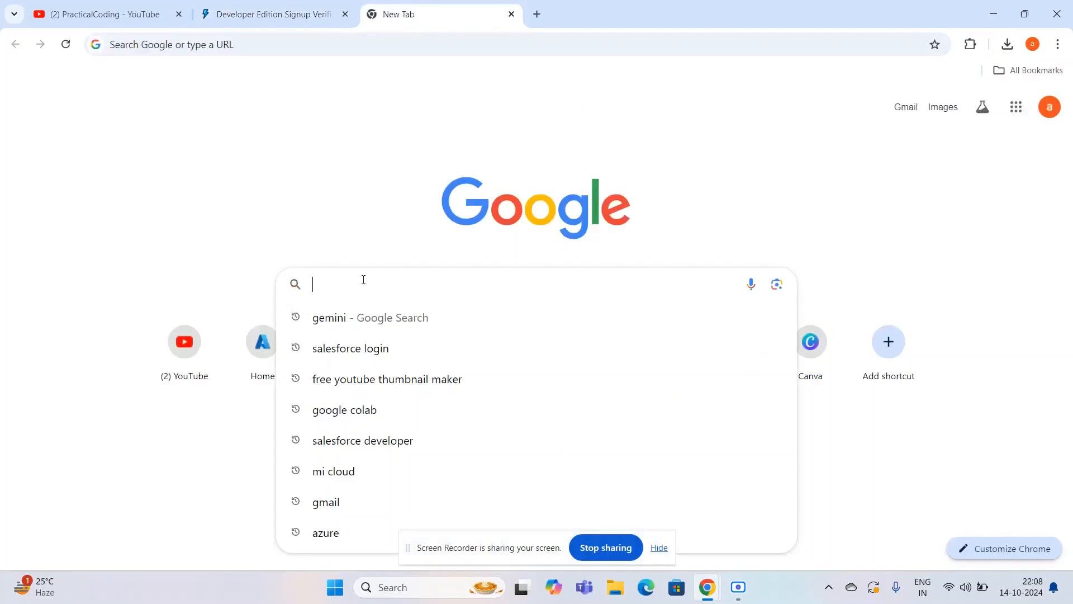
type("sale")
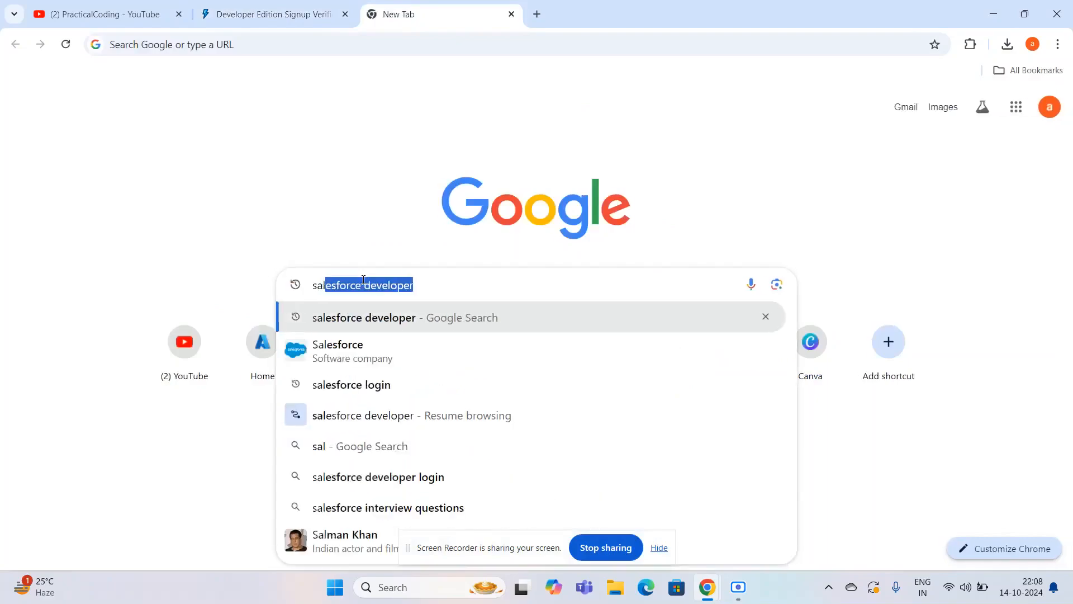
type("sforce")
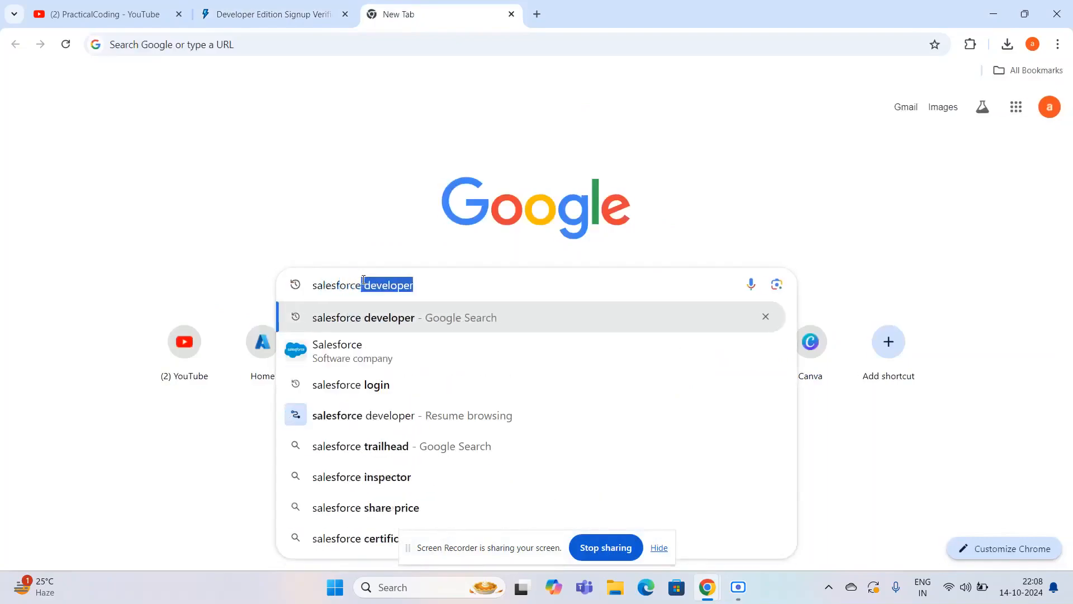
left_click(357, 384)
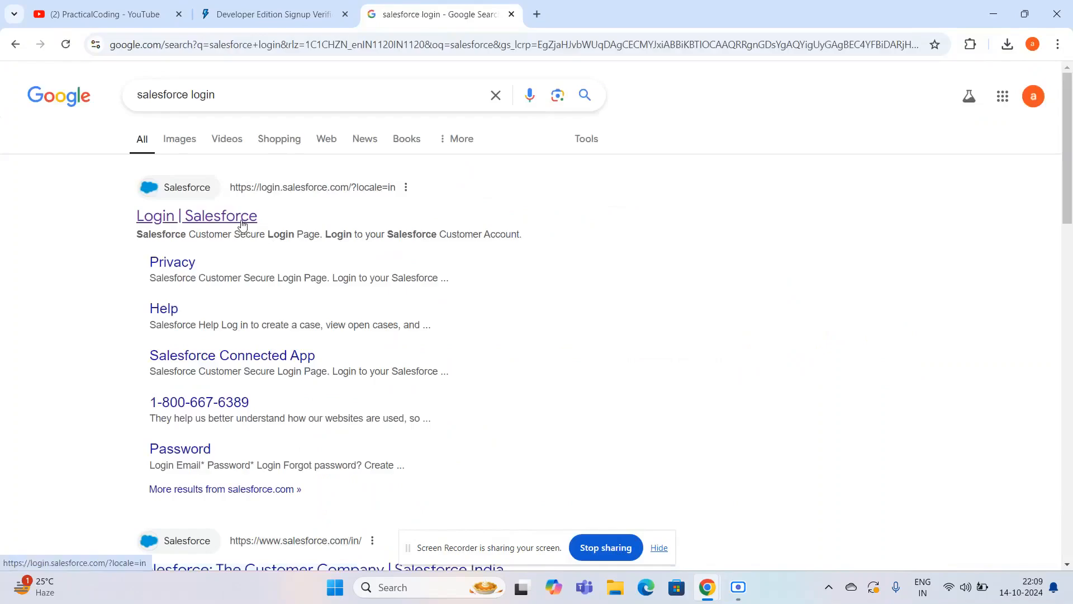
left_click(242, 218)
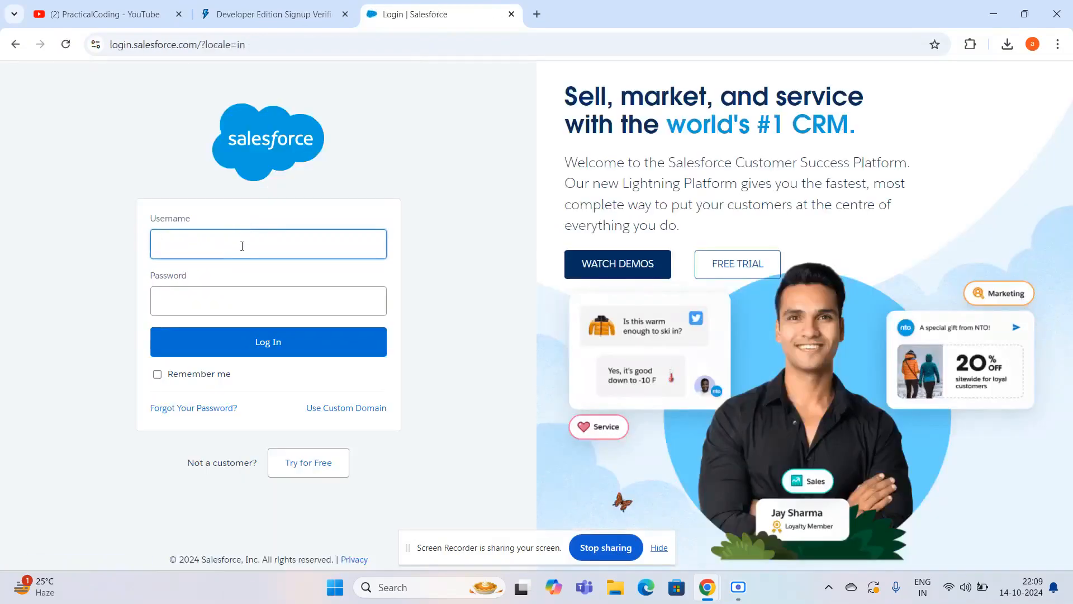
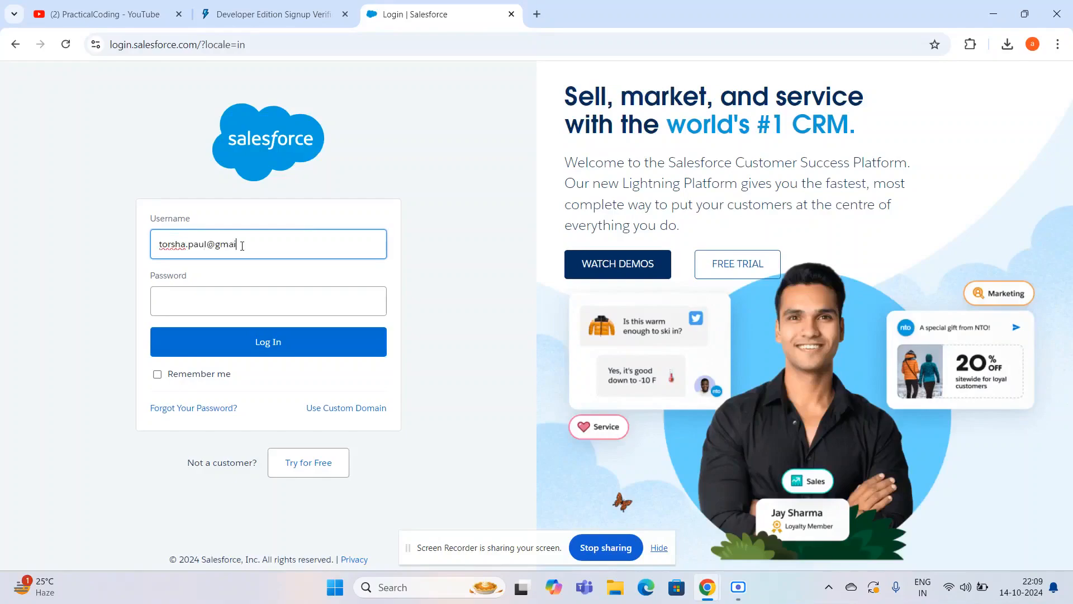
- Enter the account password and log in to Salesforce
left_click(192, 288)
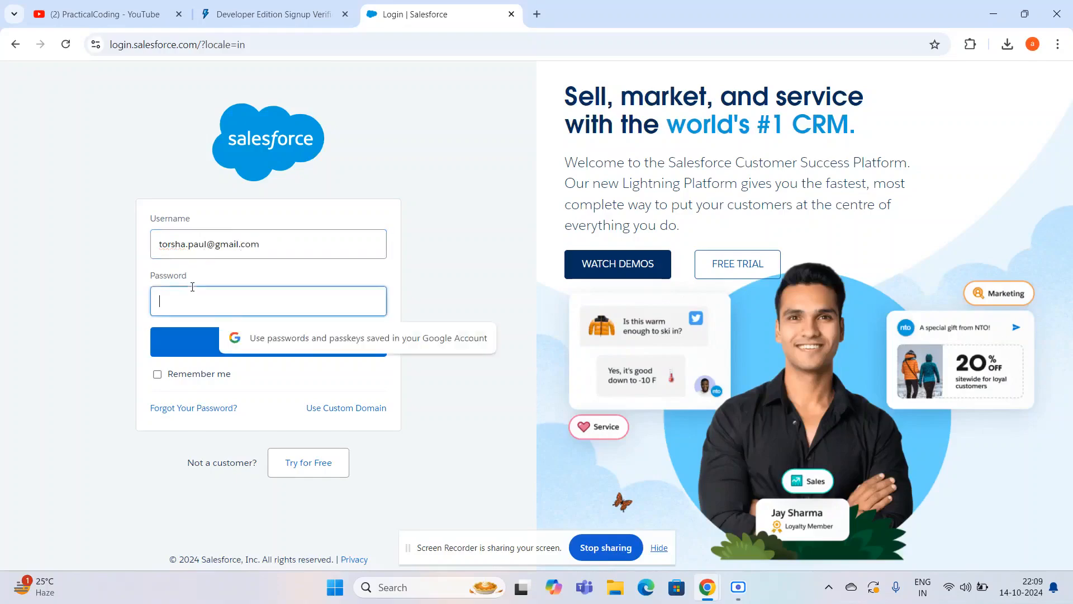
type("******")
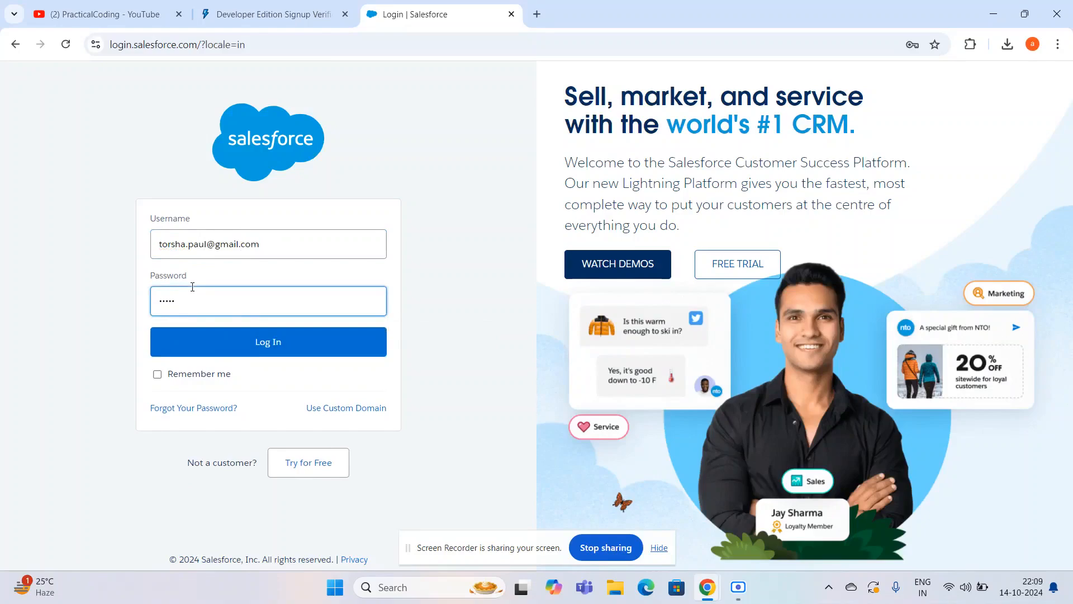
key("ctrl+a")
key("BackSpace")
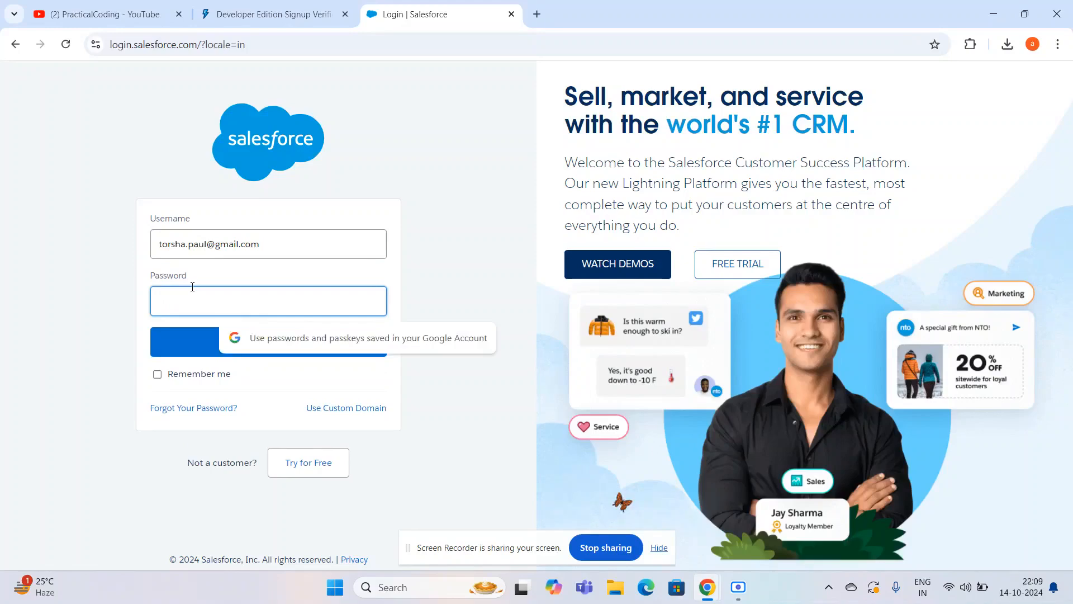
type("******")
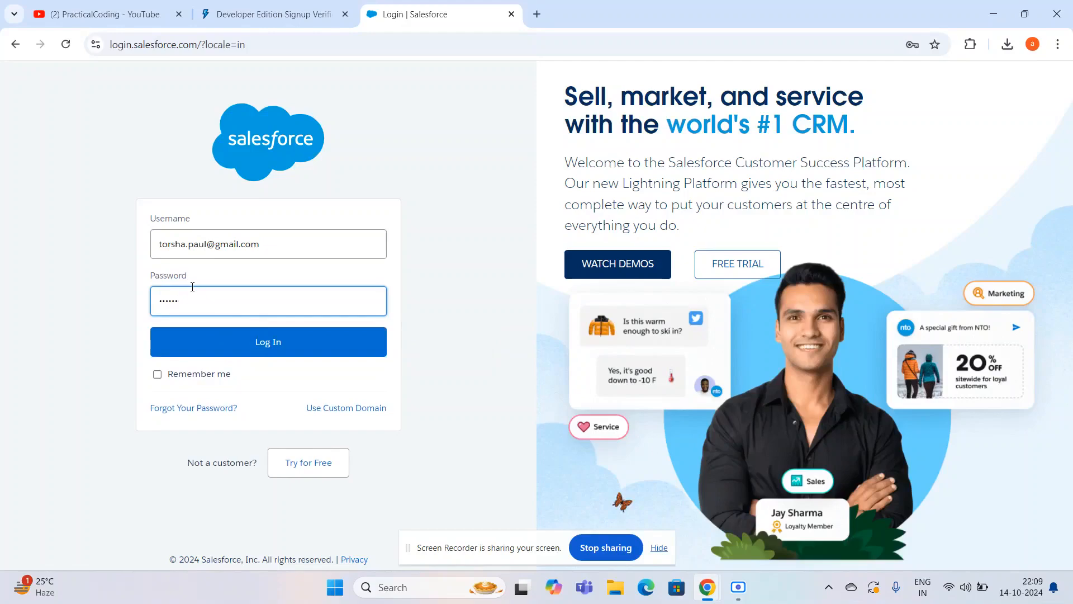
type("*********")
left_click(232, 352)
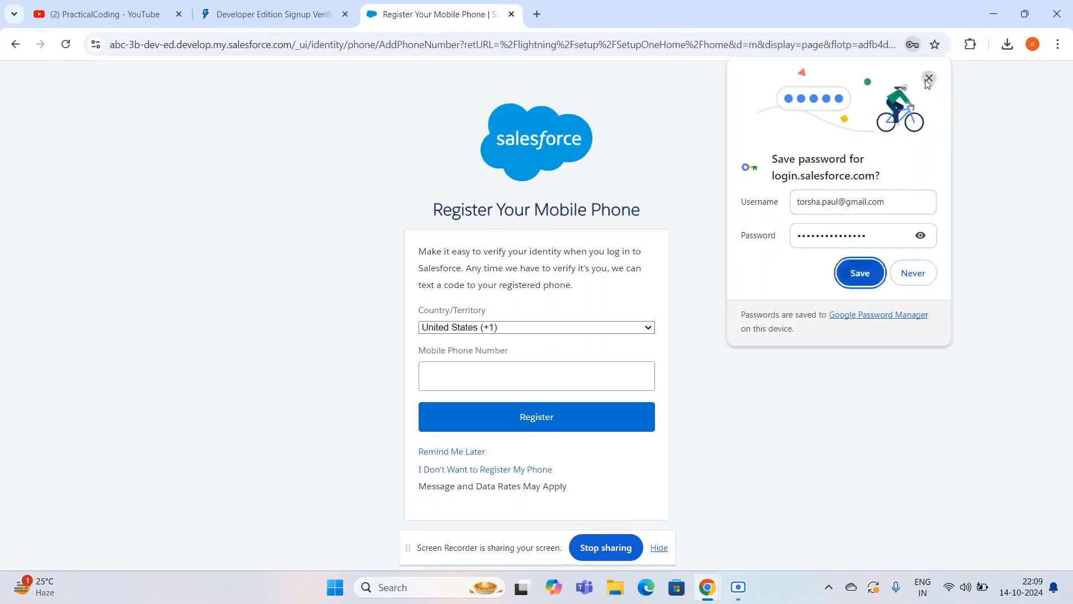
- Clear the browser's save-password prompt and postpone the mobile phone registration
left_click(860, 273)
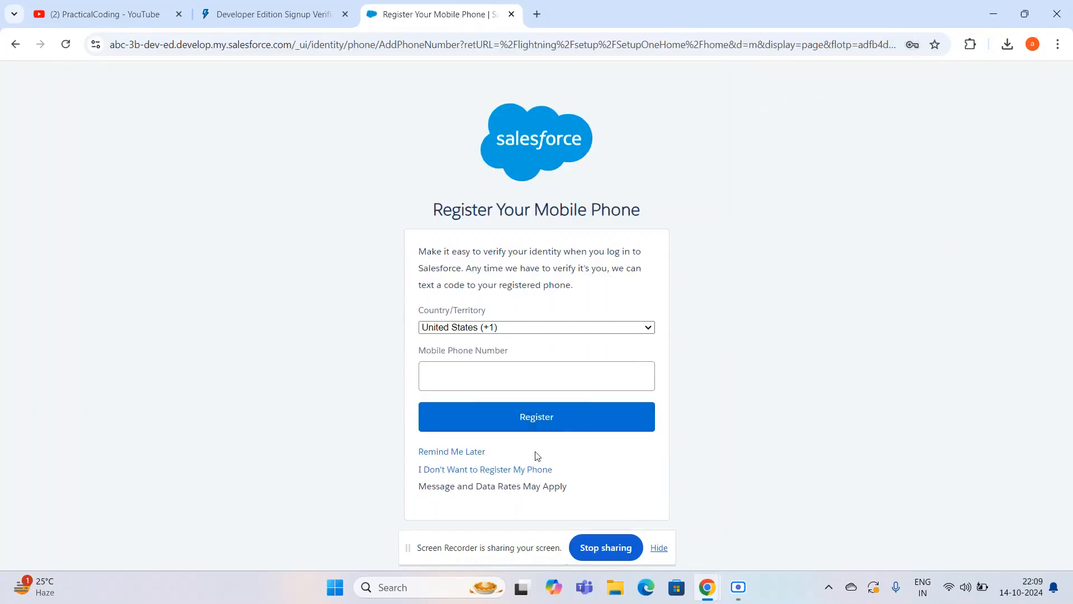
left_click(447, 456)
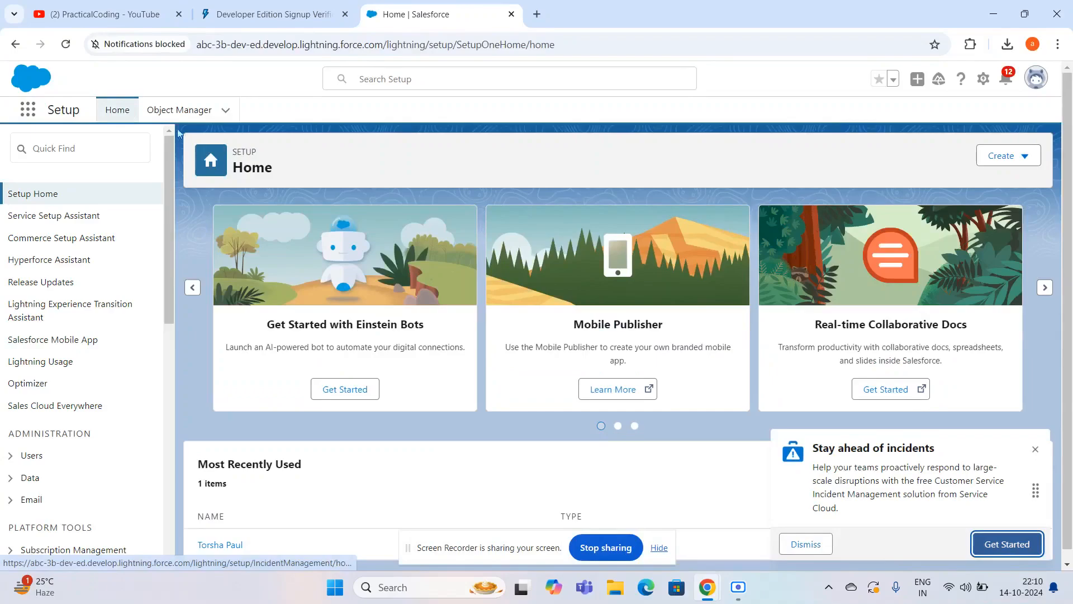
- Search the Object Manager for "Acc" and open the Account object
left_click(166, 116)
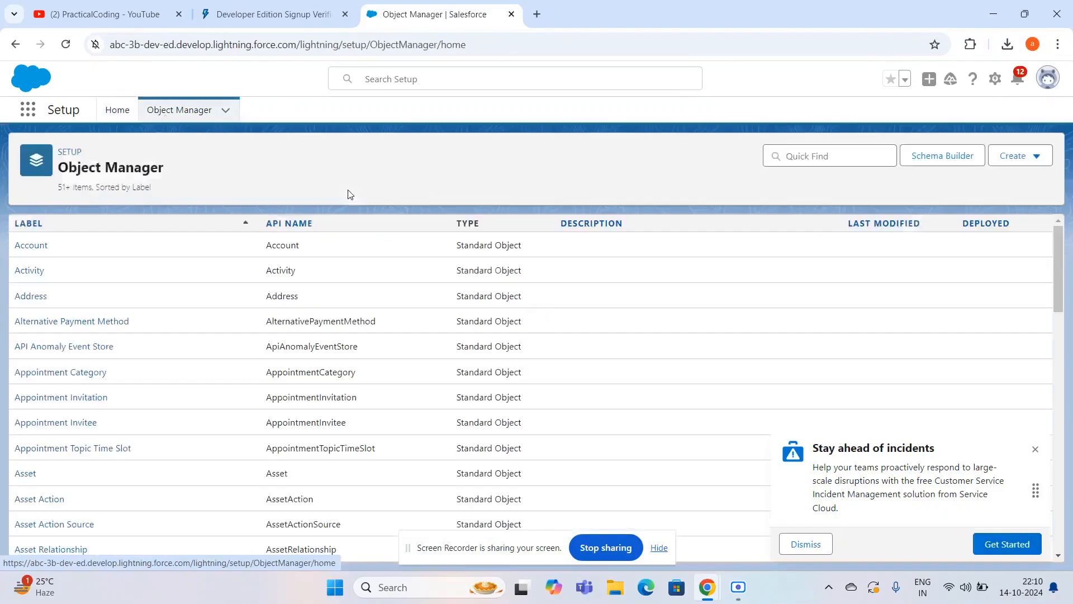
left_click(807, 155)
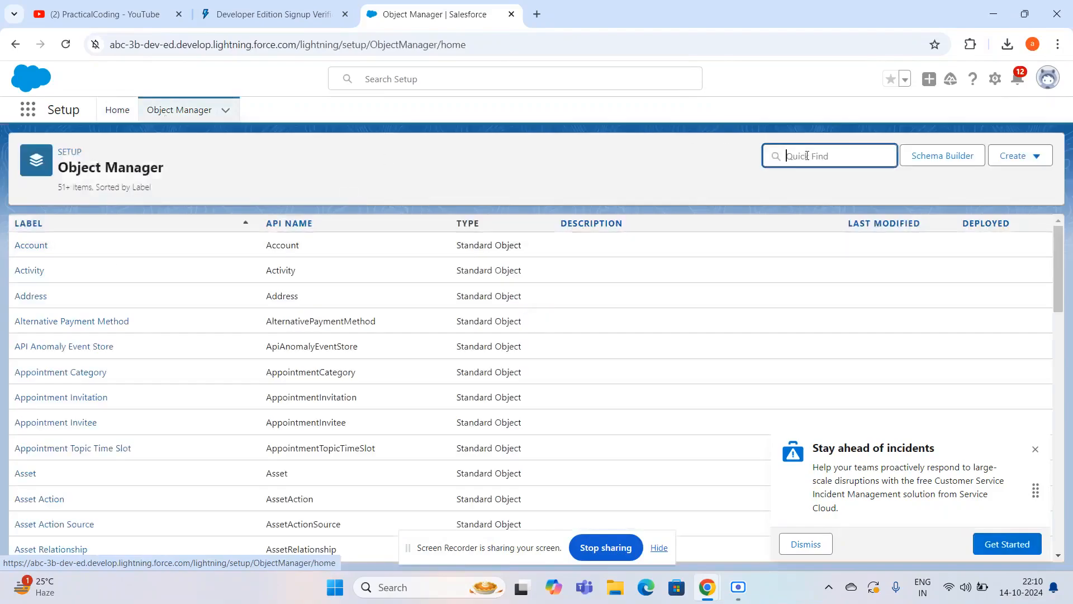
type("Accco")
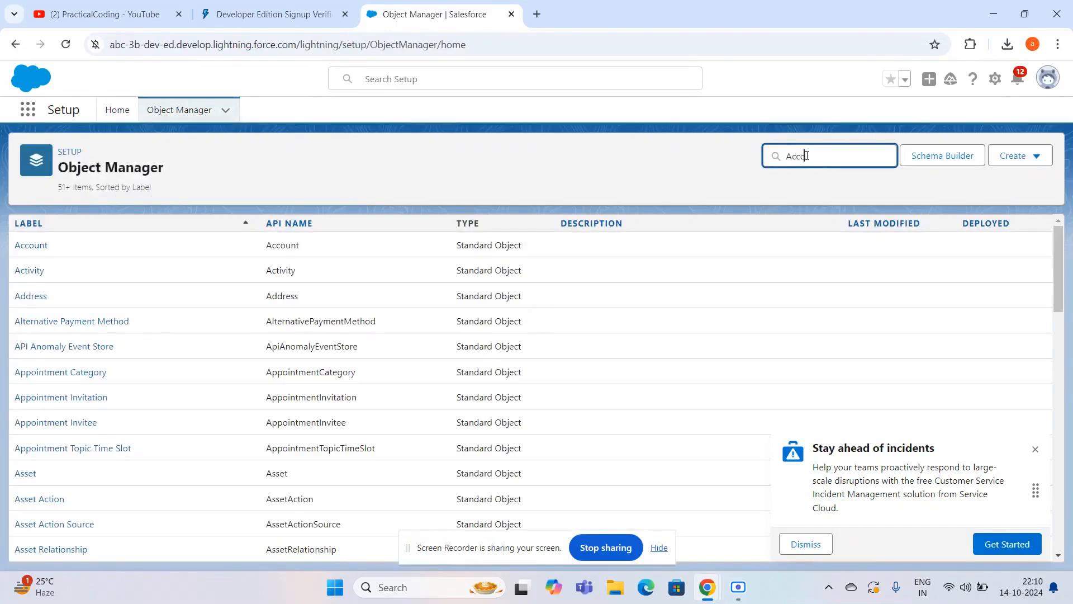
key("BackSpace")
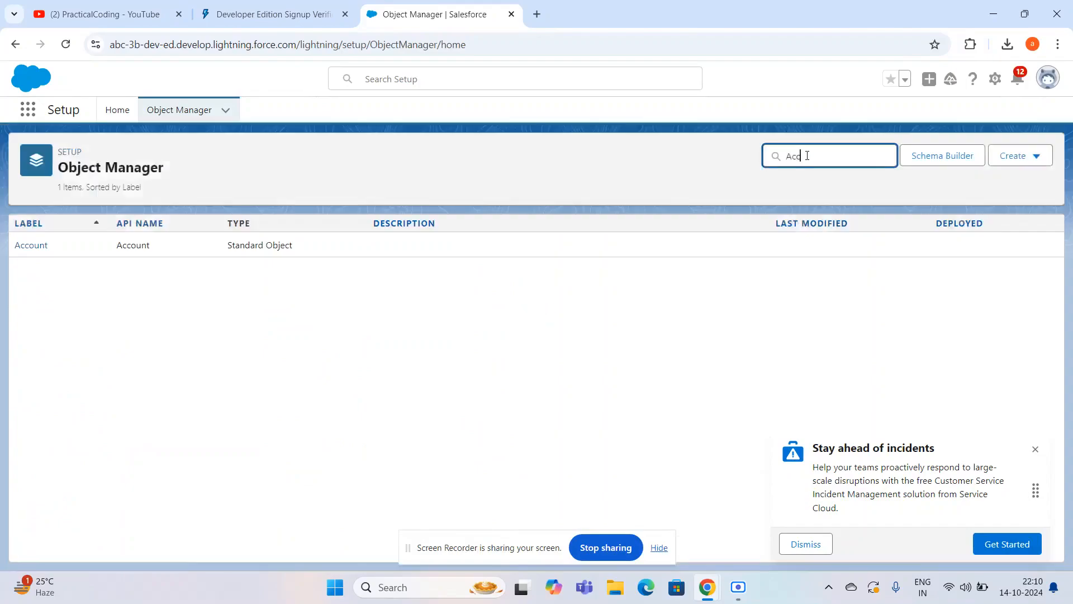
left_click(43, 247)
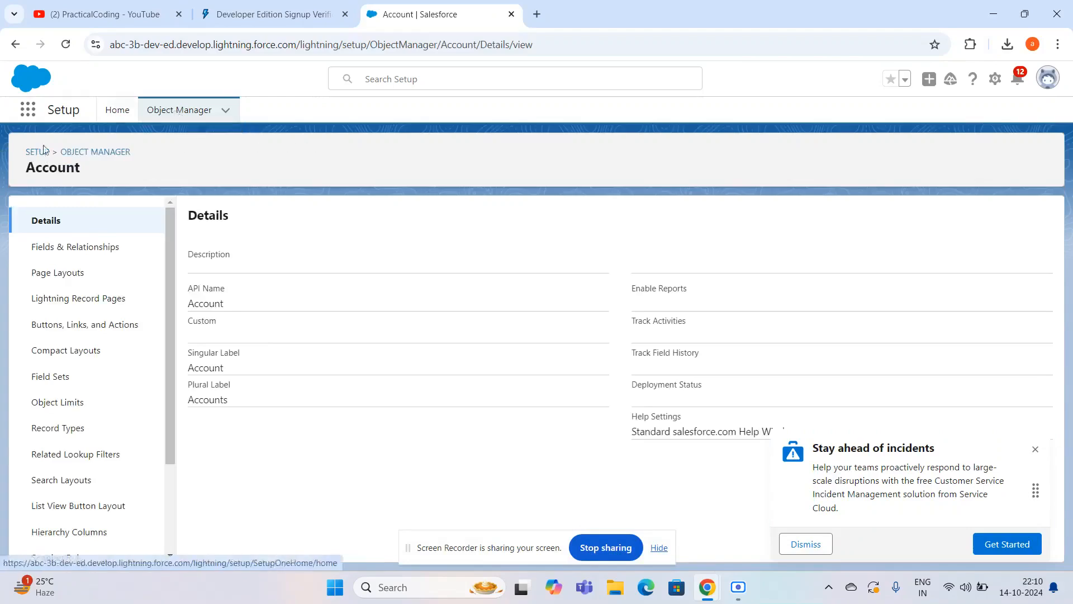
- Review the Account object's fields and relationships
left_click(85, 250)
scroll(384, 437, "down", 6)
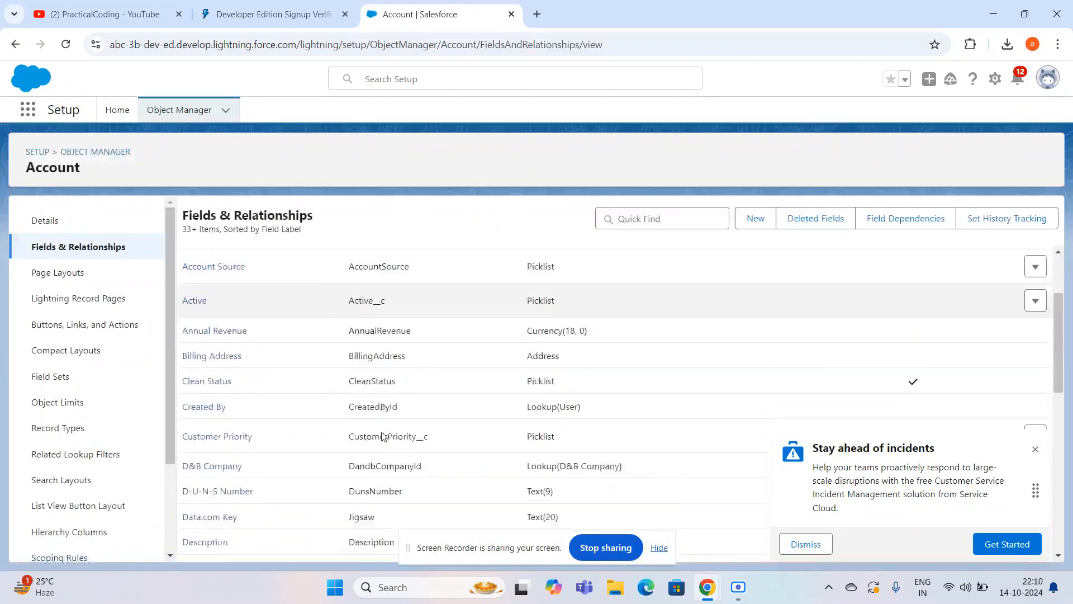
scroll(384, 436, "up", 6)
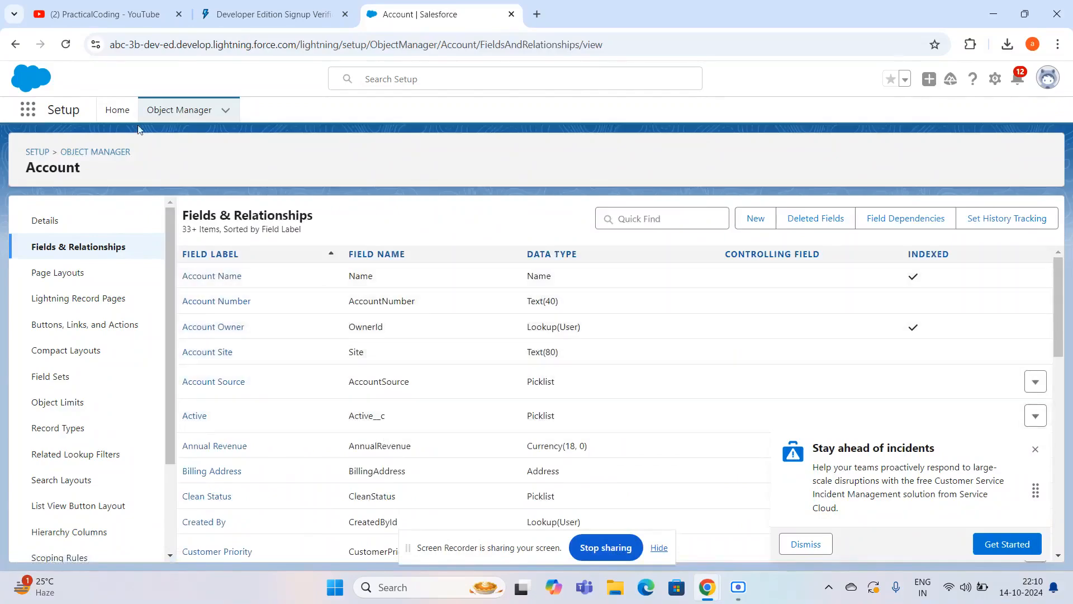
- Search the Object Manager for "conta", open the Contact object and review its fields and relationships
left_click(164, 112)
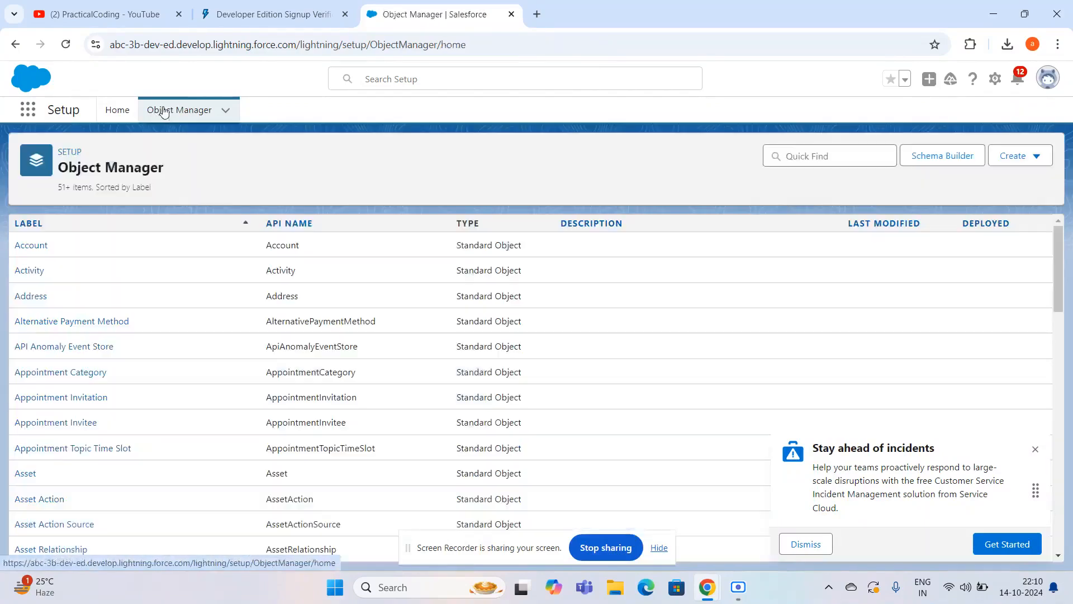
left_click(800, 159)
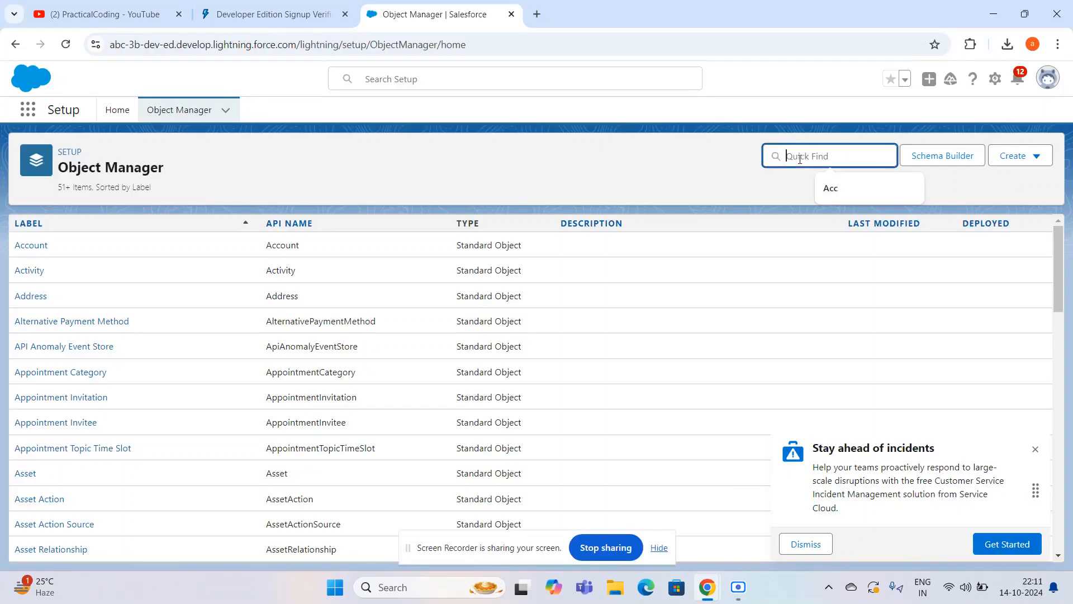
type("conta")
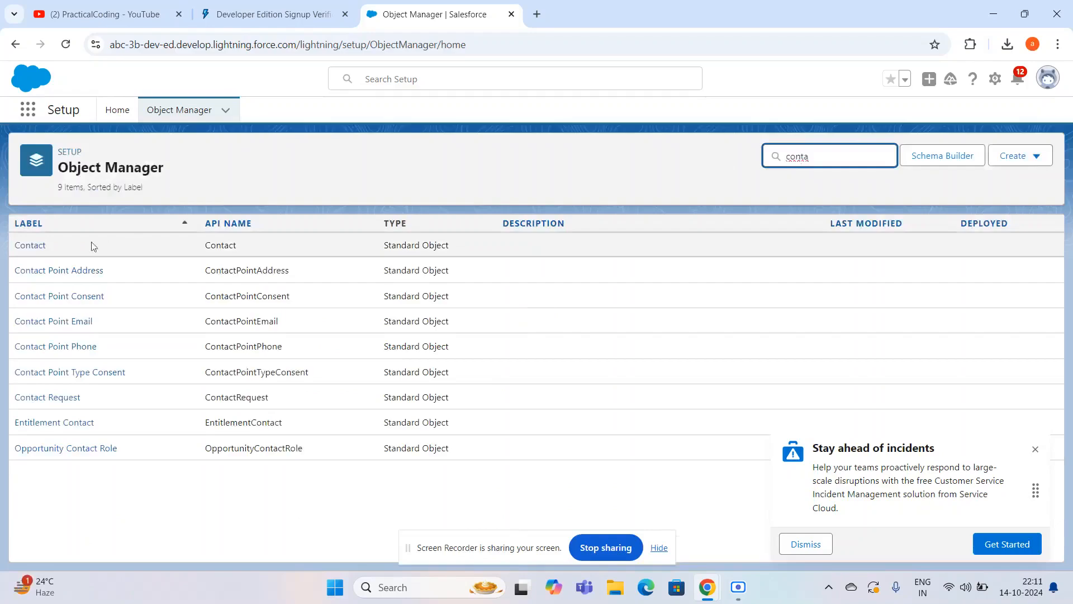
left_click(30, 246)
left_click(34, 251)
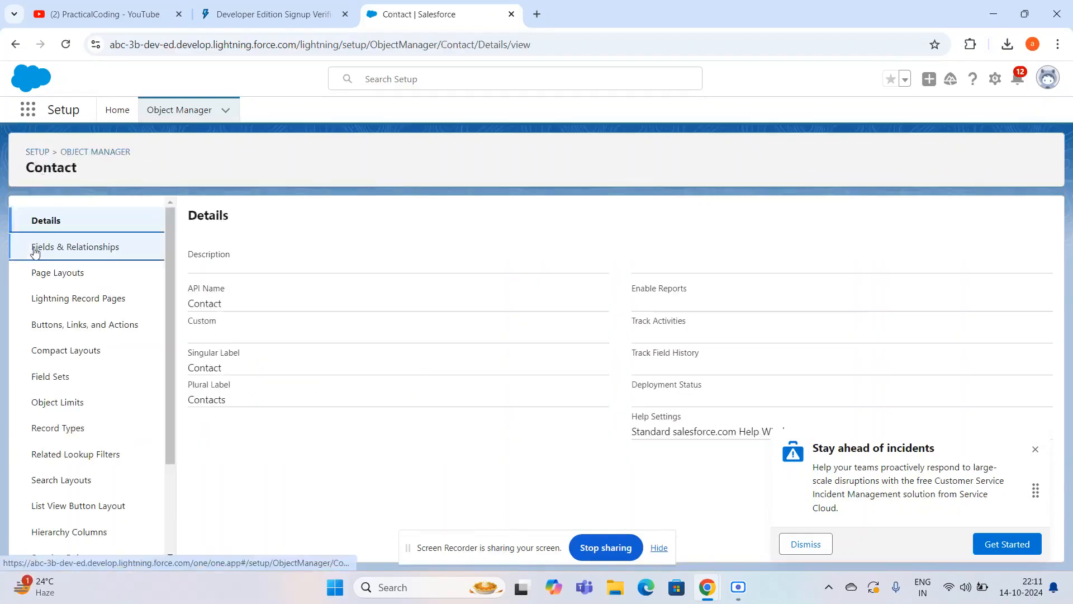
scroll(377, 445, "down", 5)
scroll(378, 446, "up", 5)
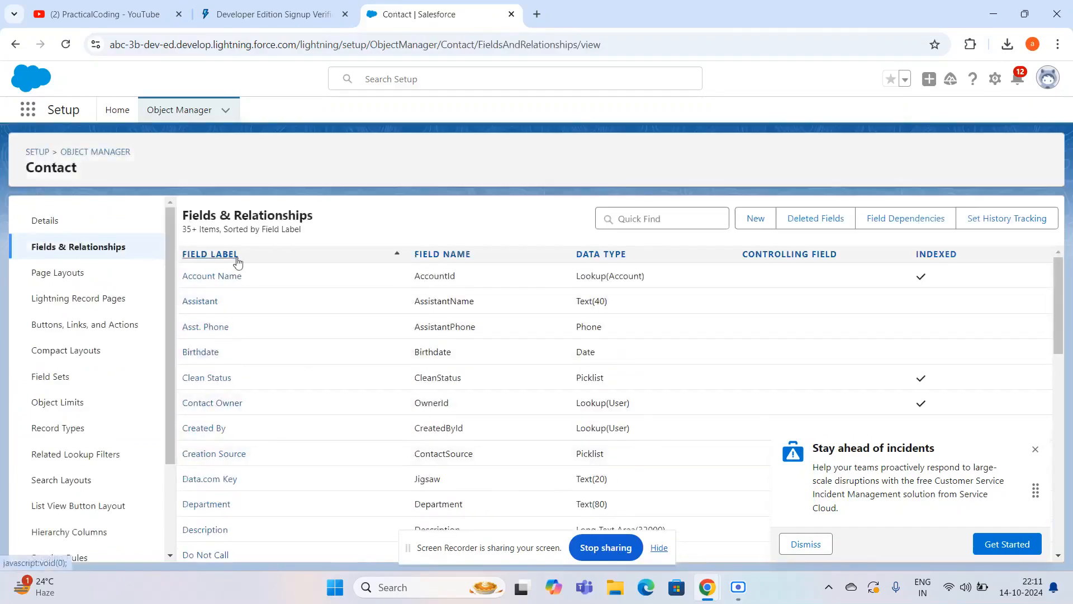
- Search the Object Manager for "oppo", open the Opportunity object and view its fields and relationships and its details
left_click(105, 154)
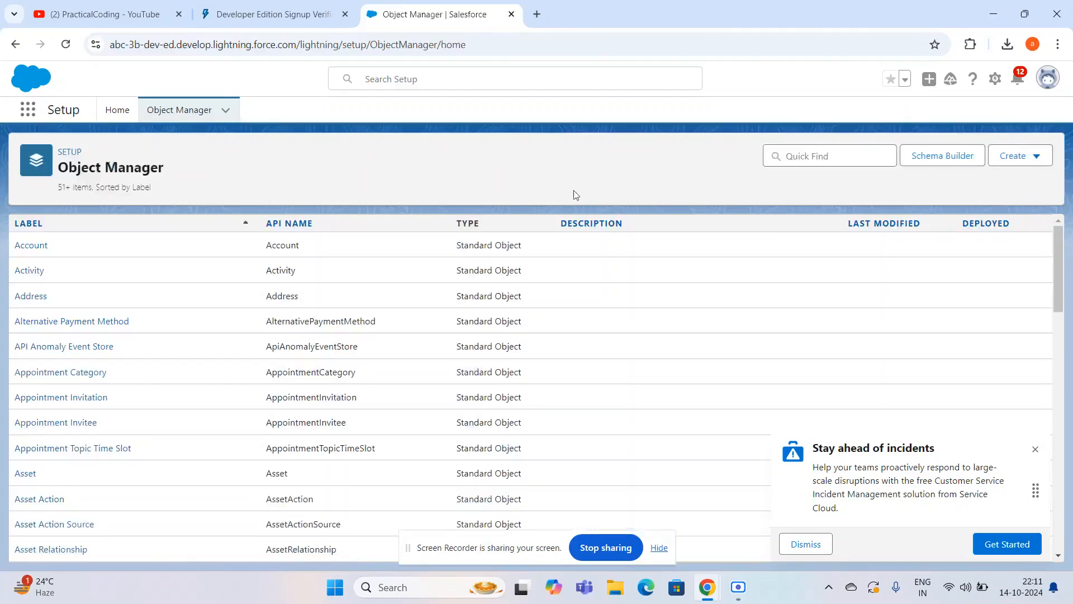
left_click(855, 156)
type("oppo")
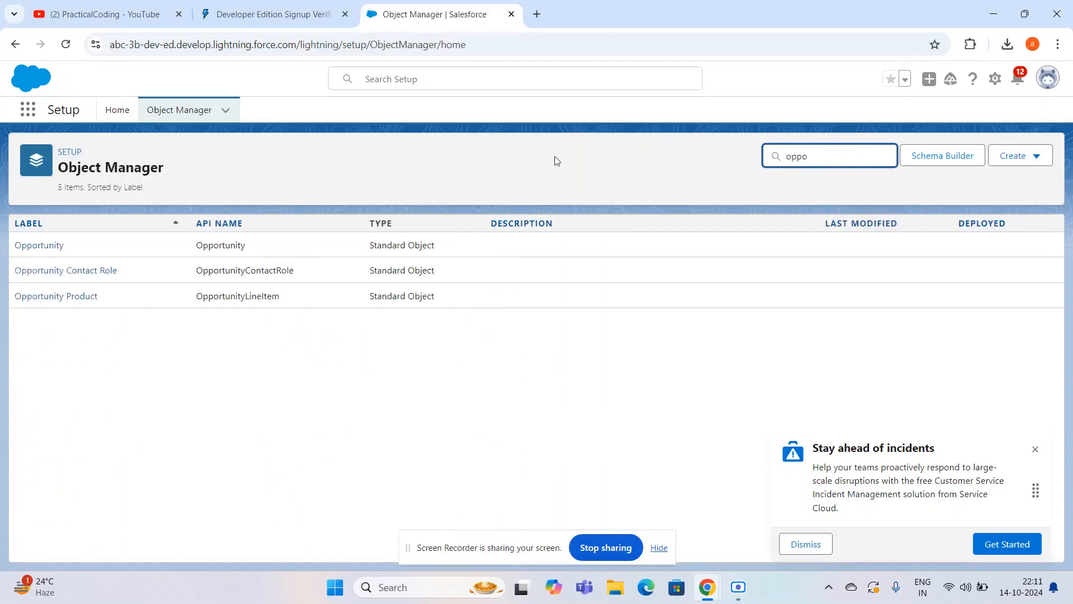
left_click(41, 246)
left_click(45, 249)
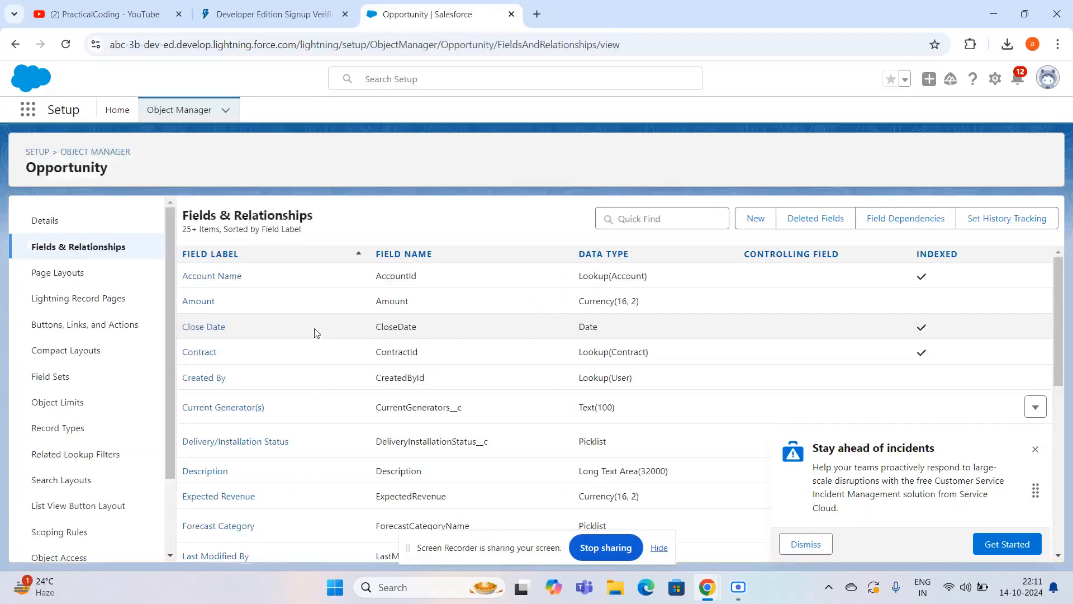
left_click(75, 230)
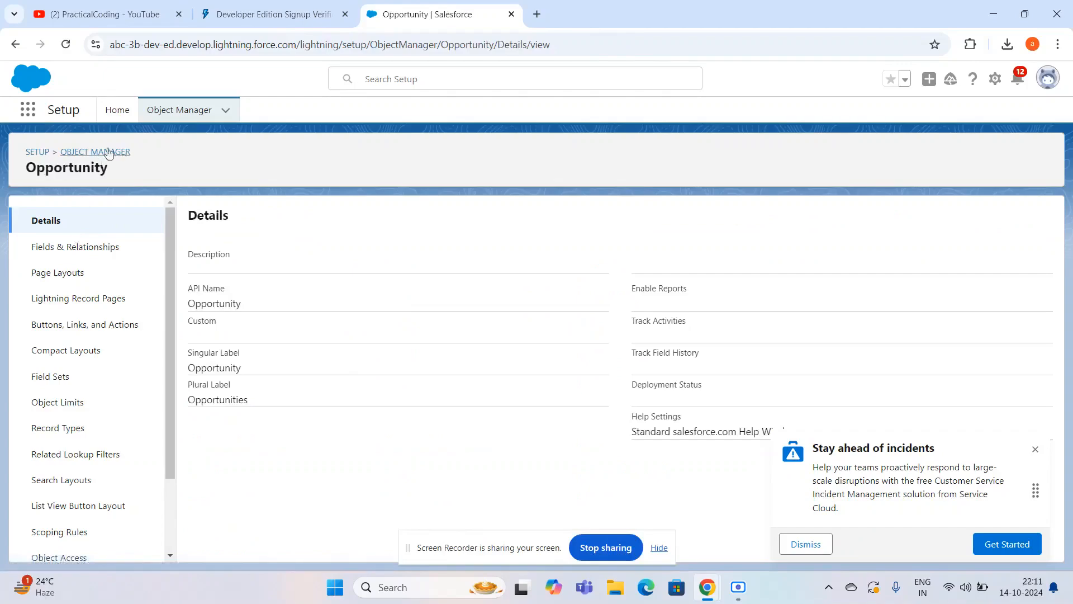
- Launch the Service Console app and close its Go Mobile pop-up
left_click(28, 110)
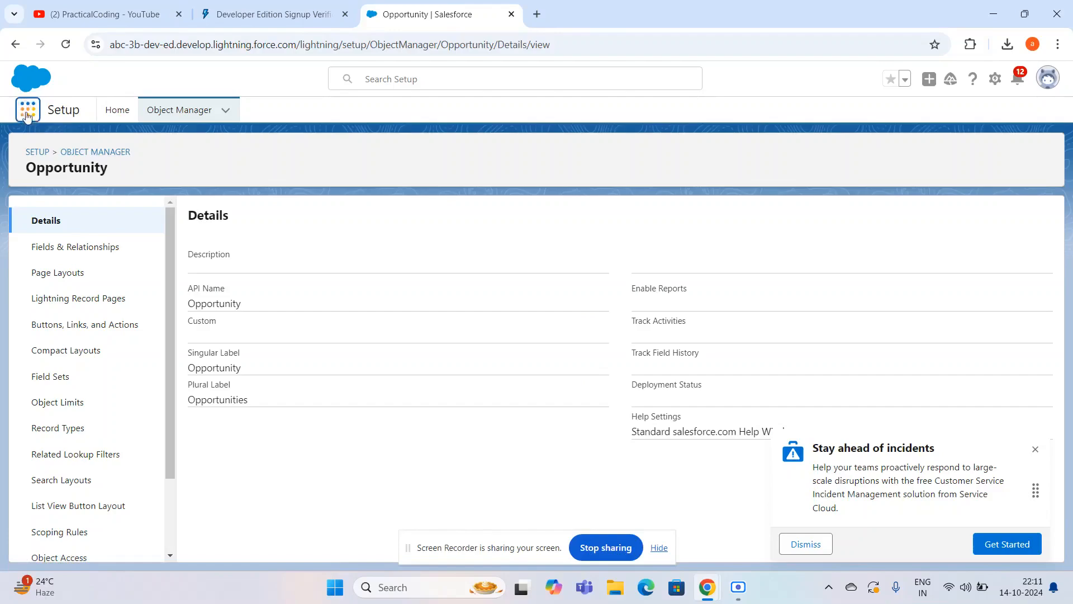
left_click(27, 115)
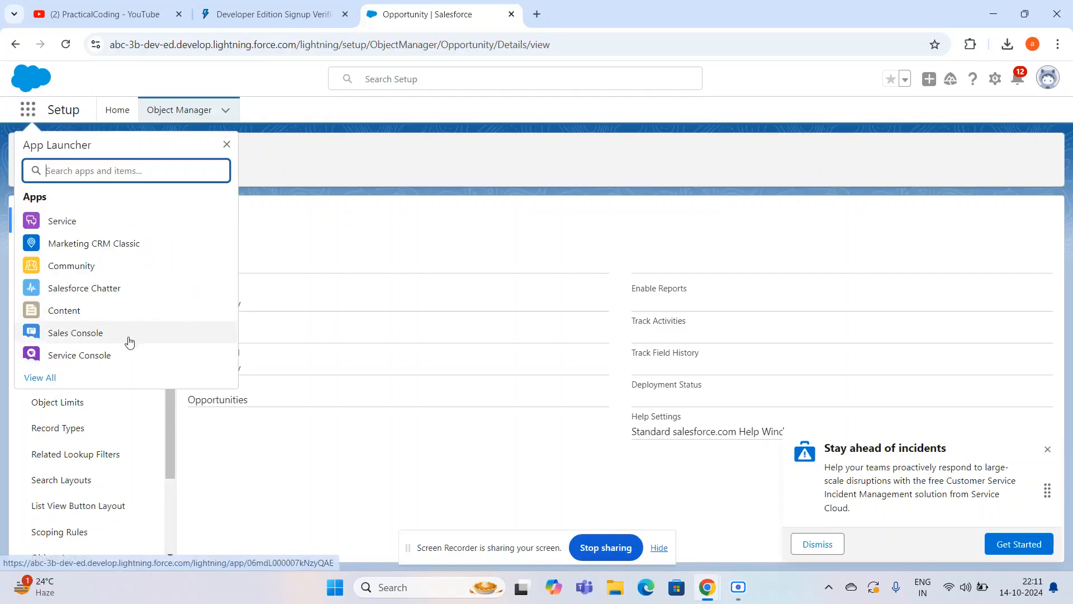
left_click(88, 364)
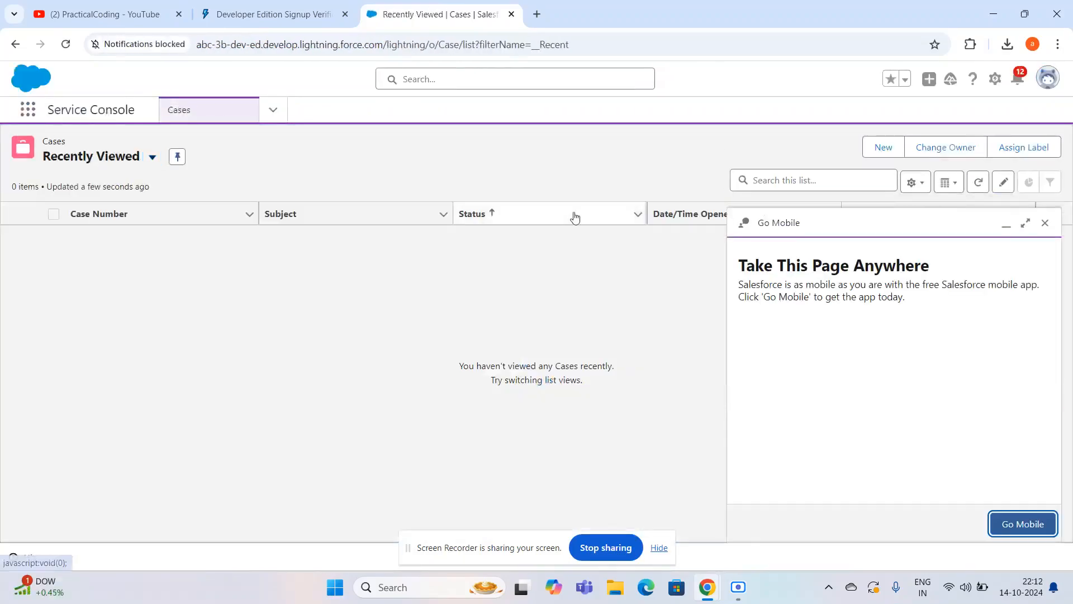
left_click(1043, 224)
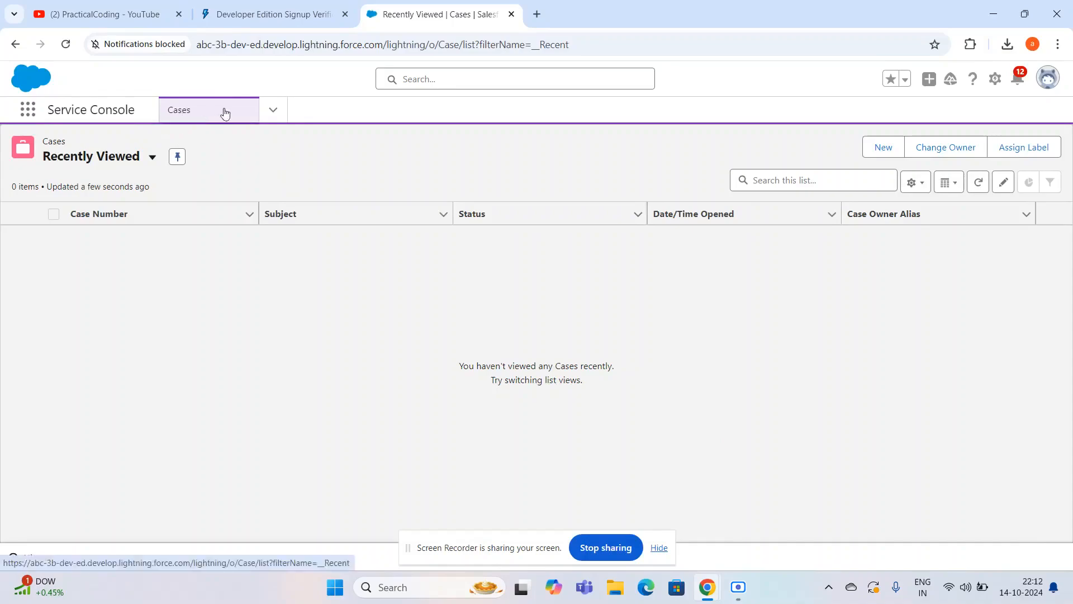
- View the Contacts list and the Accounts list in the Service Console
left_click(274, 111)
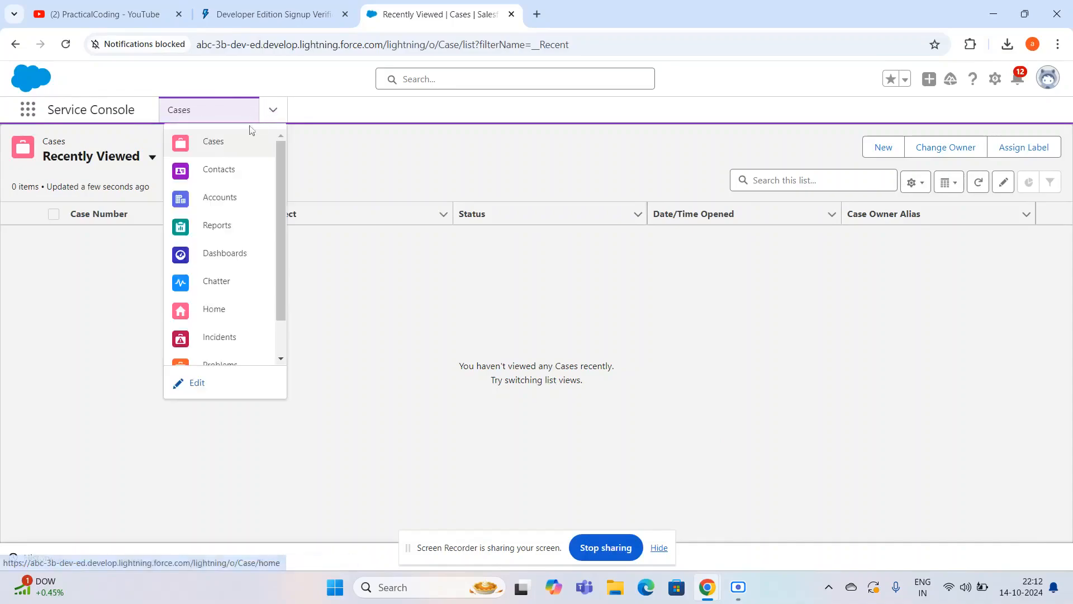
left_click(222, 180)
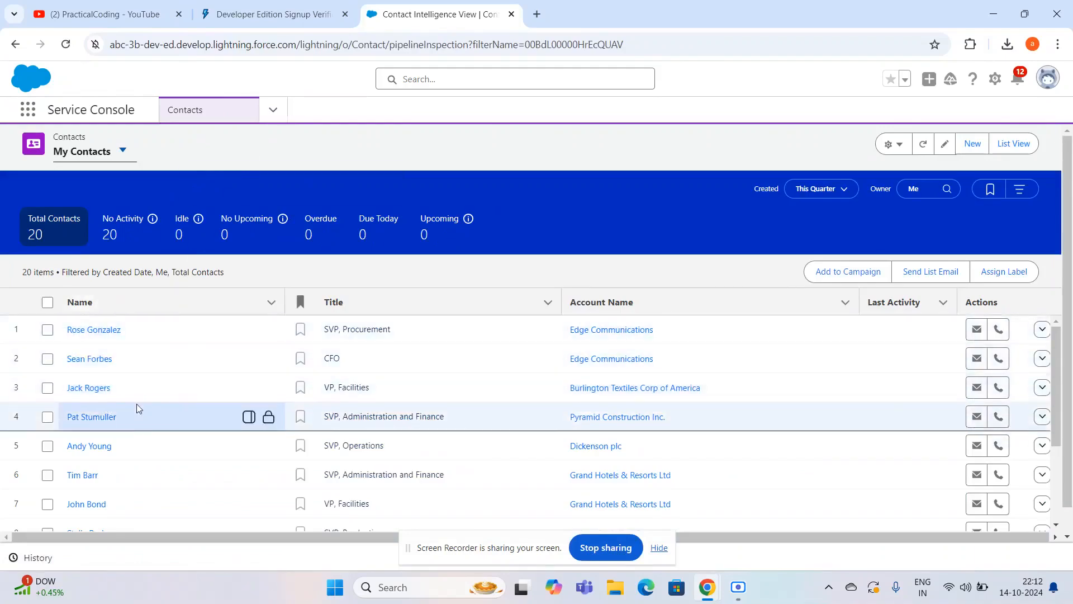
left_click(274, 109)
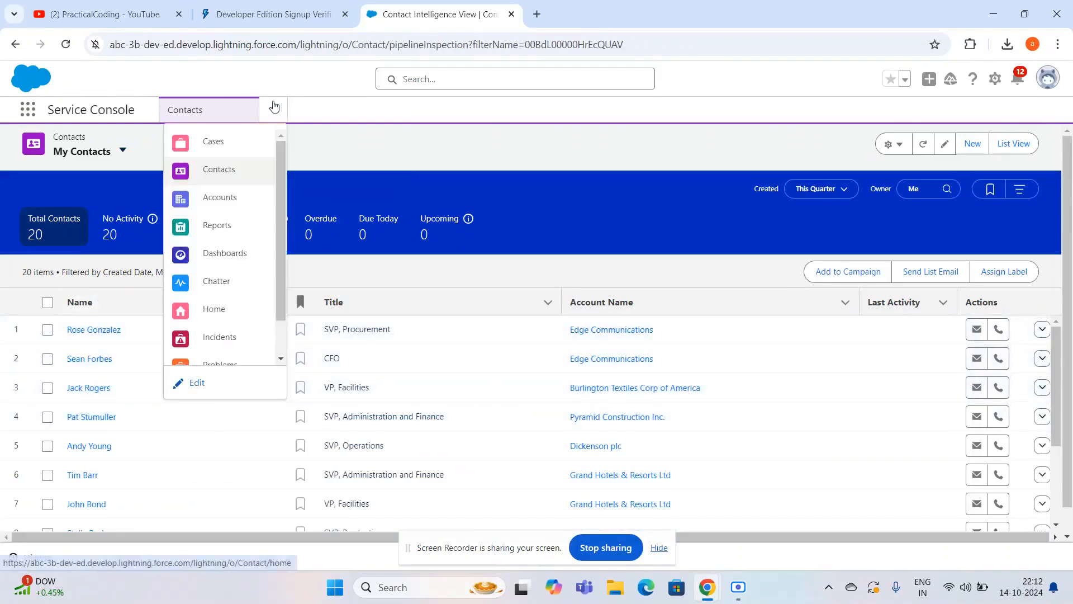
left_click(230, 199)
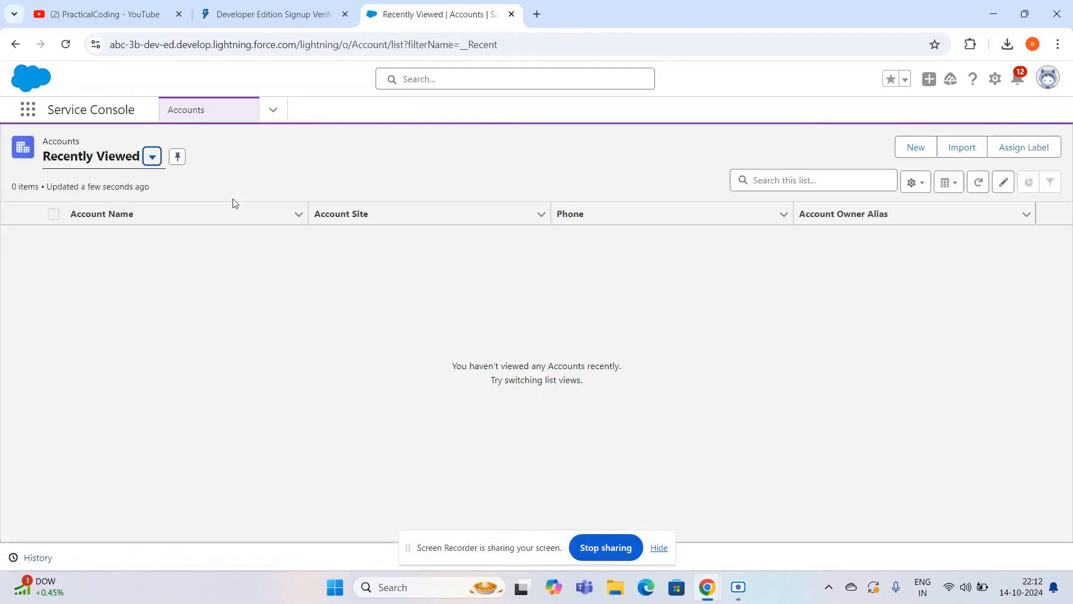
- Review the Service Console's navigation items in their editor and close it without making changes
left_click(273, 109)
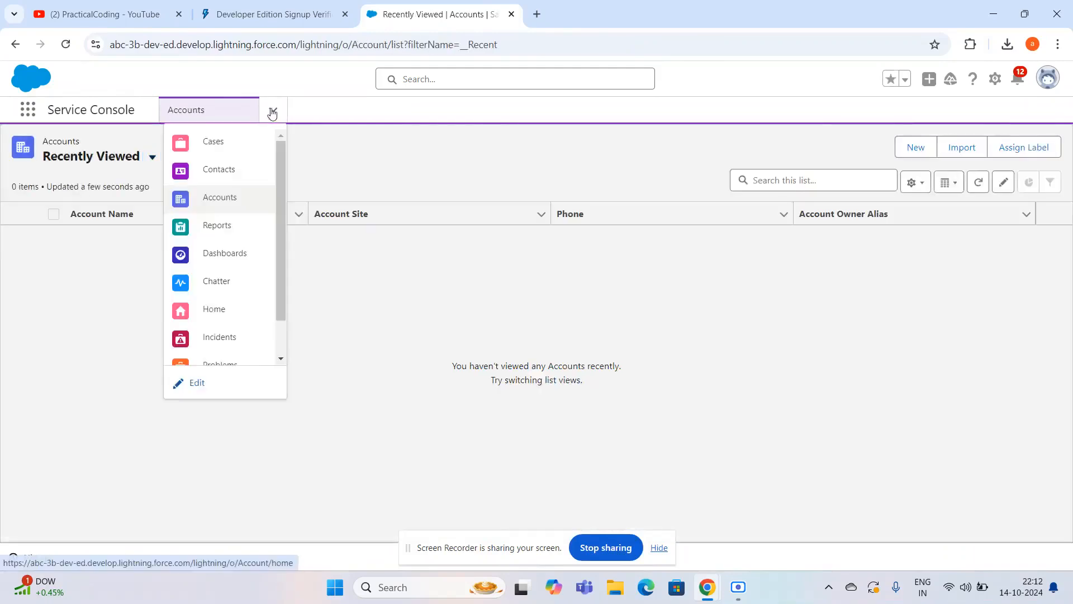
scroll(217, 287, "down", 2)
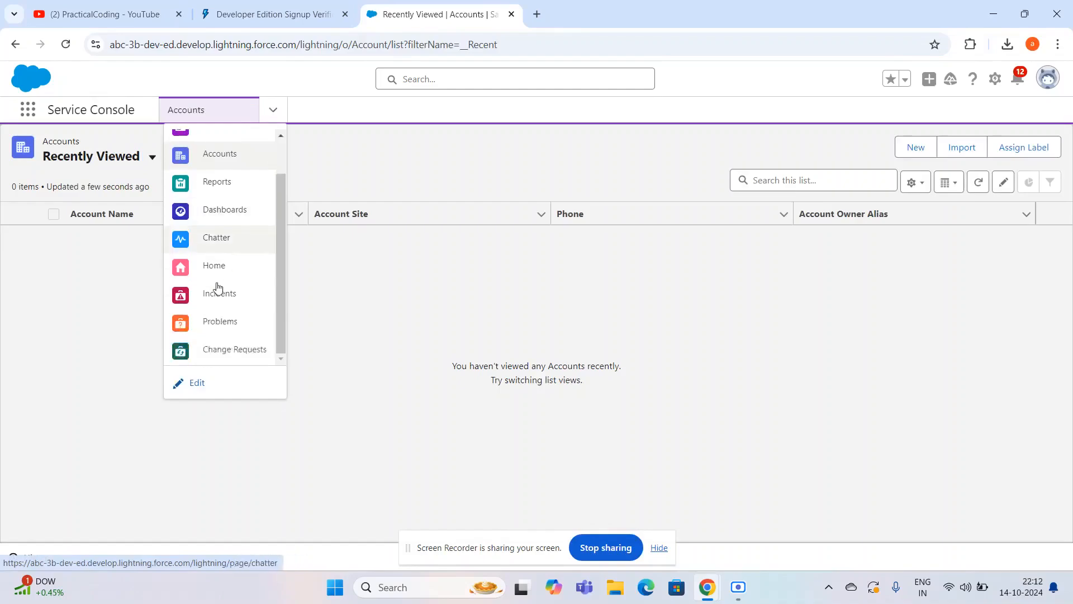
left_click(198, 386)
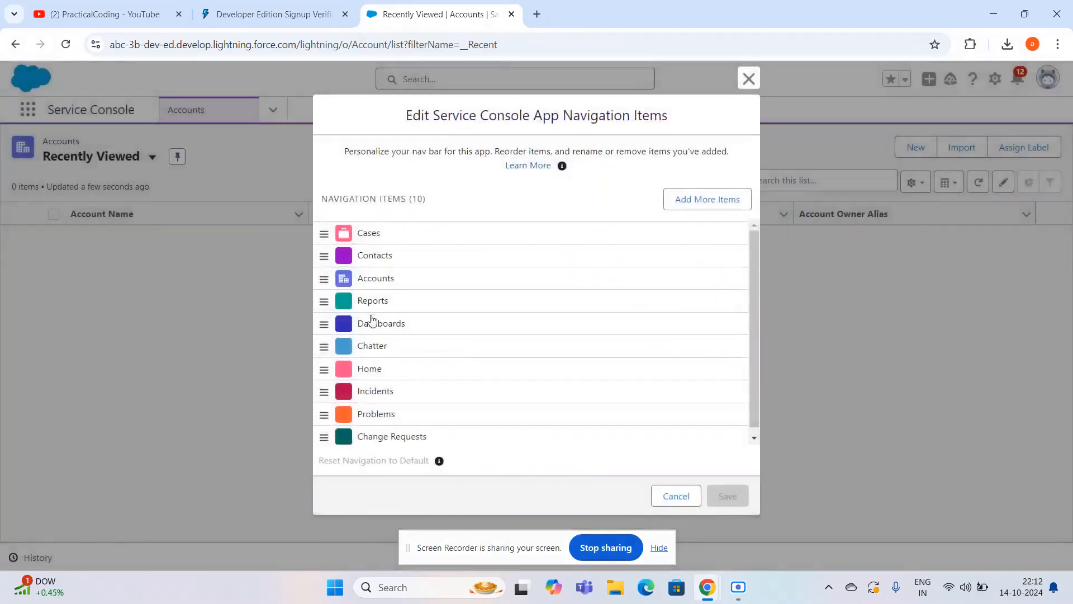
scroll(501, 306, "down", 1)
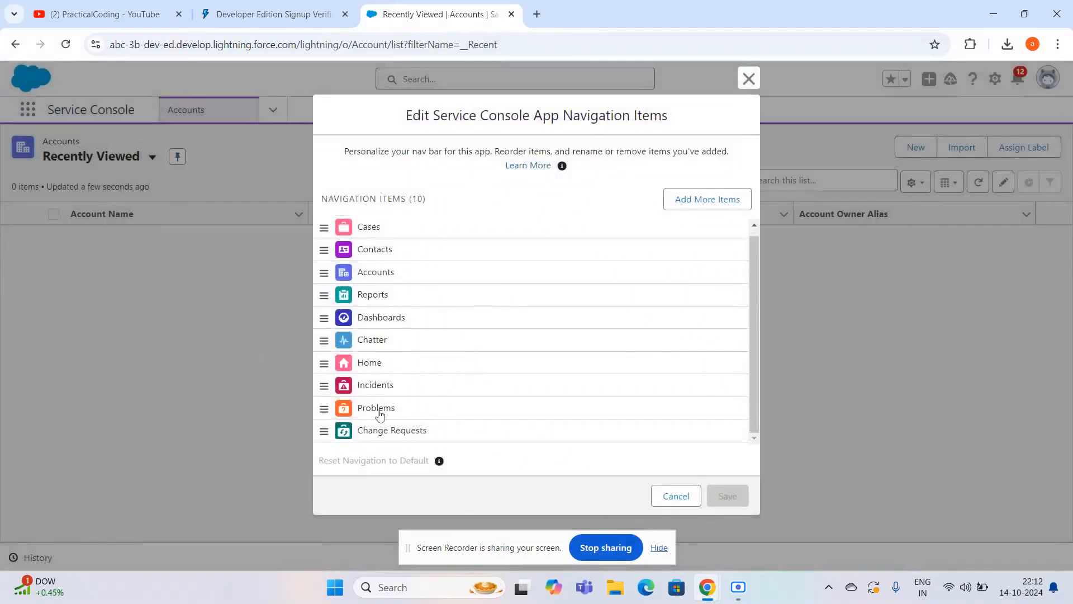
left_click(739, 83)
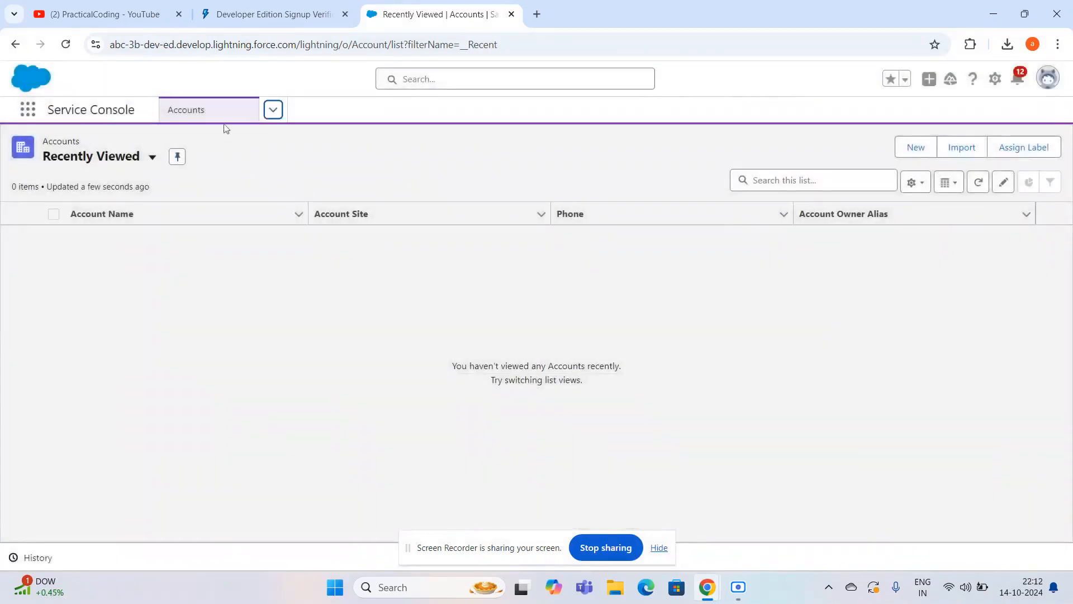
- Switch to the Service app and dismiss the Guidance Center introduction
left_click(27, 109)
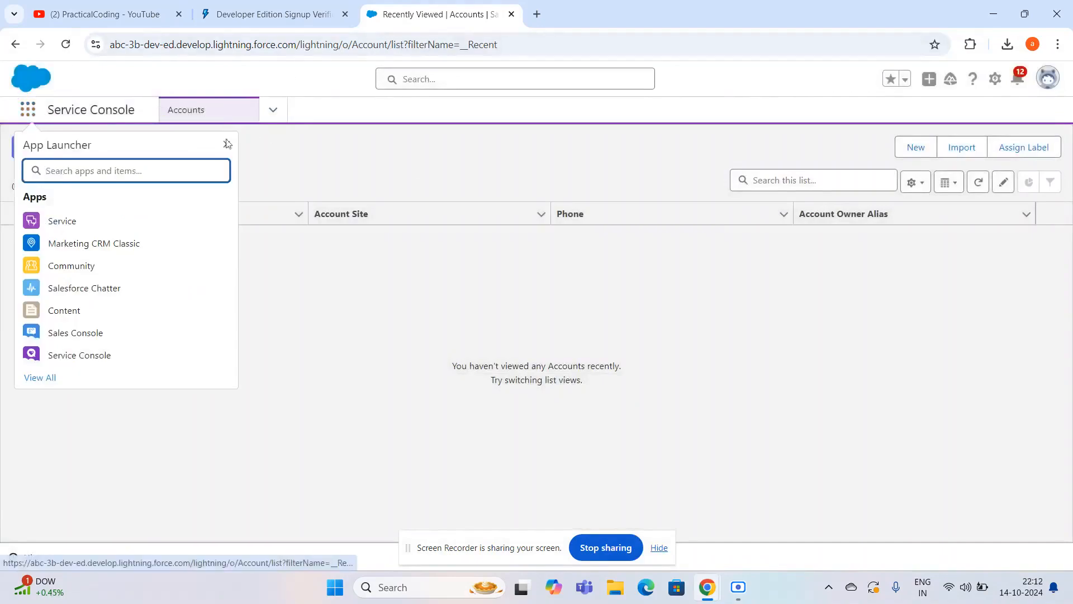
left_click(33, 111)
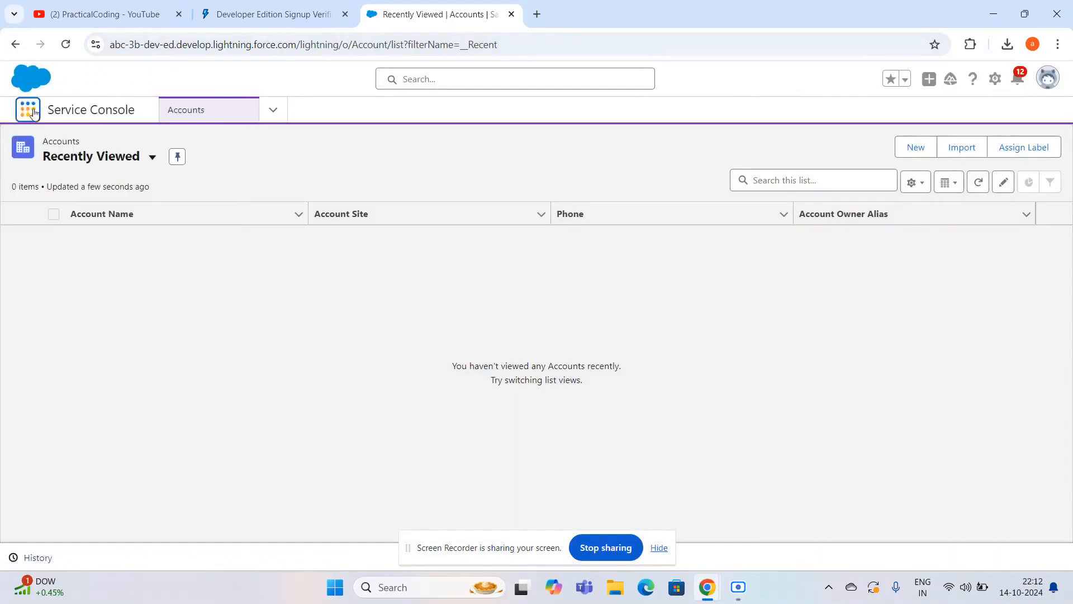
left_click(32, 111)
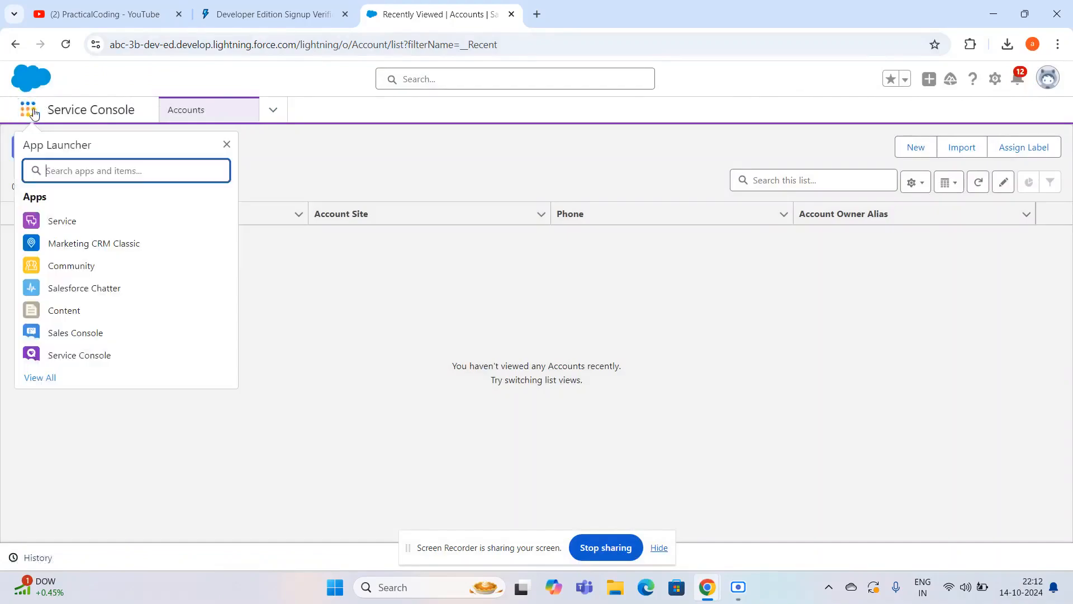
left_click(62, 222)
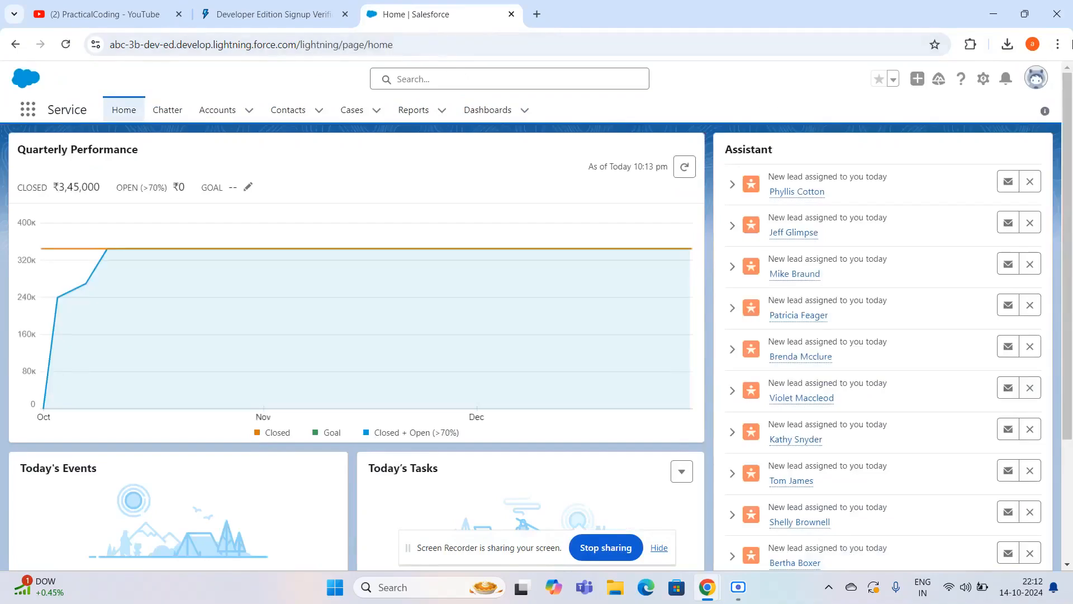
left_click(1033, 79)
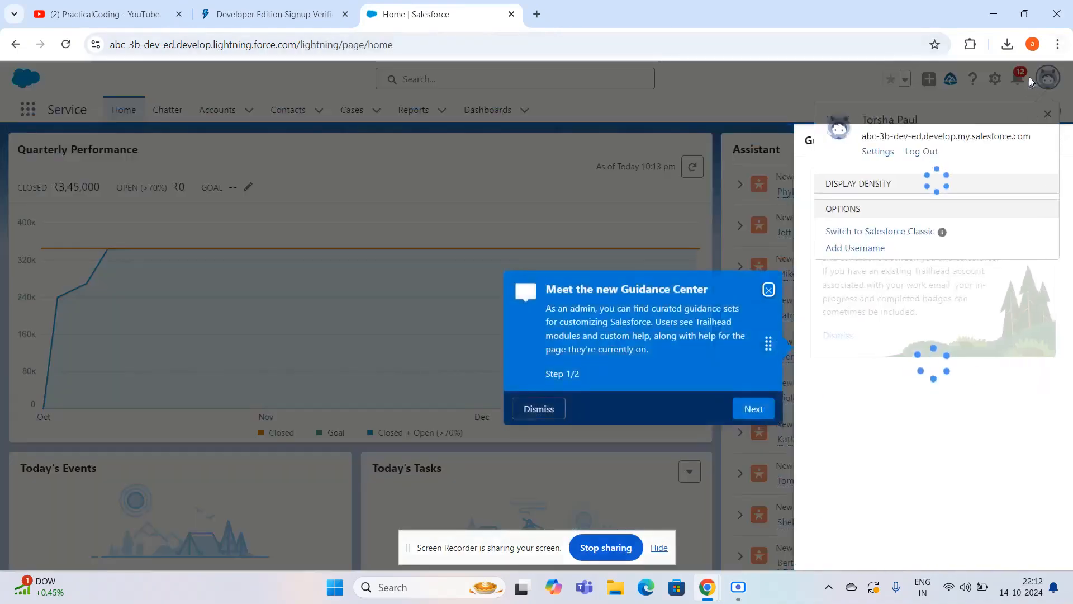
left_click(768, 289)
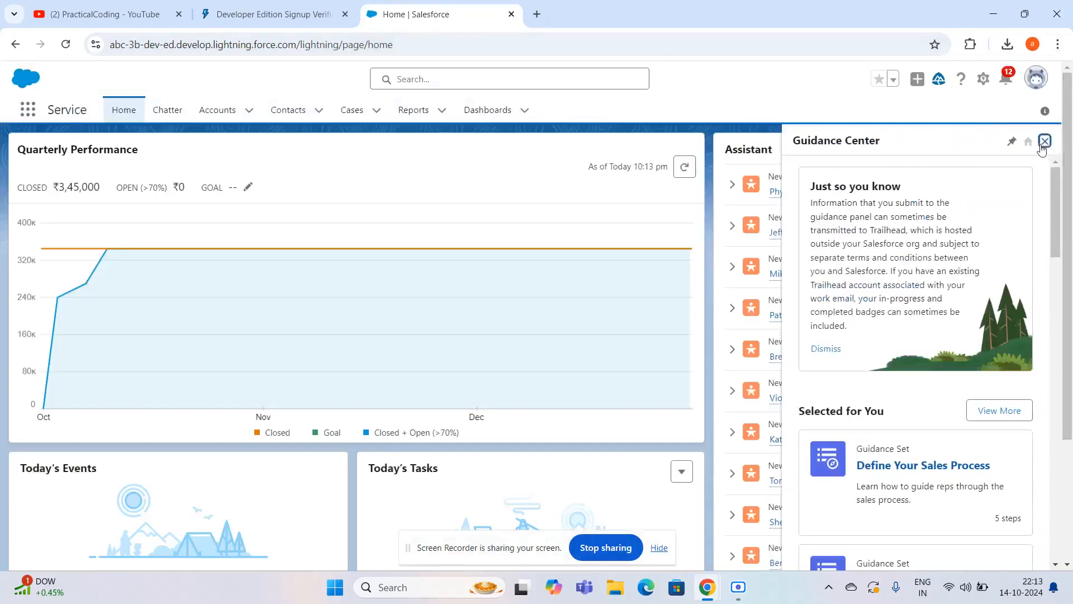
- Close the Guidance Center and view the logged-in user's profile page with its details and Chatter section
left_click(1044, 141)
left_click(1033, 78)
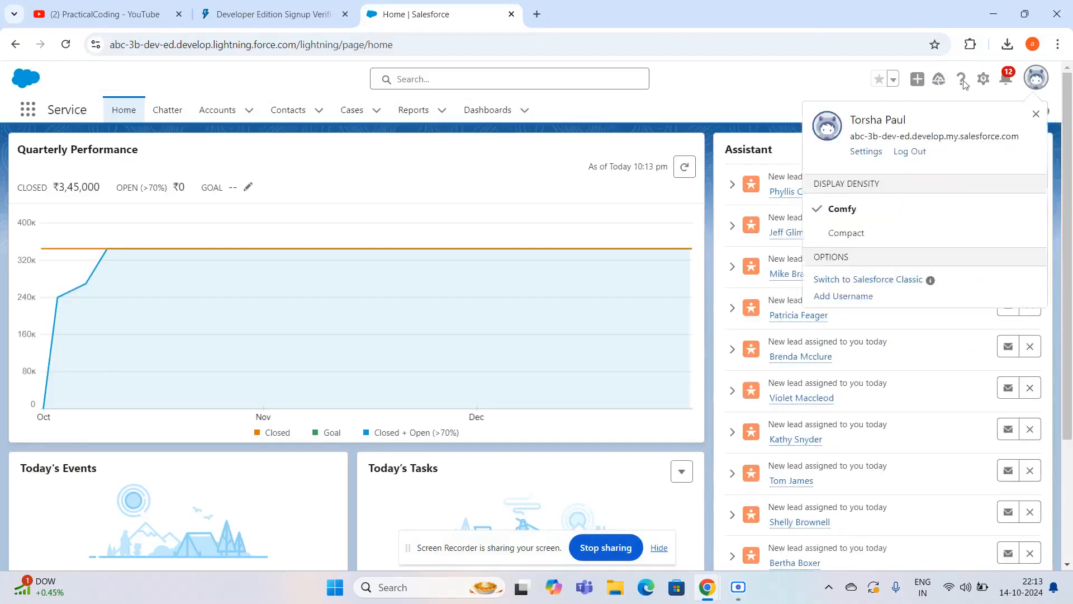
left_click(852, 122)
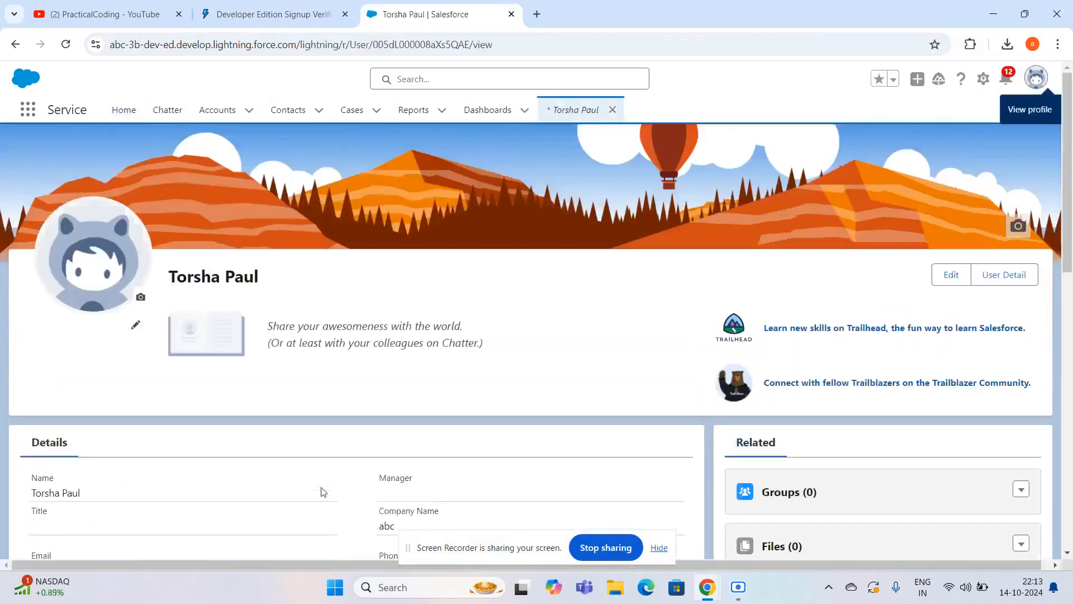
scroll(323, 489, "down", 4)
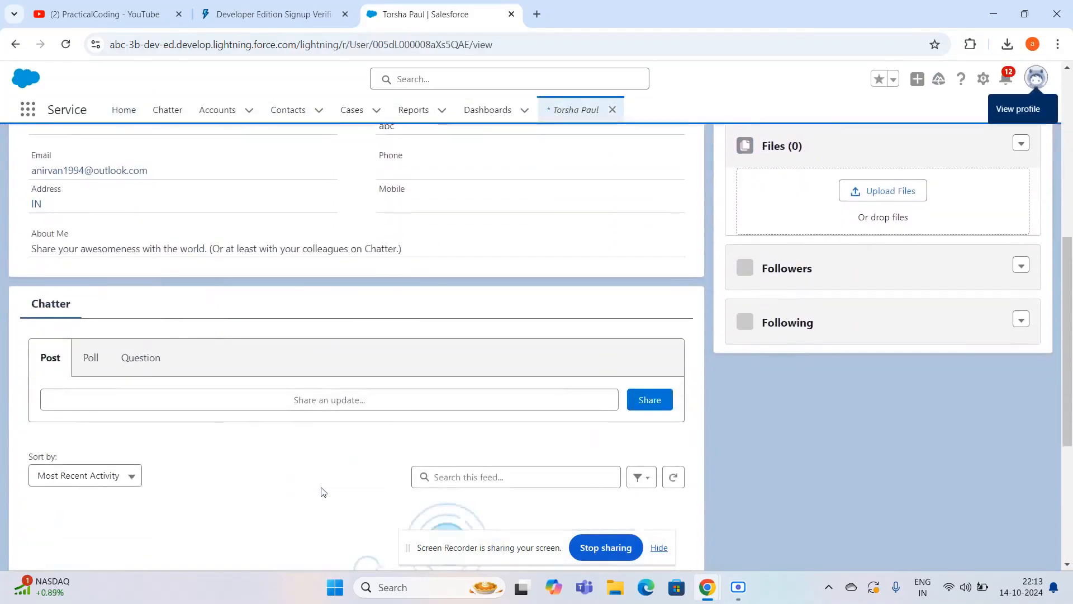
scroll(323, 492, "up", 4)
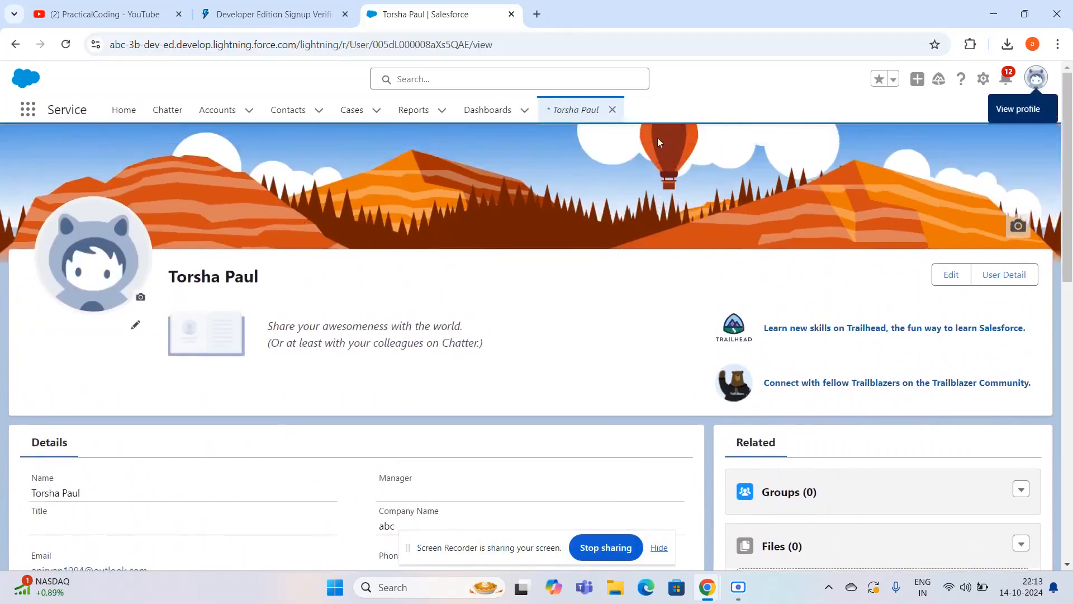
- Open Setup for the current app
left_click(983, 78)
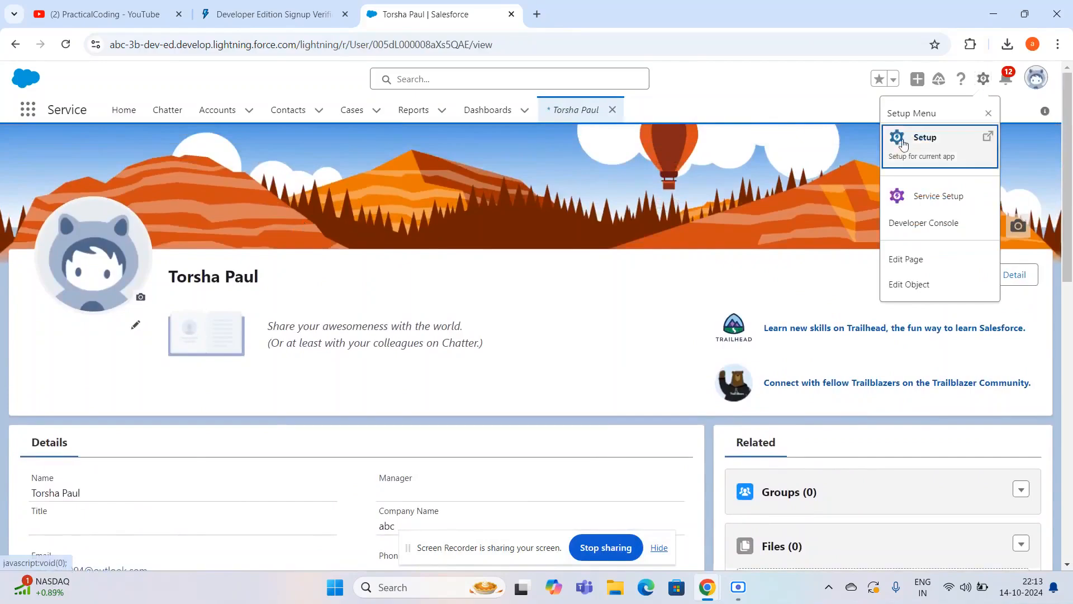
left_click(985, 80)
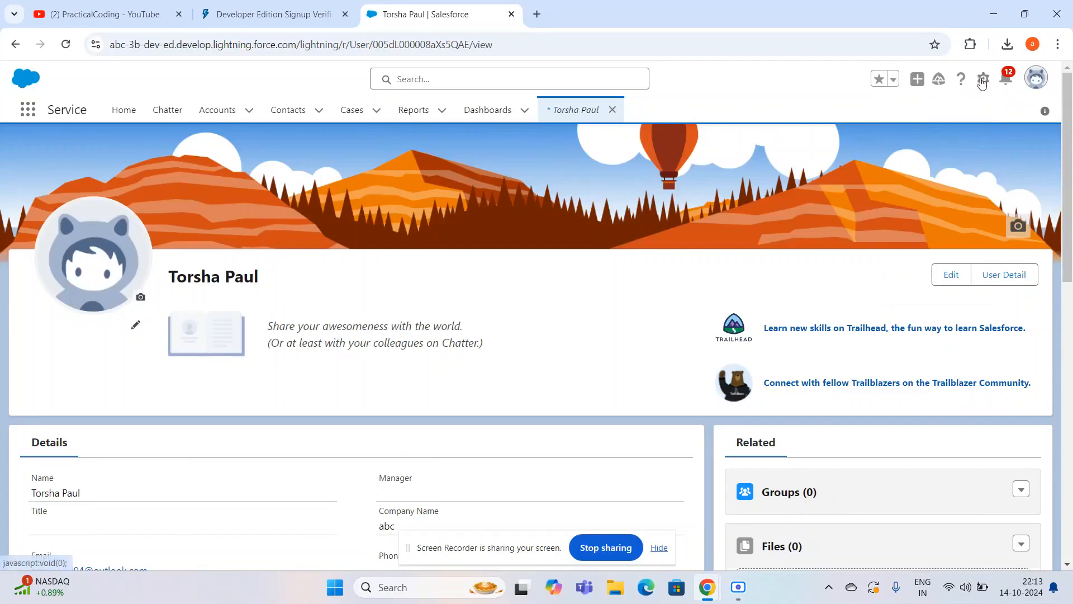
left_click(983, 79)
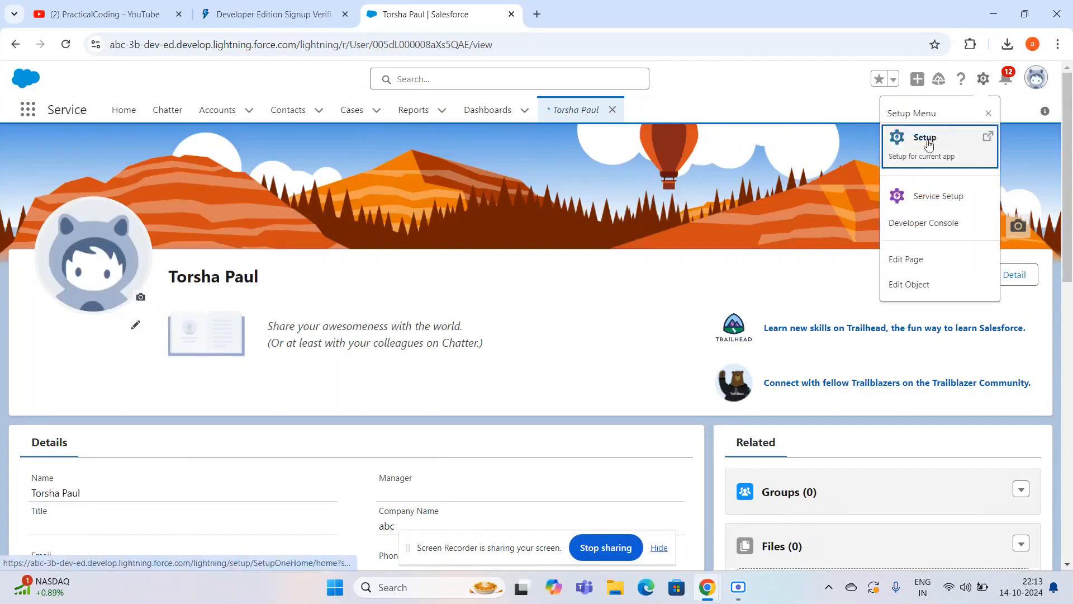
left_click(925, 138)
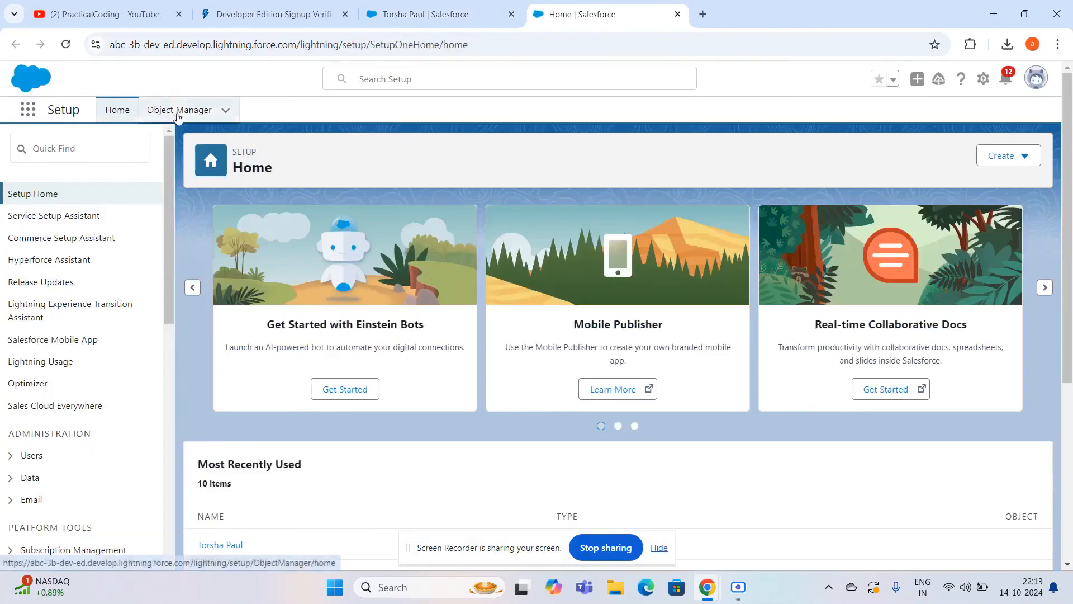
- Search Setup for "user" from its Home page and open the Users page
left_click(79, 147)
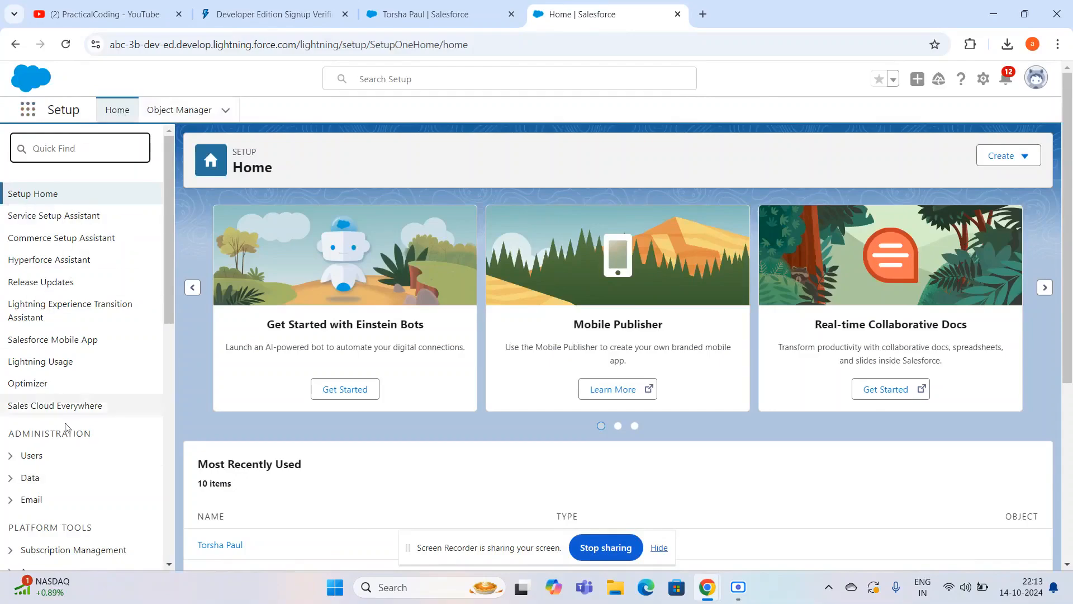
left_click(177, 111)
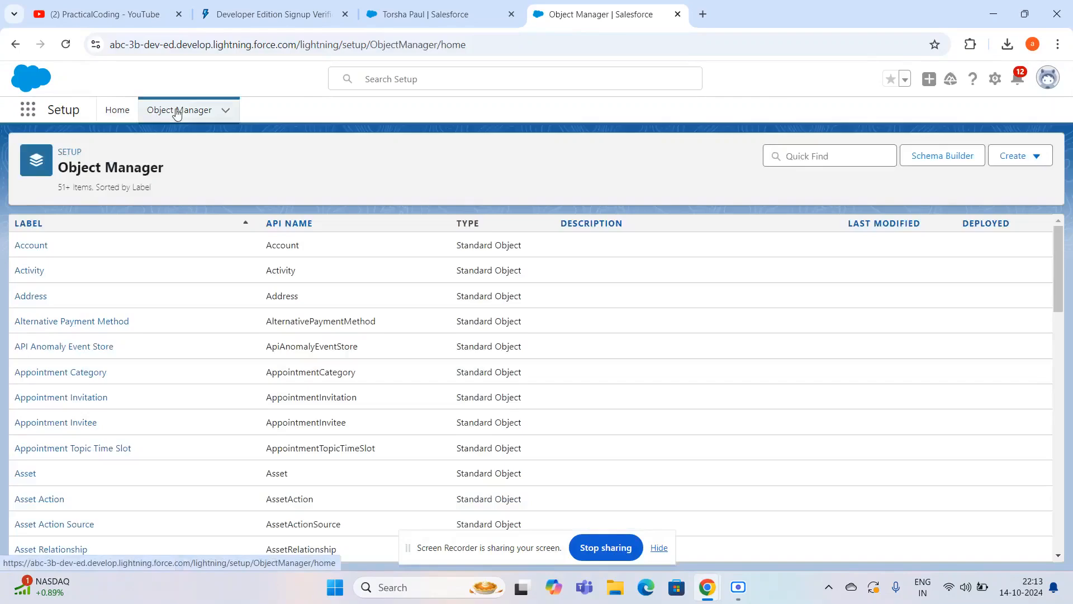
left_click(112, 111)
left_click(95, 148)
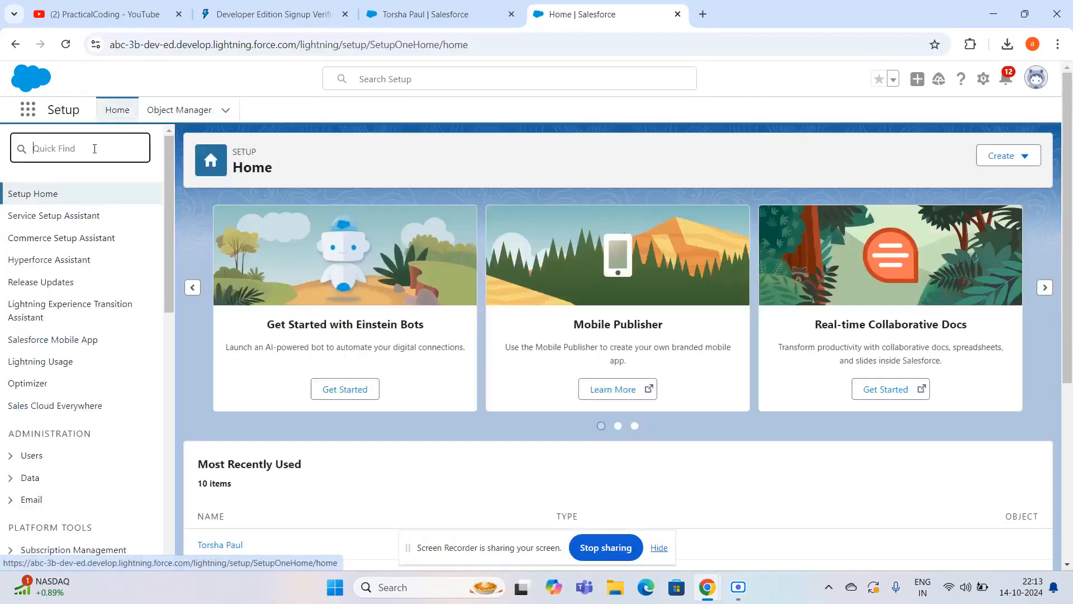
type("user")
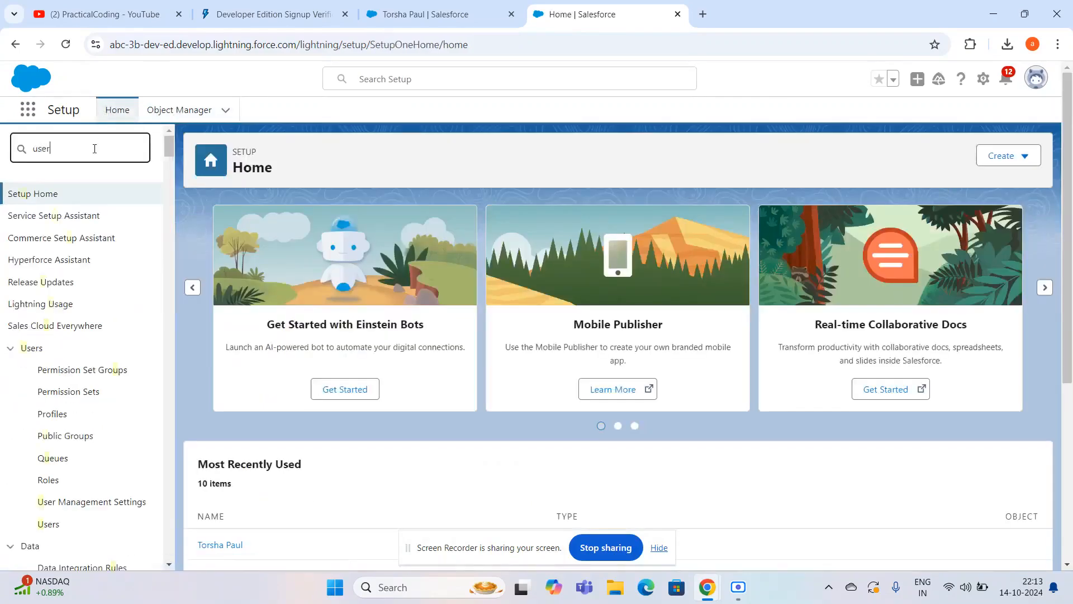
left_click(49, 372)
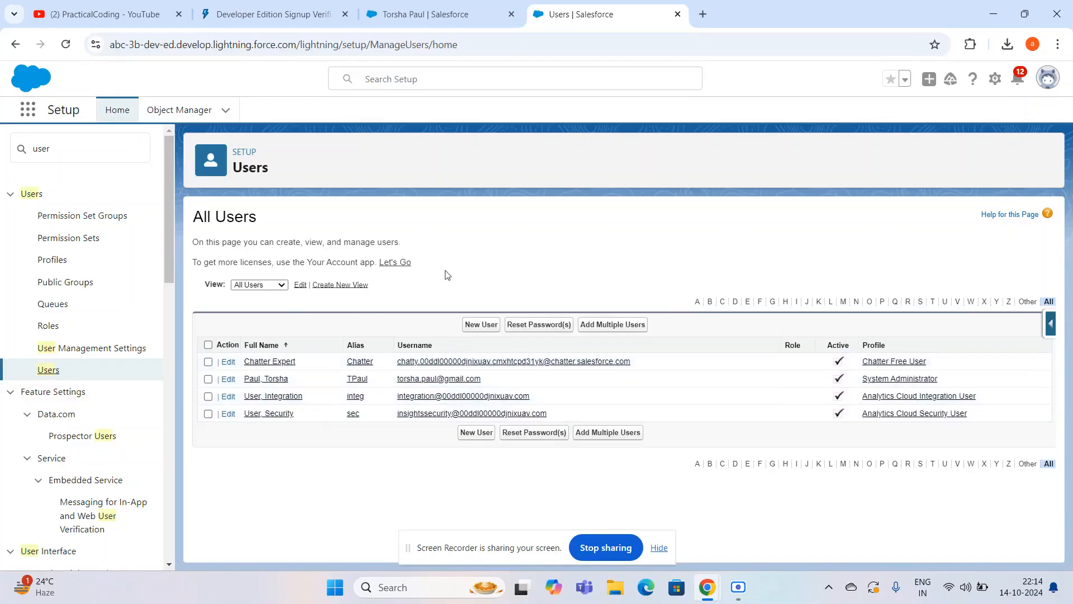
- Open a blank New User form and review the available User License options without choosing another one
left_click(485, 329)
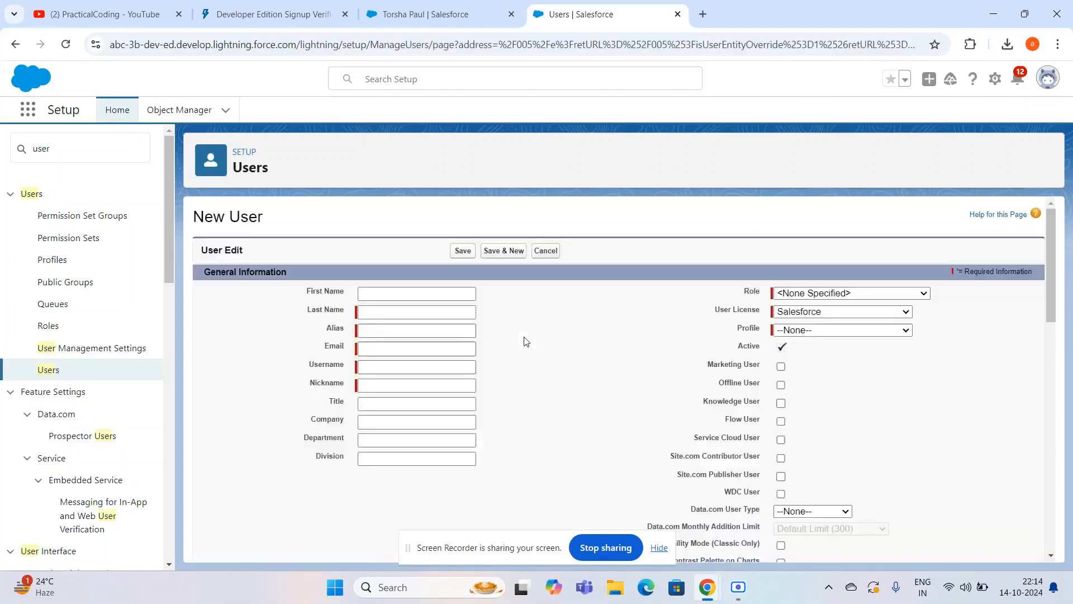
scroll(615, 435, "down", 1)
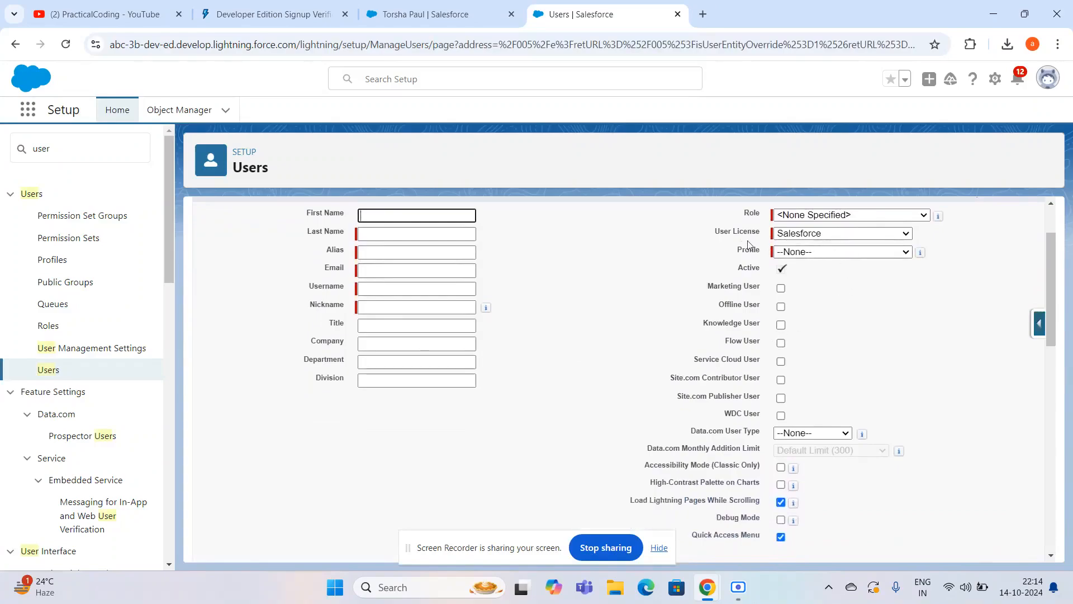
left_click(817, 236)
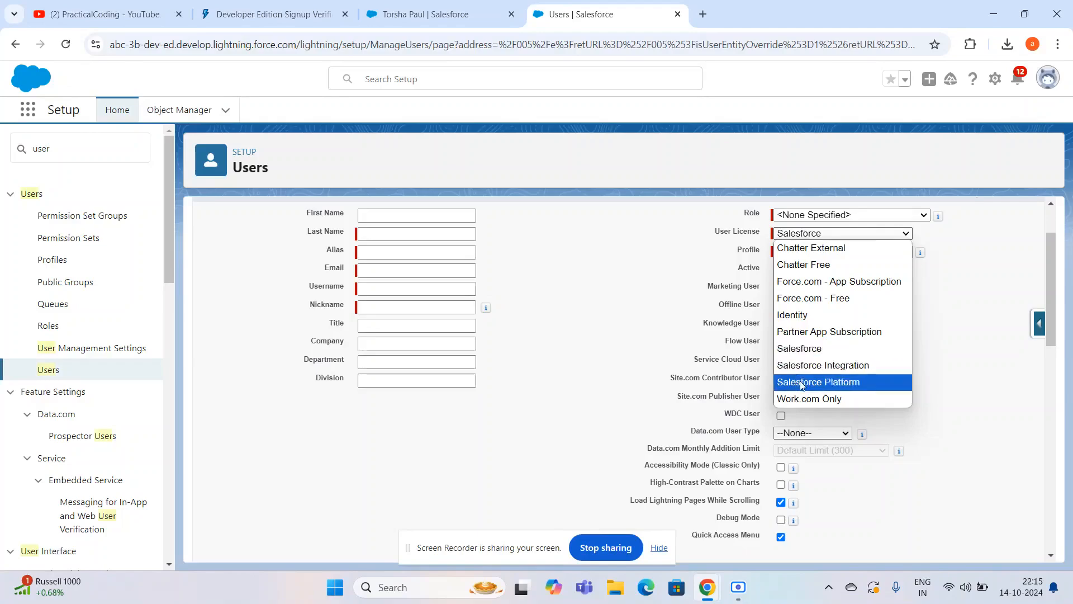
scroll(625, 366, "up", 2)
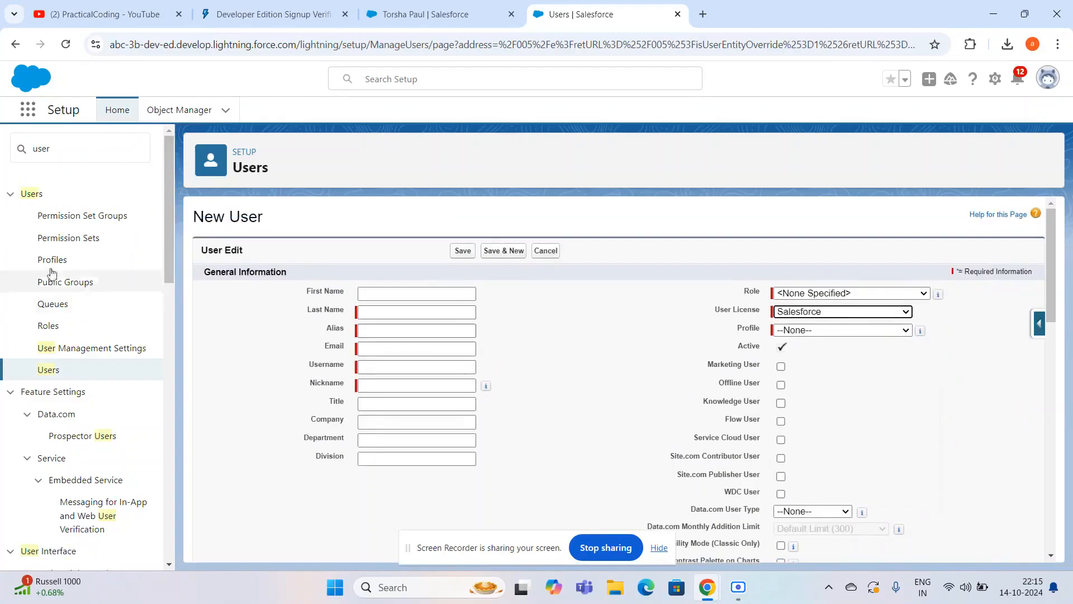
- Replace the Setup search with "company" and open the Company Information page
left_click(70, 150)
key("BackSpace")
key("BackSpace")
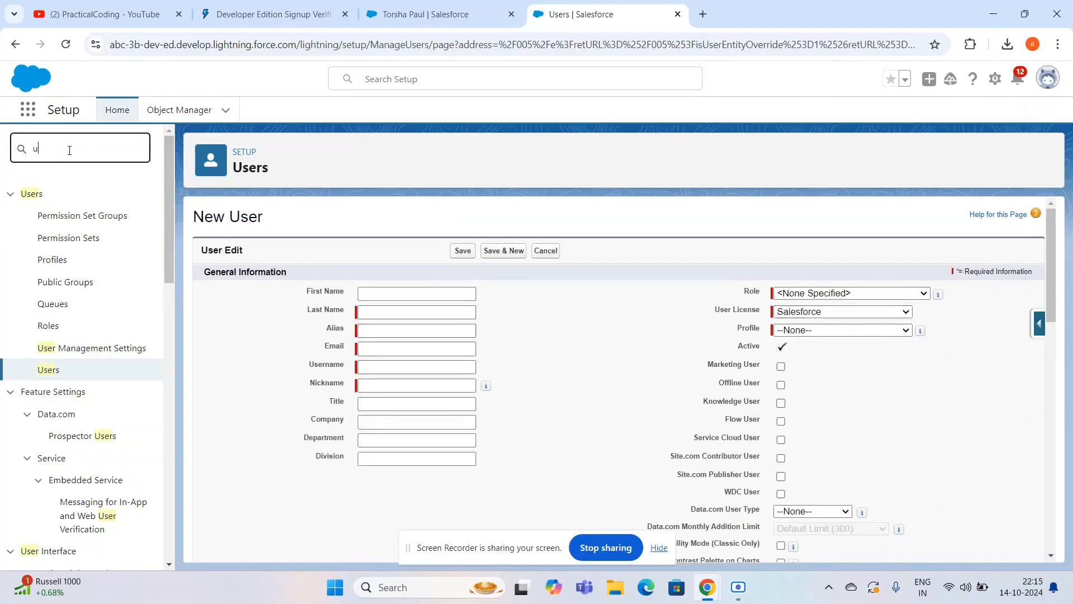
key("BackSpace")
type("co")
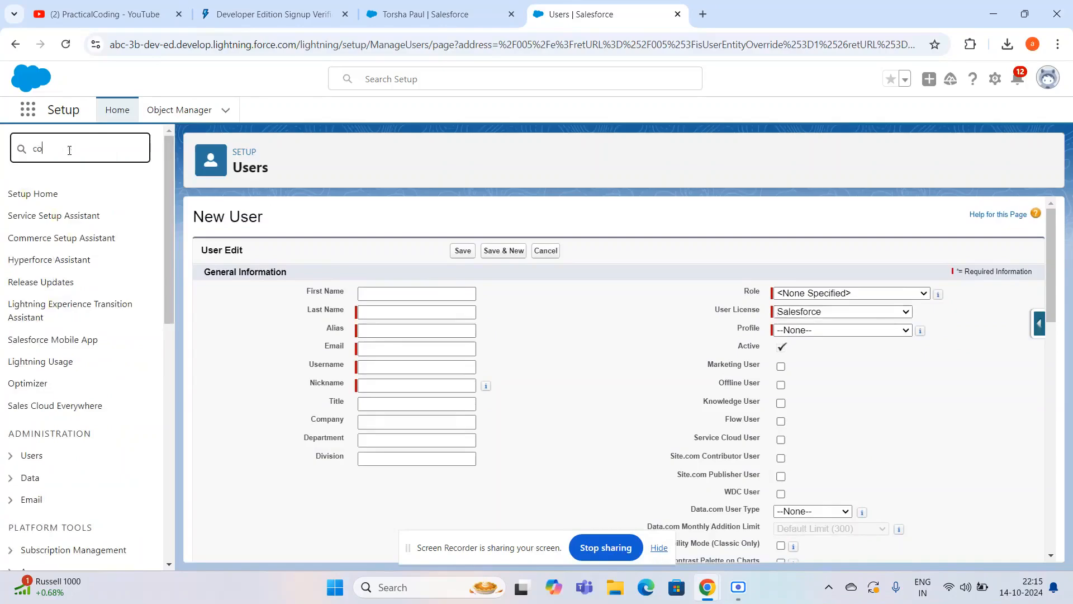
type("mp")
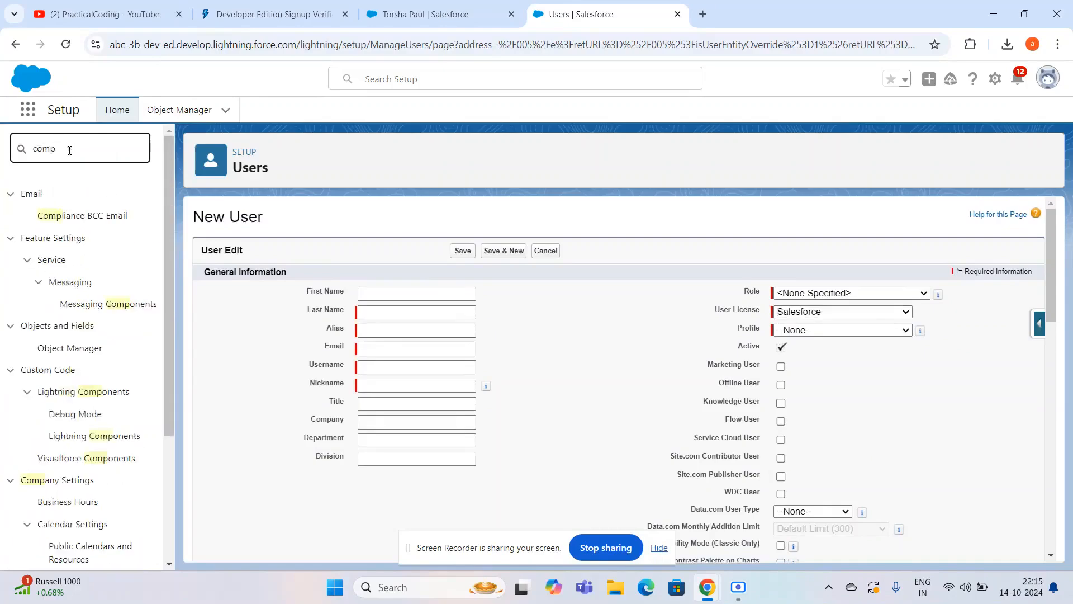
scroll(8, 435, "down", 1)
scroll(8, 435, "up", 1)
type("any")
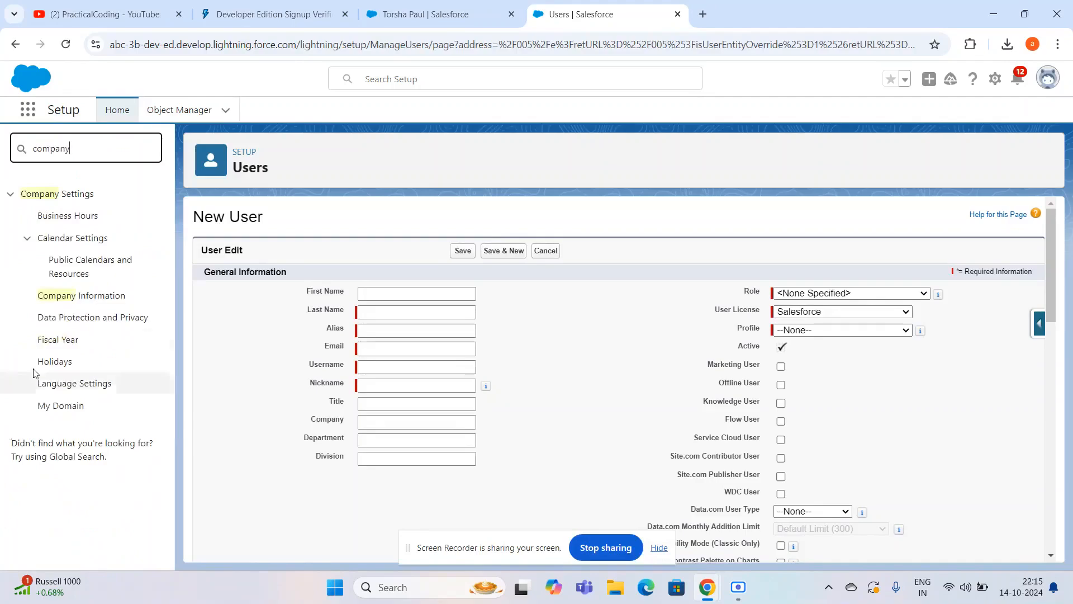
left_click(74, 295)
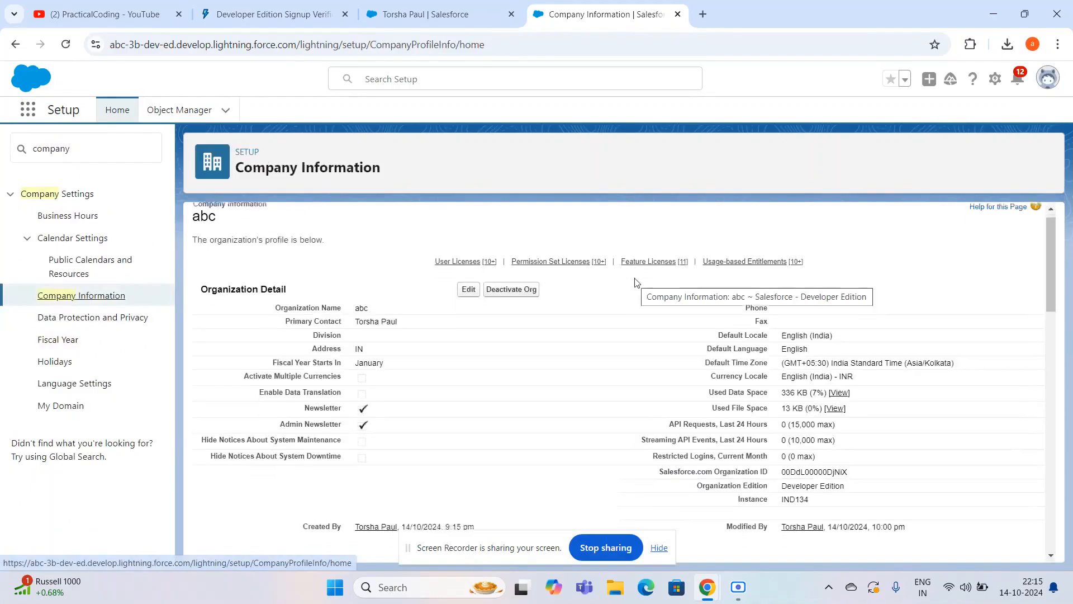
- Review the User Licenses table and the organization details on the Company Information page
scroll(634, 283, "down", 4)
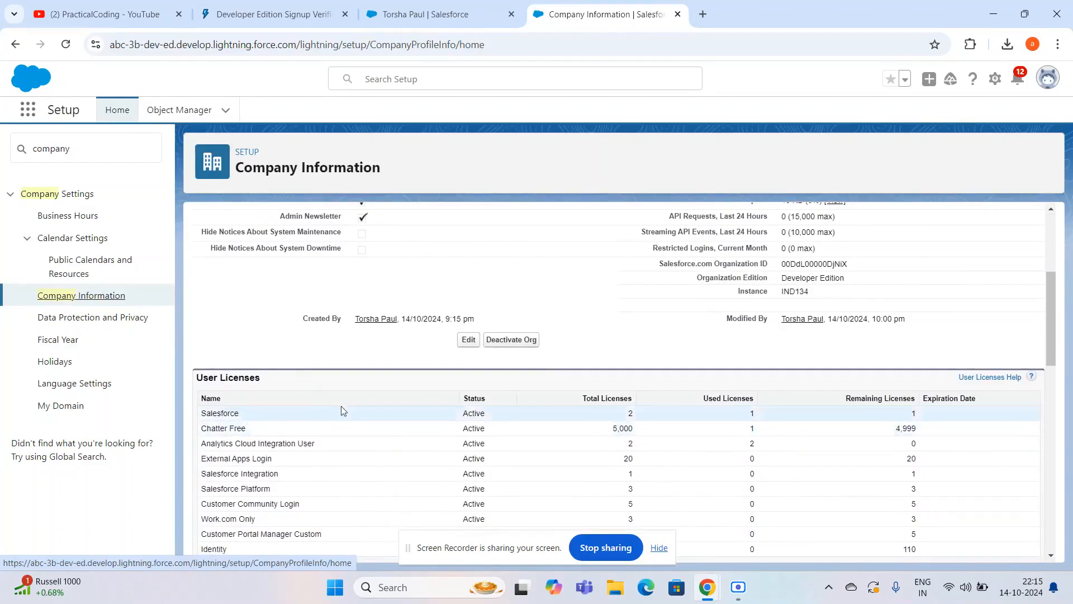
scroll(644, 418, "down", 1)
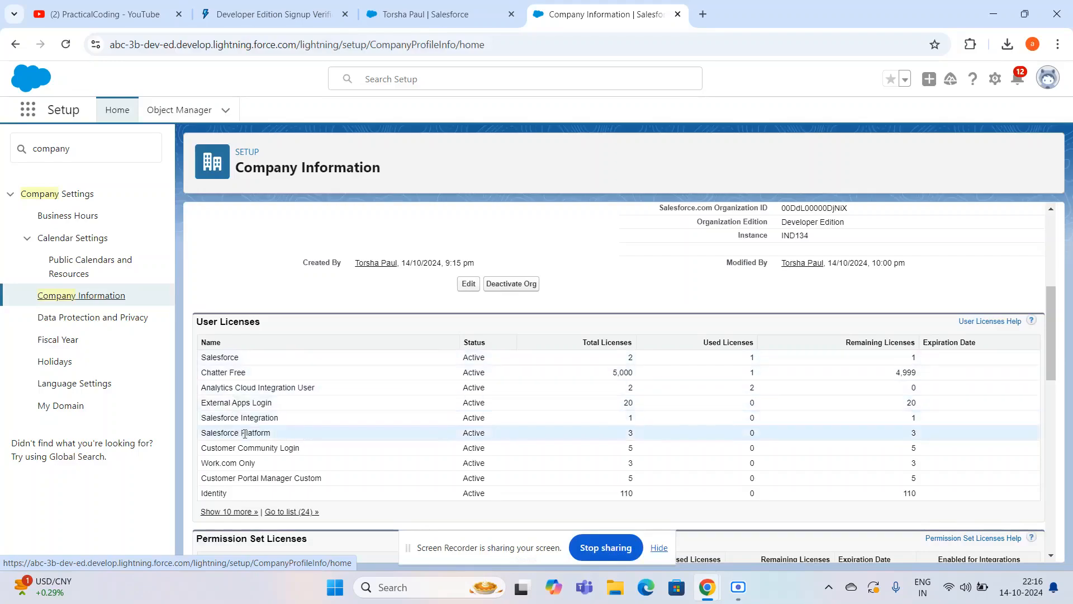
scroll(317, 380, "up", 5)
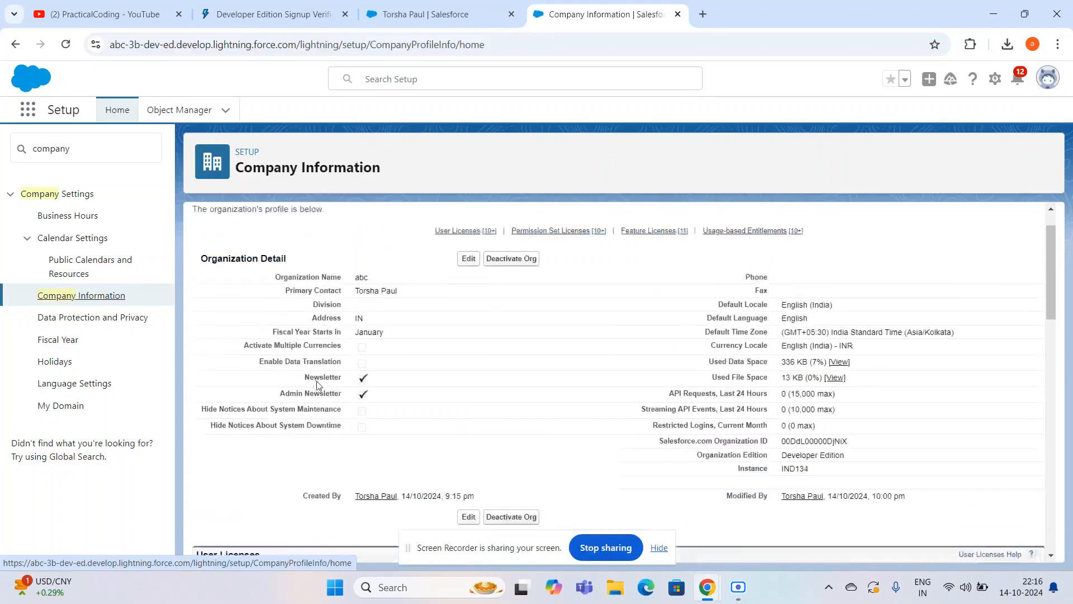
- Clear the Setup search and start a new custom object from Object Manager
left_click(91, 146)
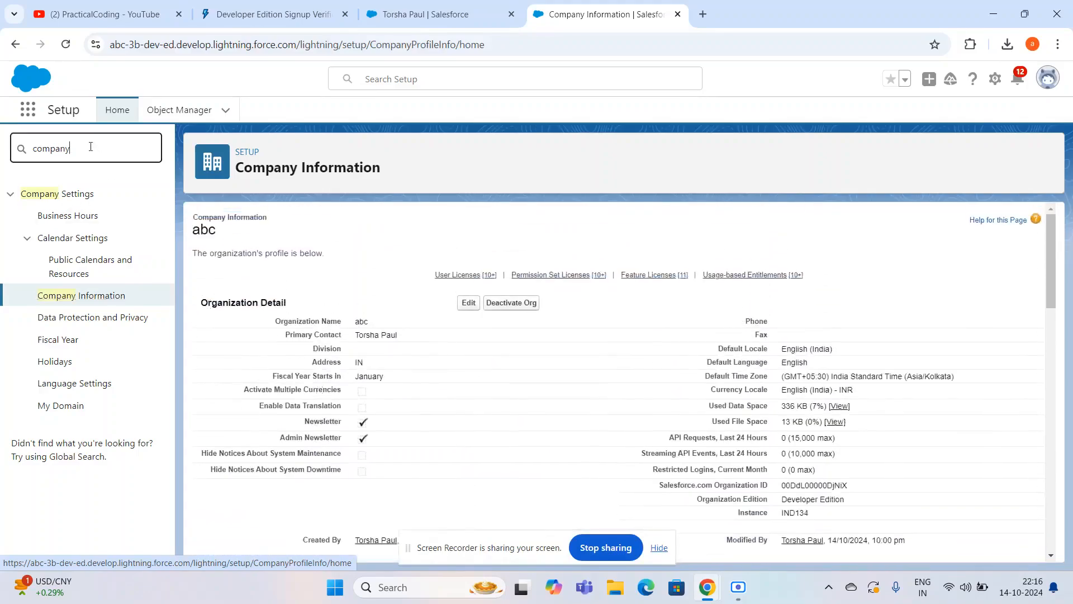
key("BackSpace")
key("BackSpace")
key("BackSpace")
key("BackSpace")
key("BackSpace")
key("BackSpace")
key("BackSpace")
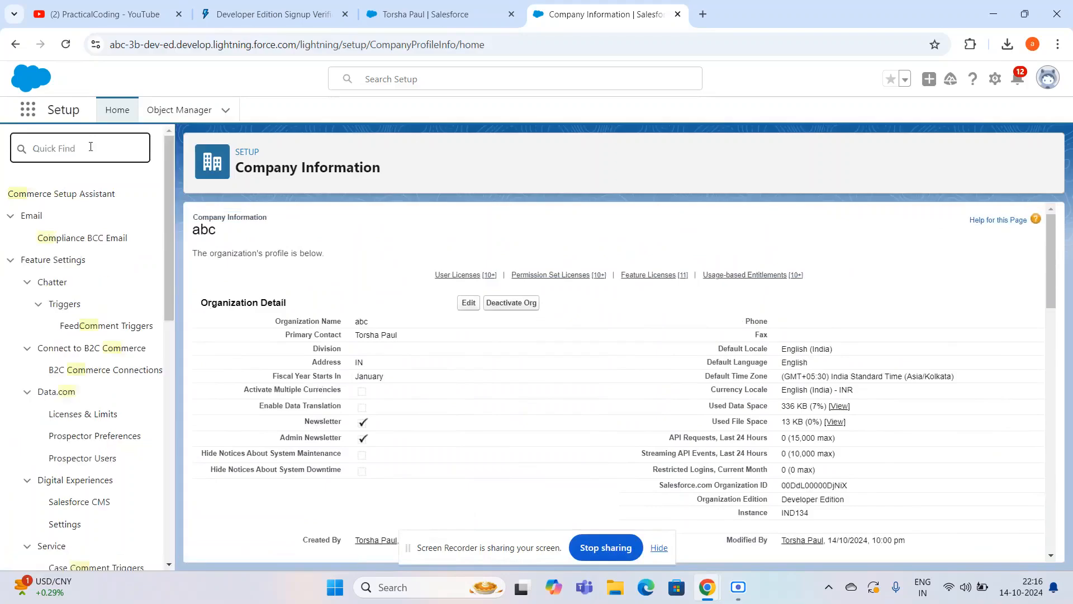
left_click(171, 108)
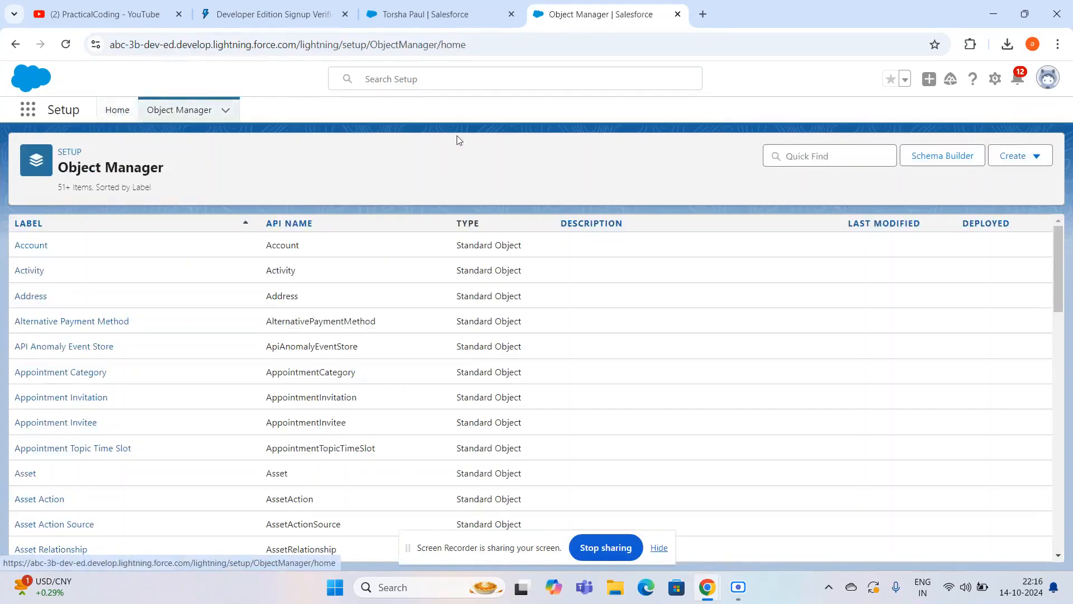
left_click(1021, 160)
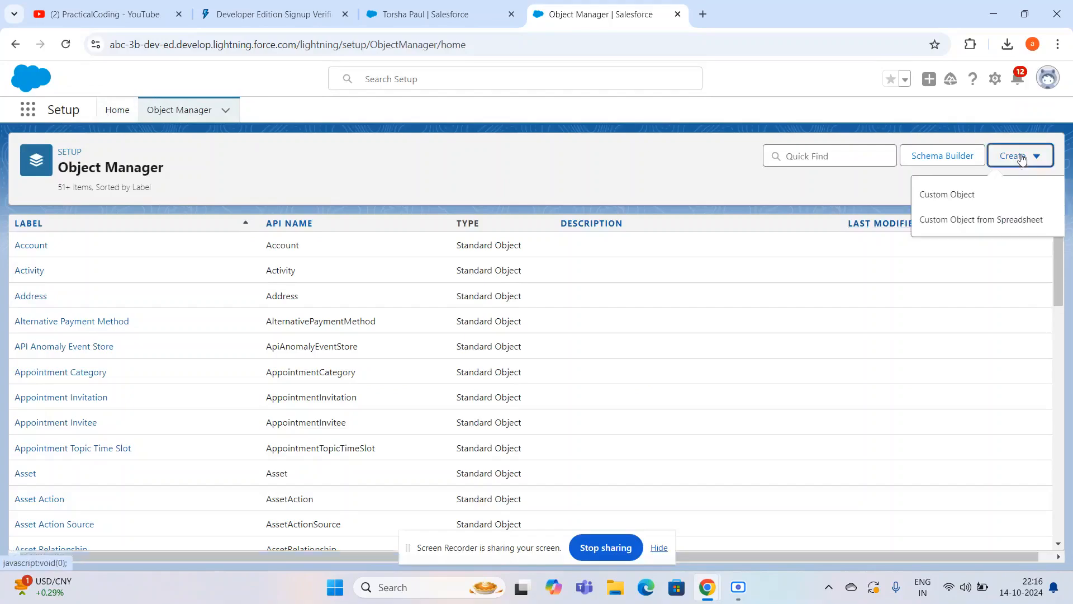
left_click(969, 196)
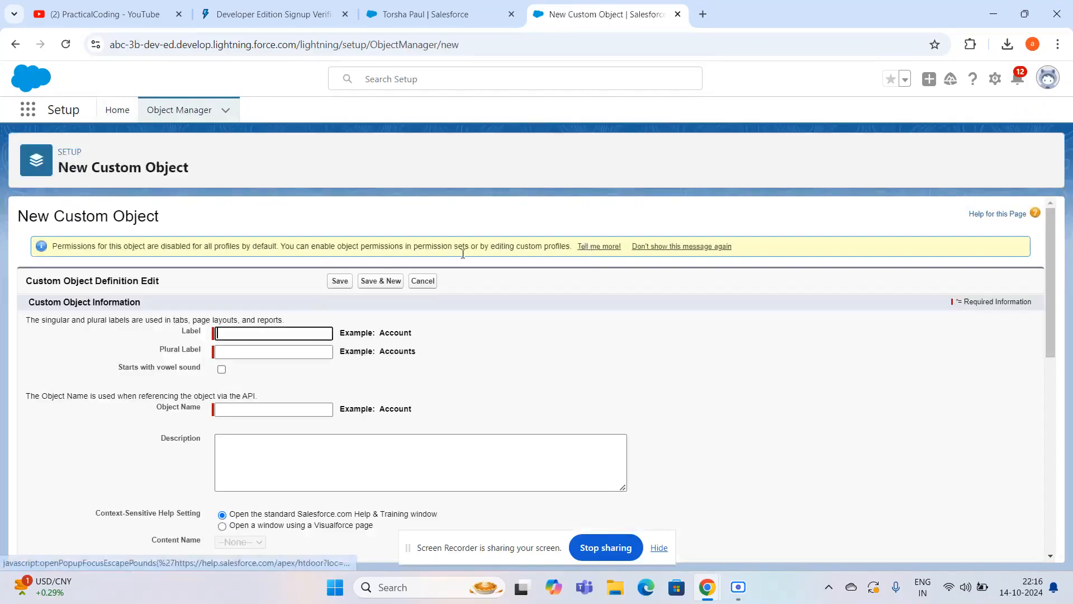
- Label the new custom object "Country" with the plural label "countries"
scroll(225, 313, "down", 1)
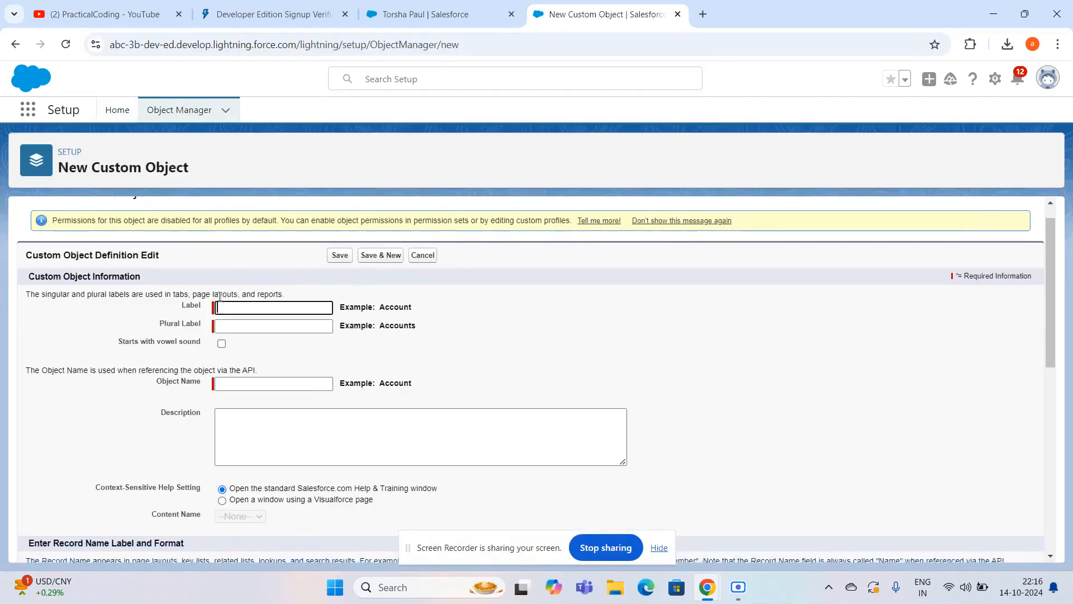
left_click(225, 308)
type("O")
type("ountry")
left_click(224, 329)
type("coun")
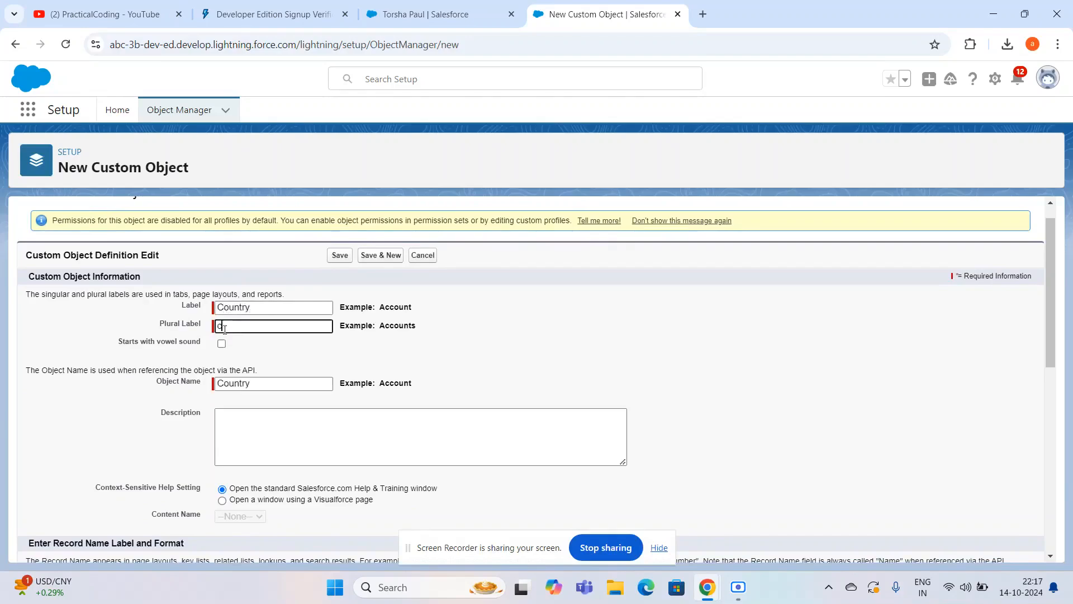
type("tries")
- Enable the Allow Reports and Allow Activities optional features for the Country object
scroll(329, 377, "down", 2)
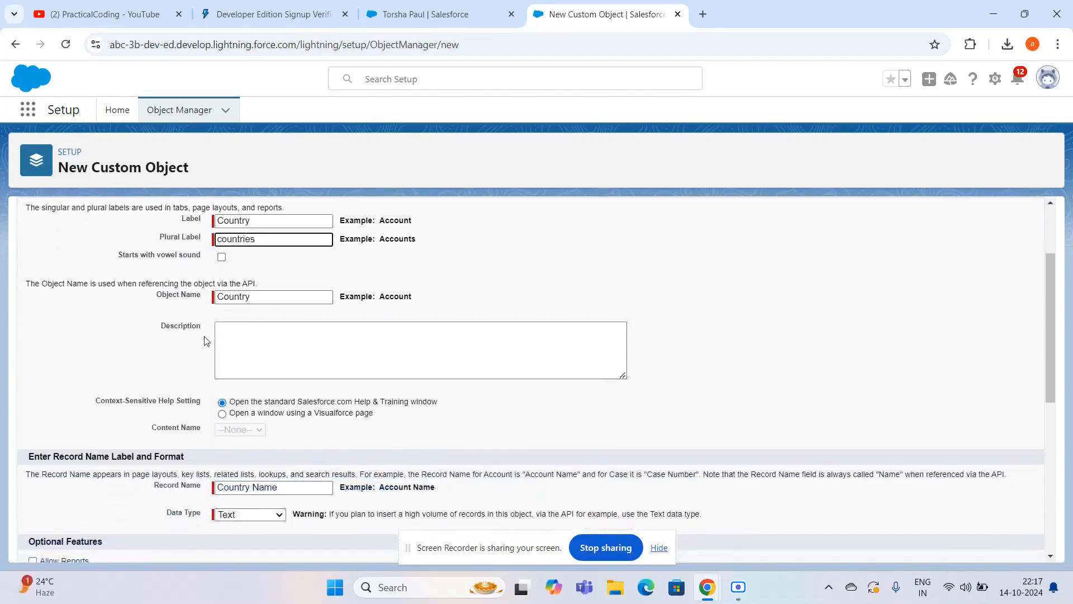
scroll(206, 341, "down", 2)
scroll(206, 340, "down", 2)
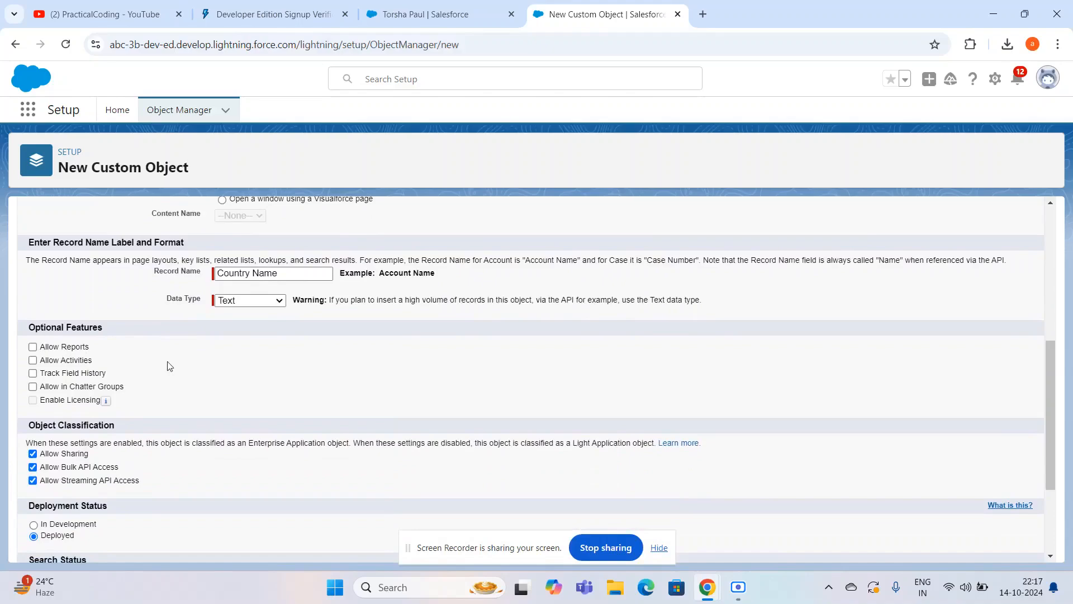
left_click(45, 348)
left_click(51, 364)
scroll(68, 380, "down", 1)
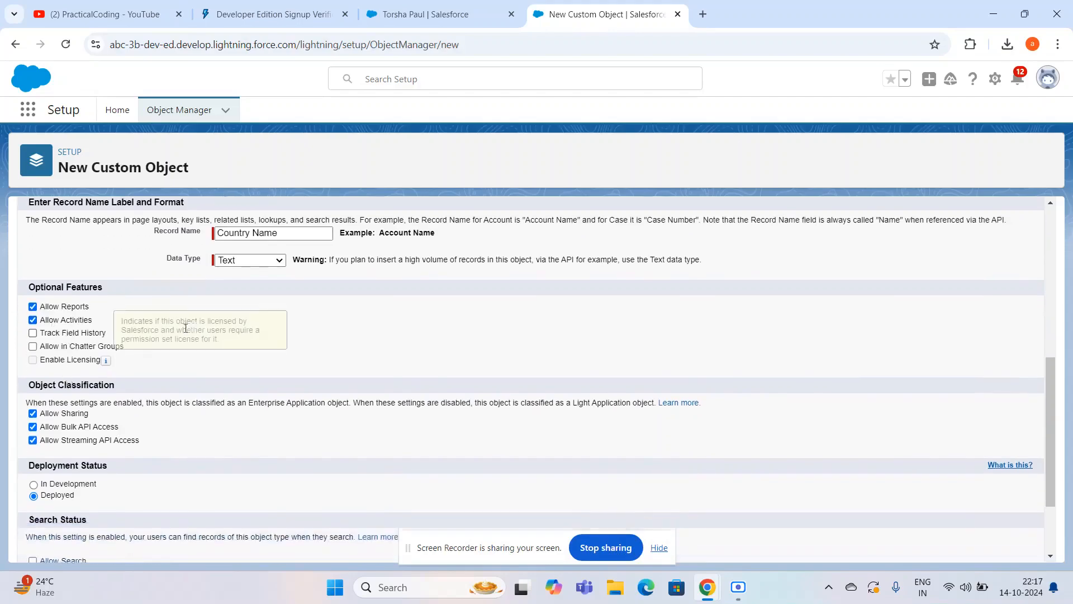
- Save the Country object as Deployed, adding the Notes and Attachments related list and launching the New Custom Tab Wizard
scroll(66, 380, "down", 1)
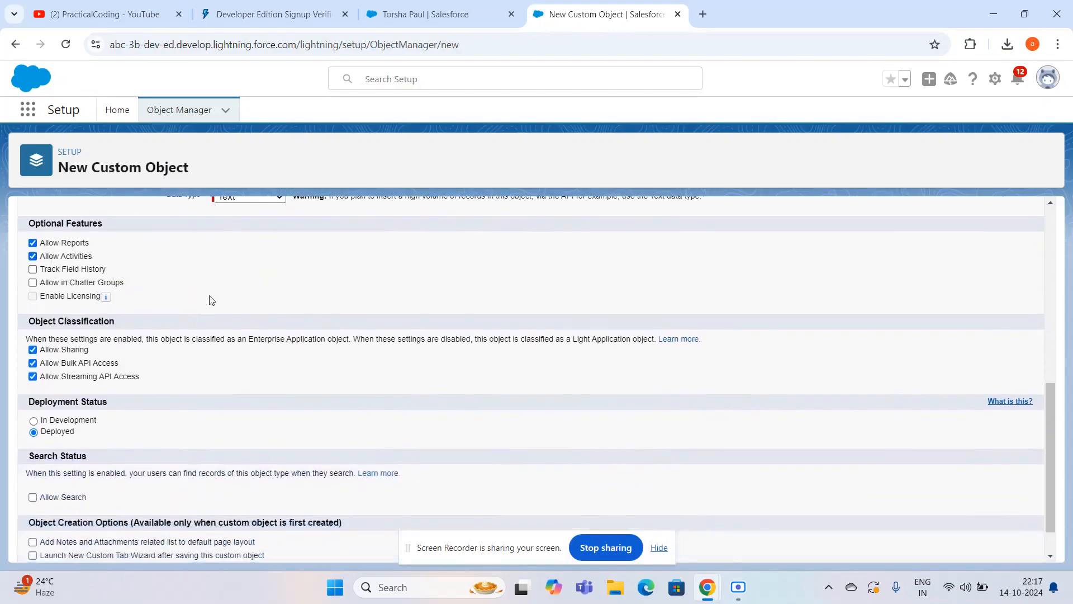
scroll(211, 300, "down", 1)
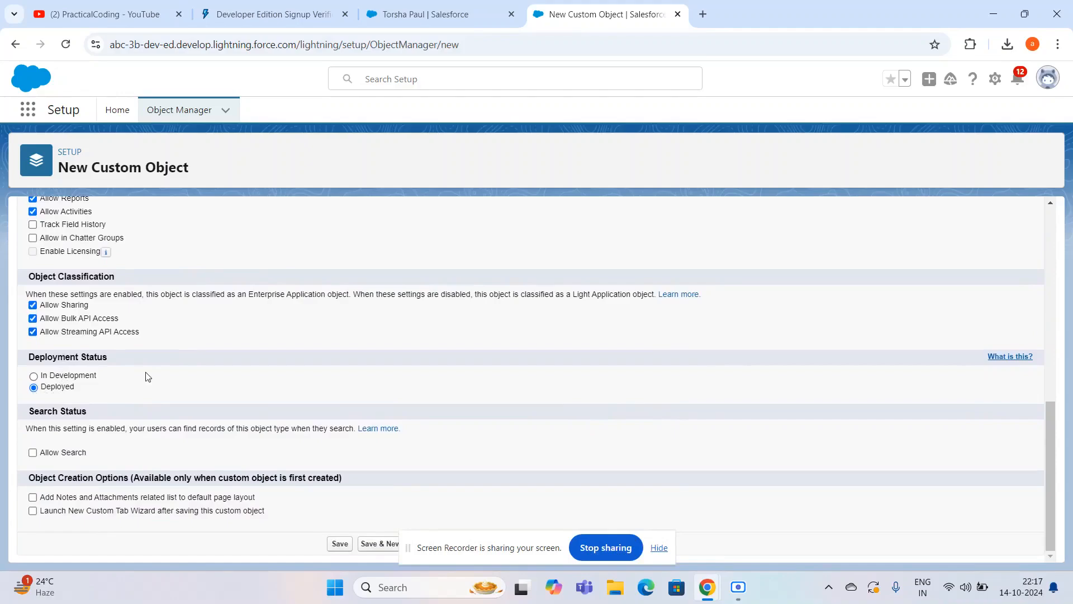
left_click(33, 377)
left_click(35, 388)
left_click(33, 497)
left_click(32, 510)
left_click(340, 542)
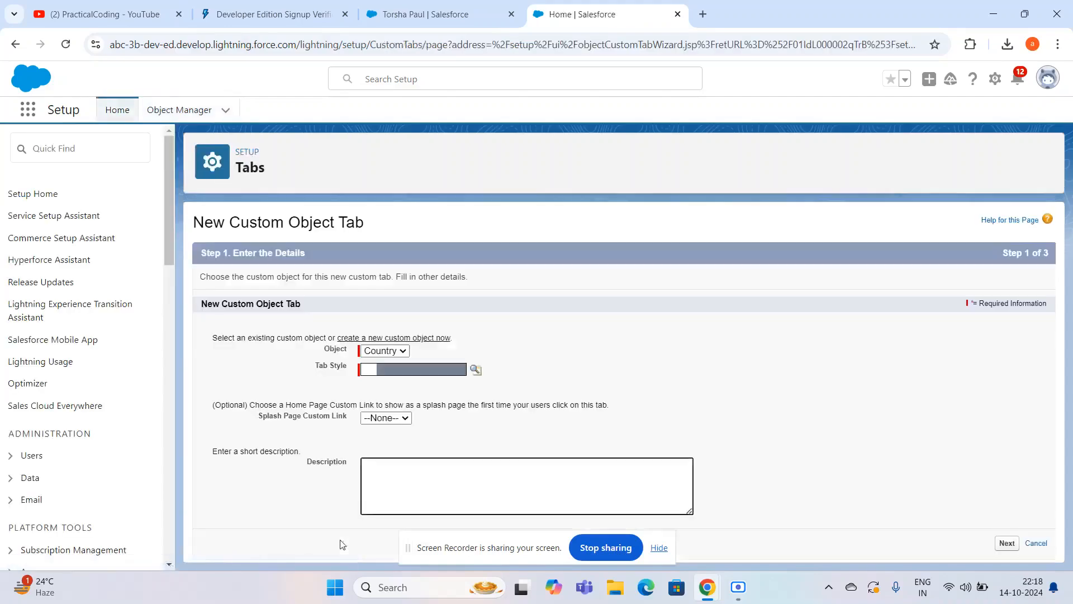
- Give the Country object's tab the Books style and continue to the profile settings without a description
left_click(475, 370)
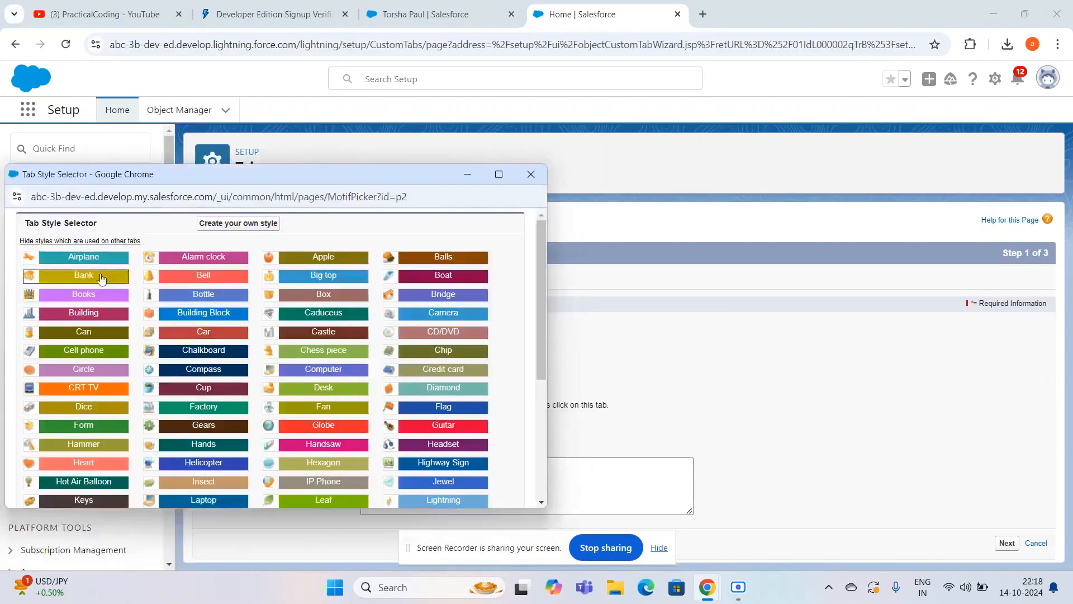
left_click(99, 294)
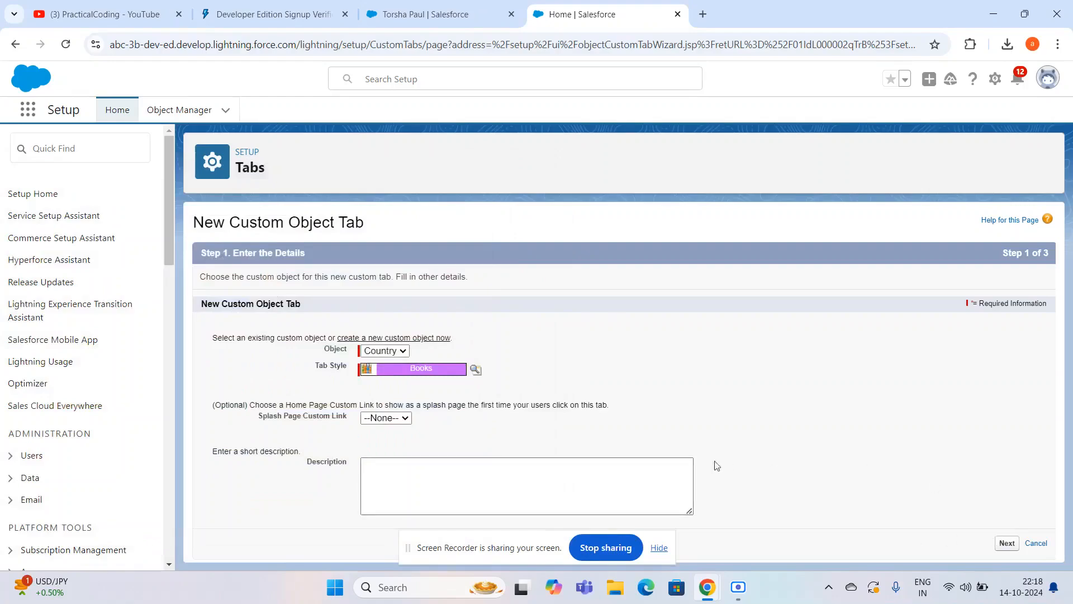
left_click(461, 481)
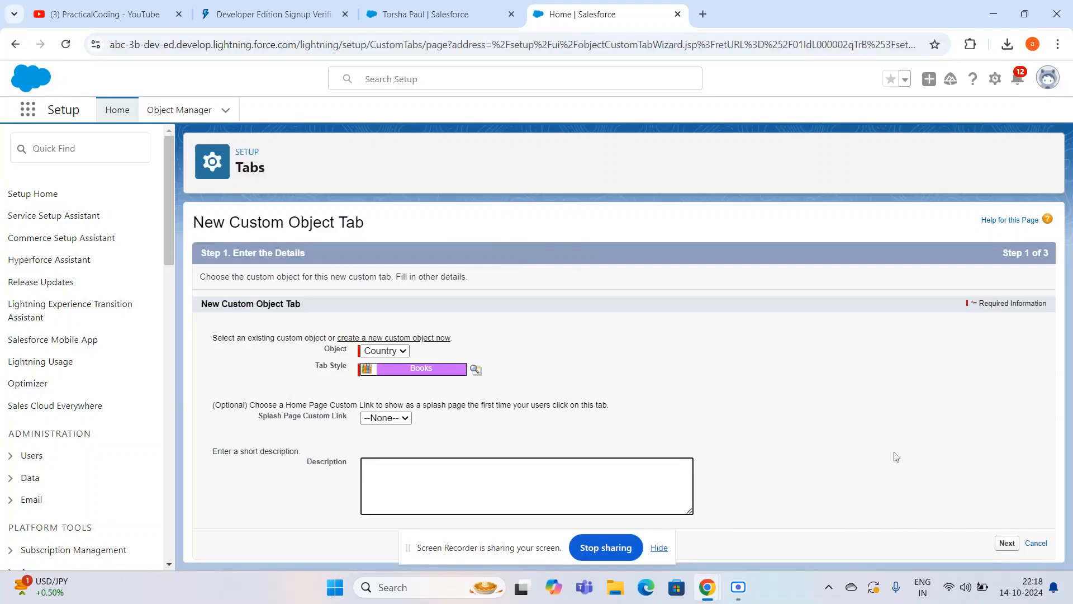
left_click(1007, 544)
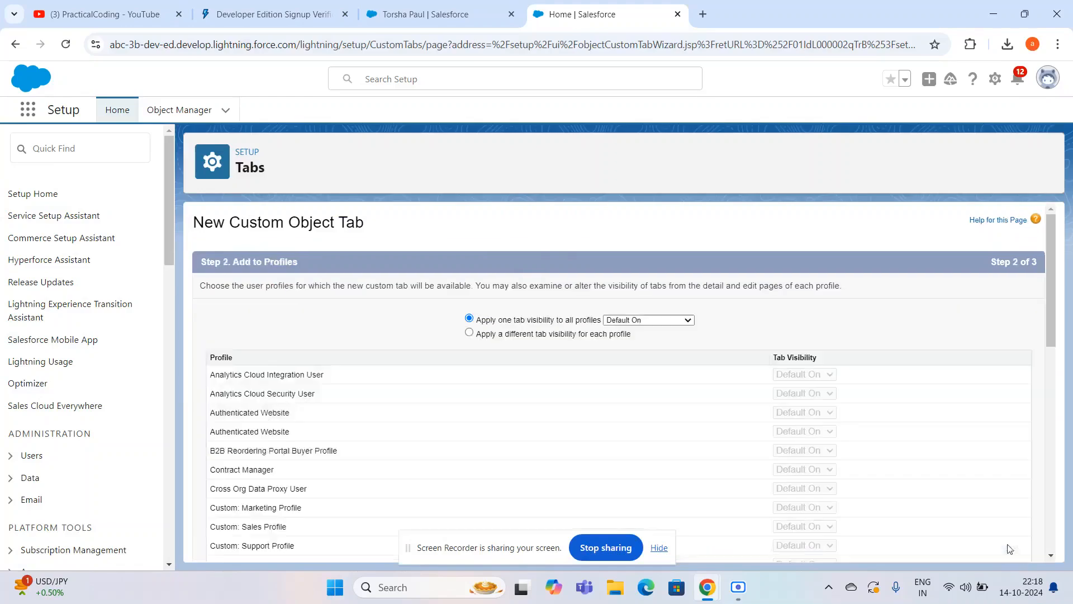
- Apply the Default On tab visibility to all profiles and continue to the custom app settings
scroll(767, 443, "down", 1)
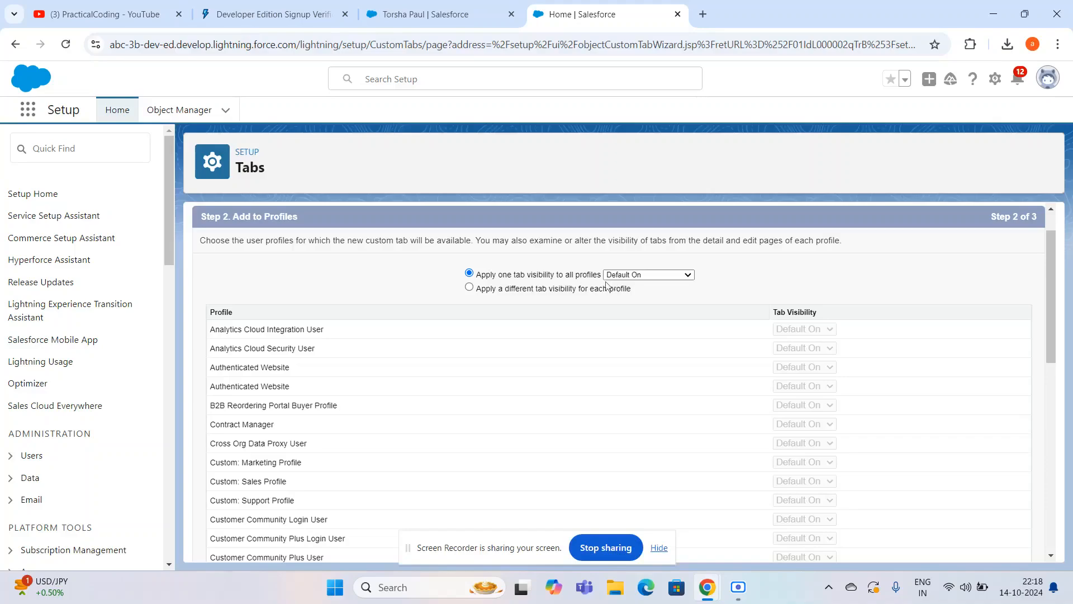
left_click(469, 287)
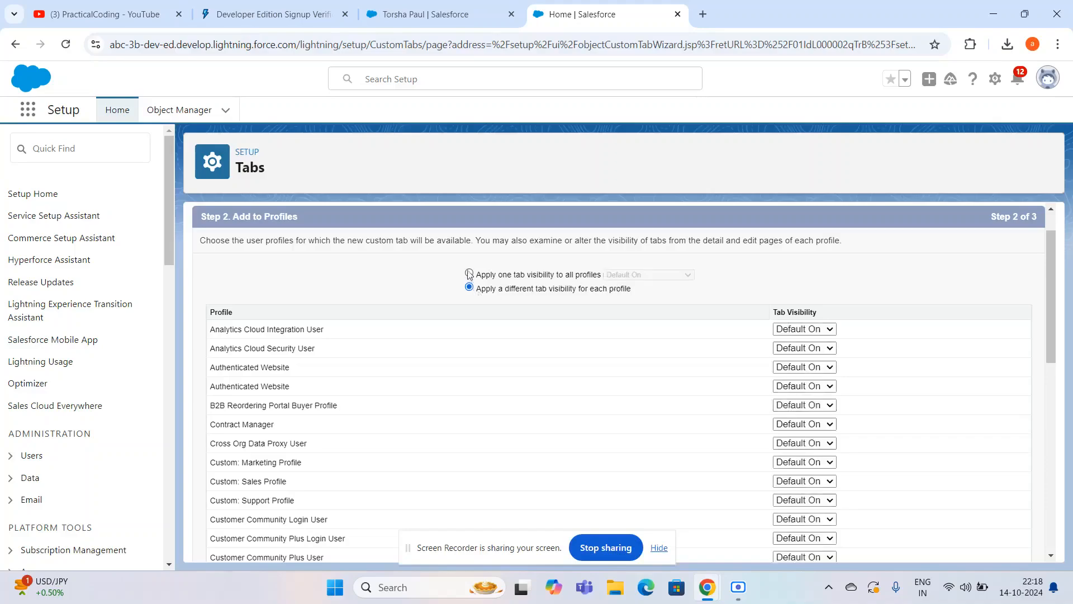
left_click(469, 273)
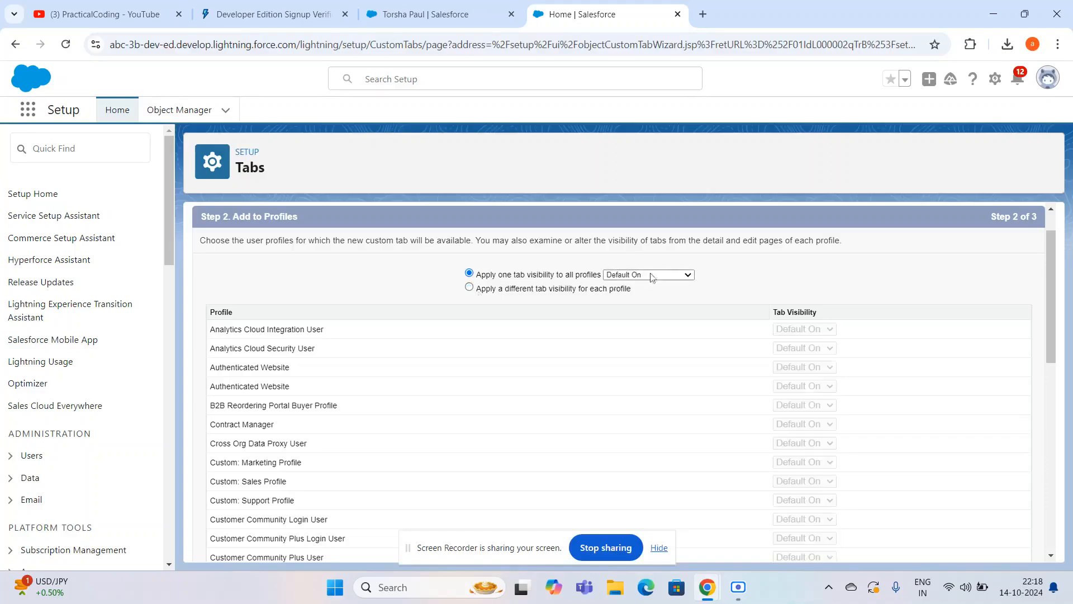
scroll(690, 289, "down", 1)
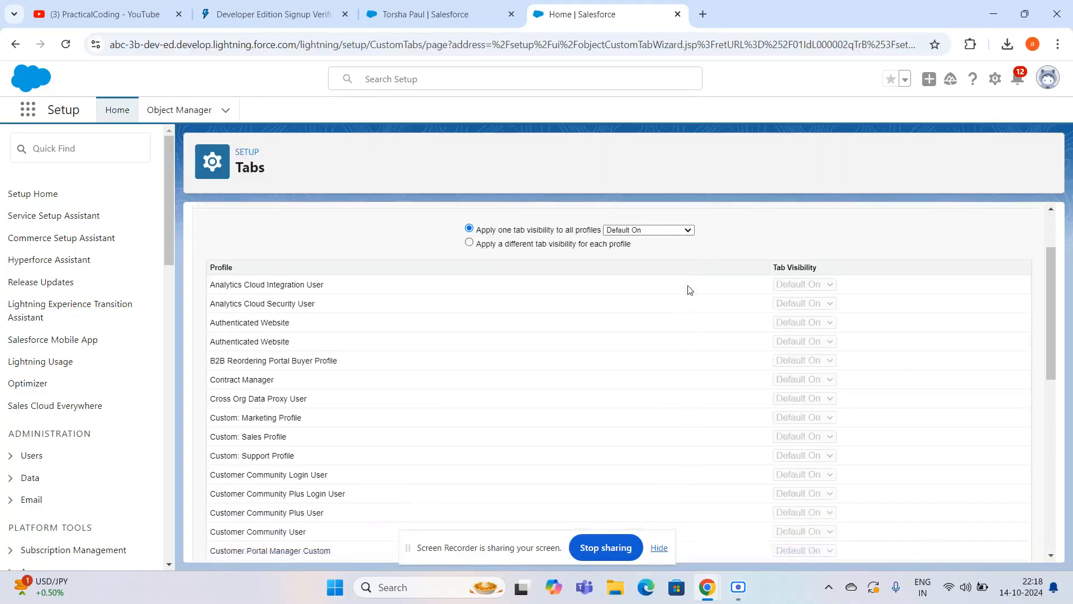
scroll(690, 289, "down", 7)
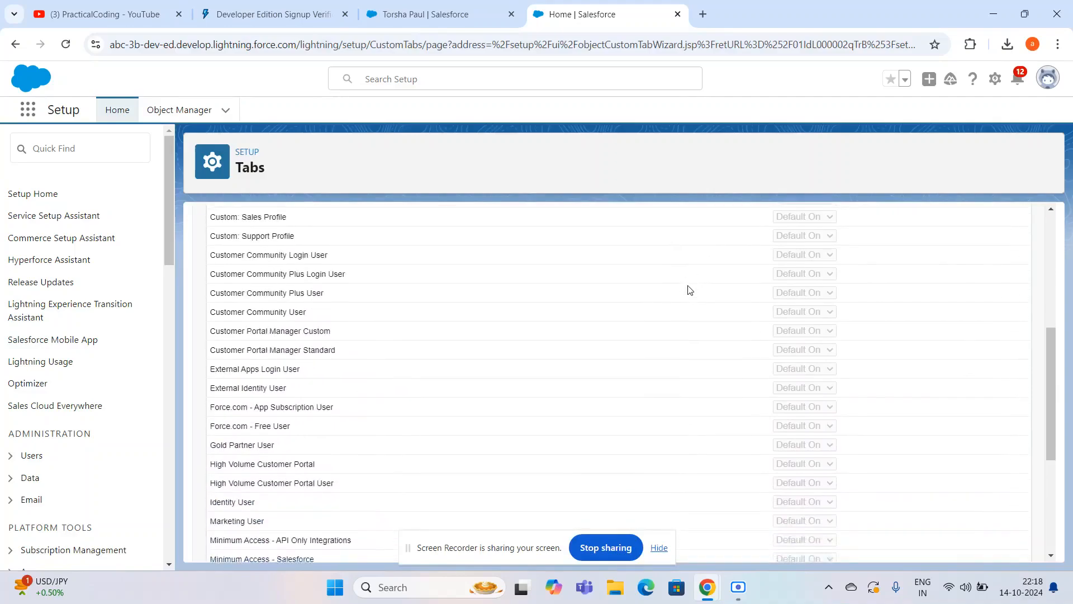
scroll(690, 290, "down", 2)
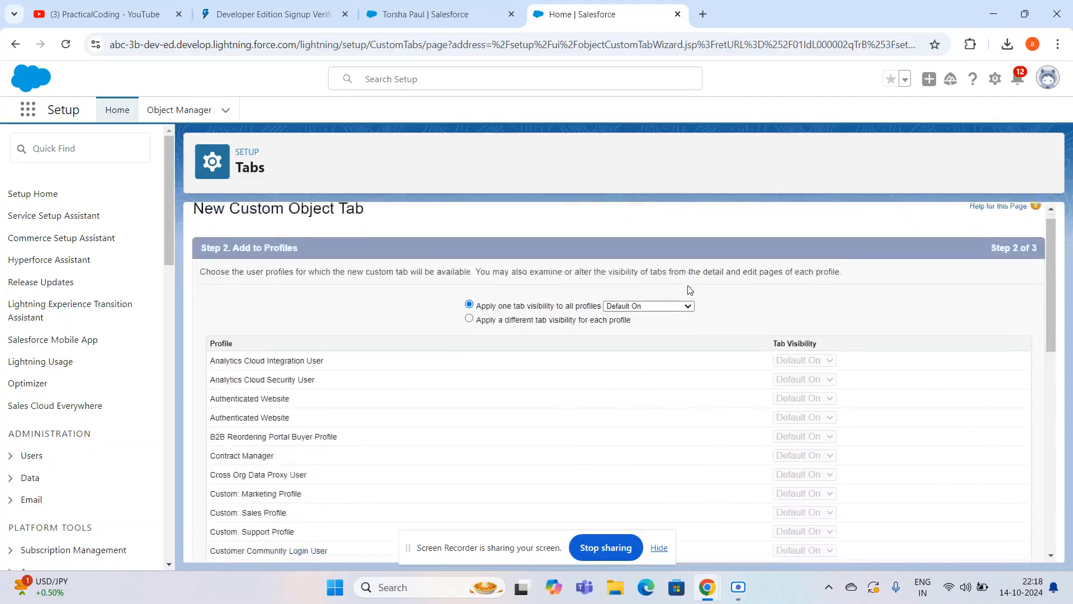
scroll(690, 290, "down", 8)
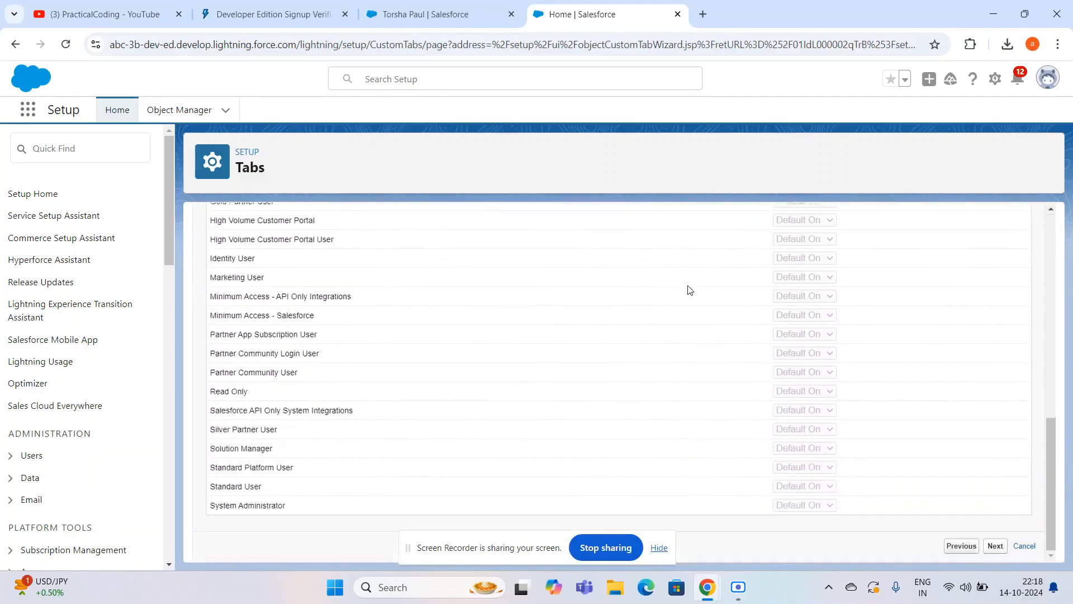
left_click(996, 547)
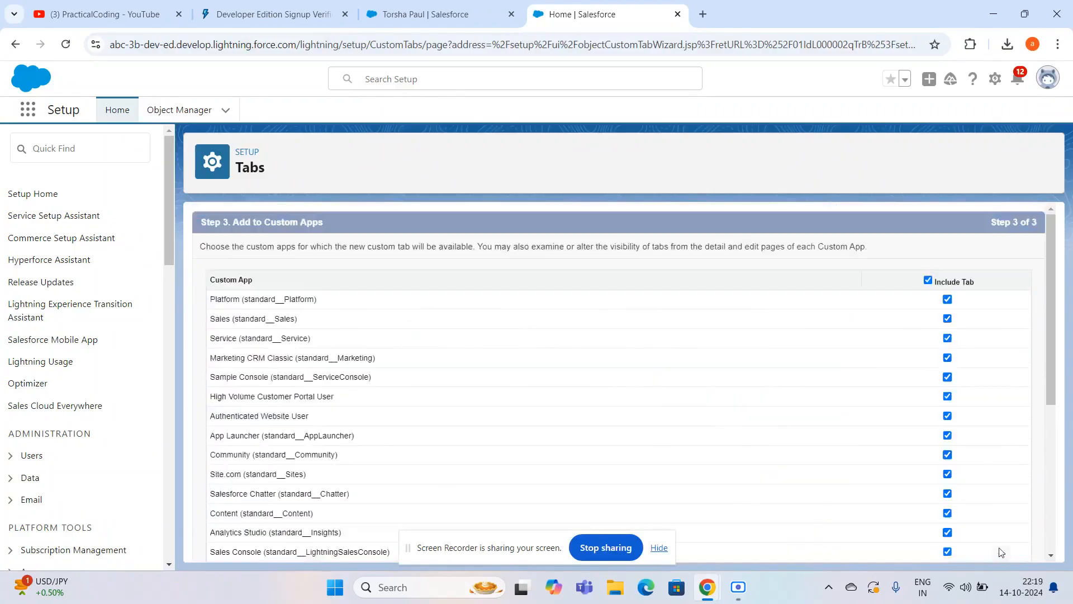
- Review the custom apps and save the Country tab with all of them included
scroll(747, 441, "down", 5)
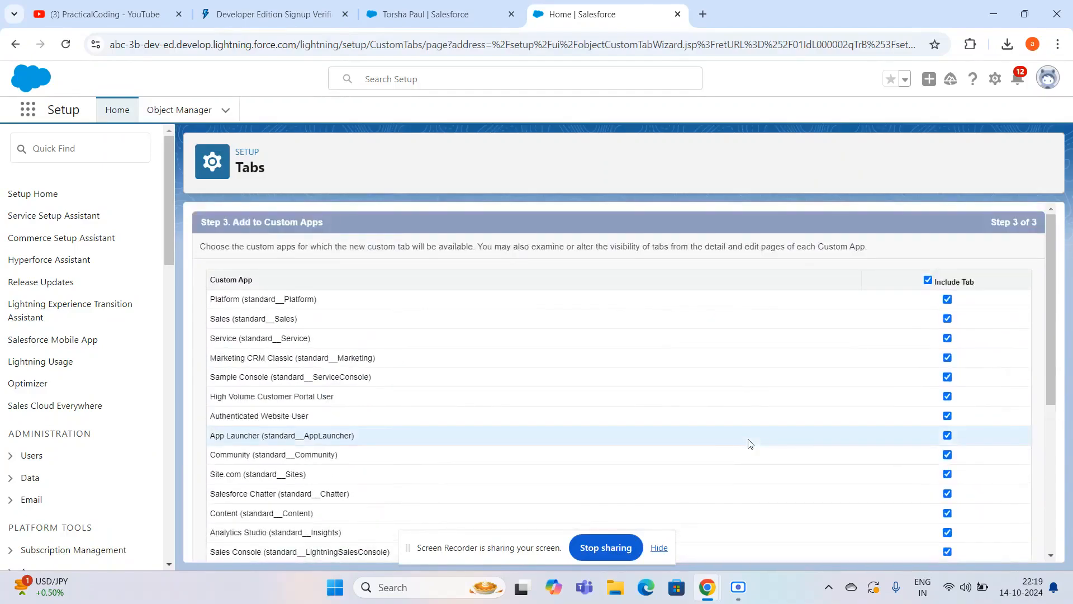
scroll(749, 443, "down", 4)
scroll(750, 443, "up", 4)
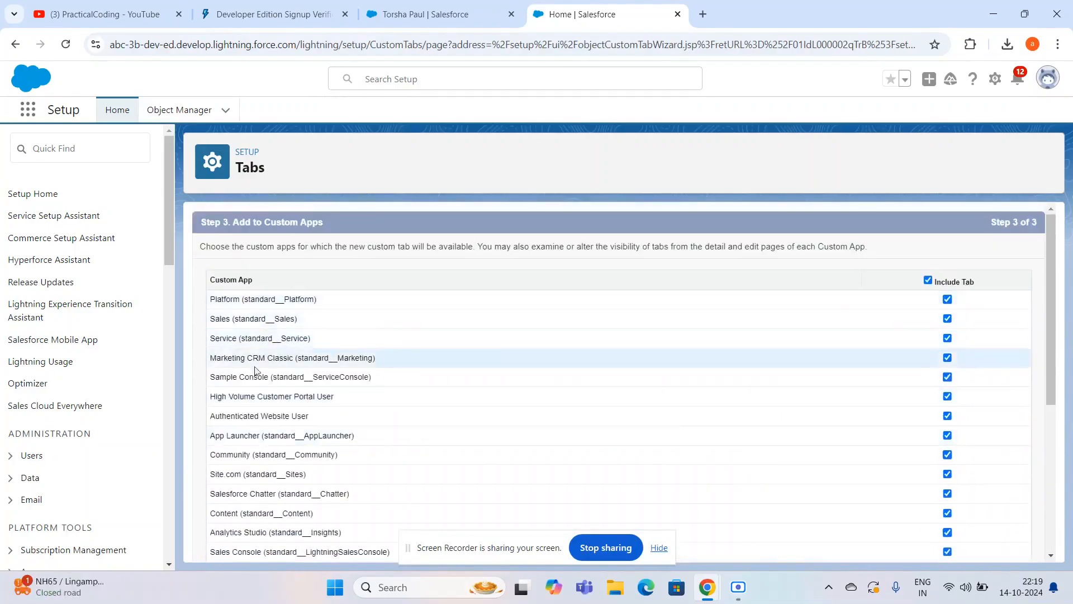
scroll(313, 495, "down", 5)
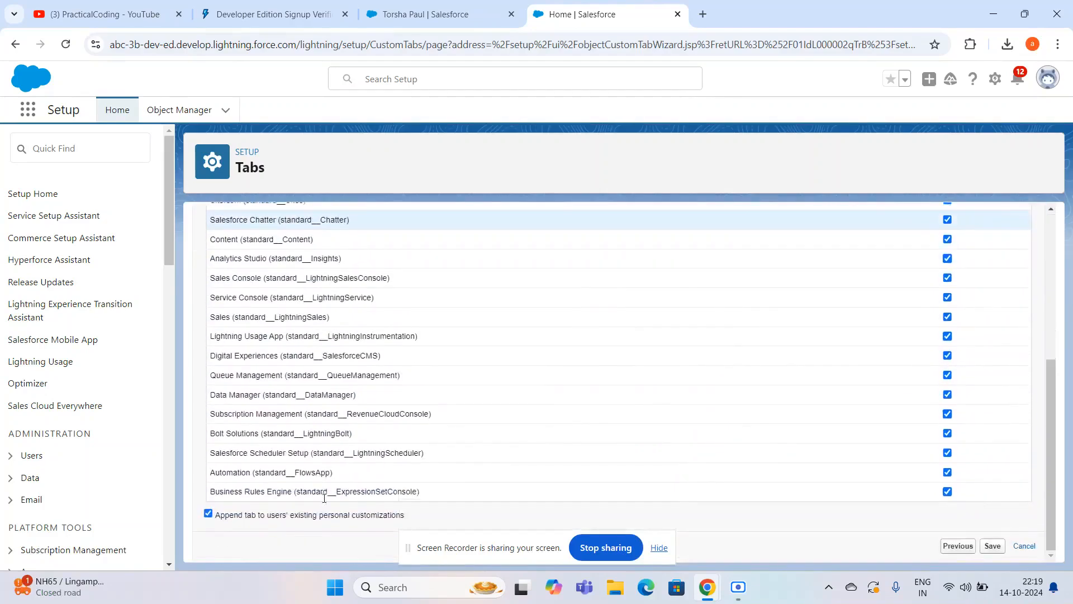
scroll(618, 354, "up", 4)
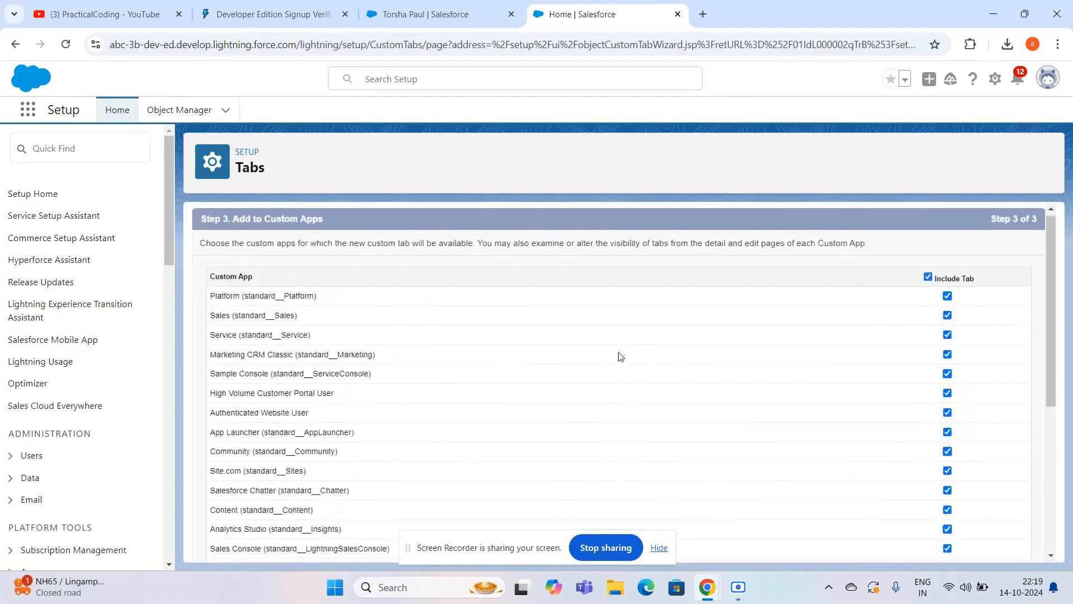
scroll(619, 355, "down", 1)
scroll(619, 355, "down", 3)
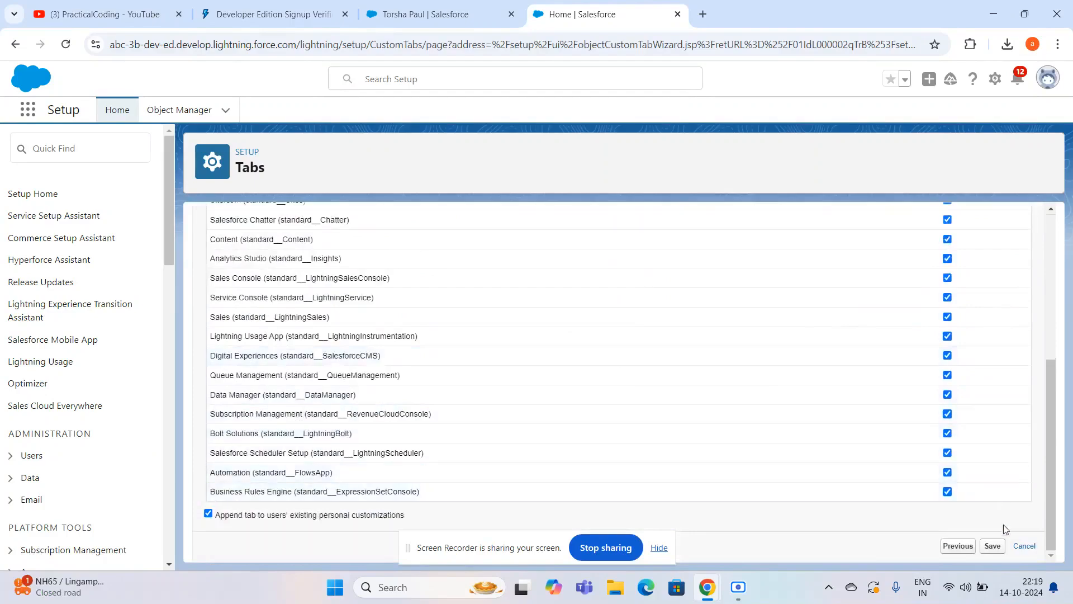
left_click(991, 547)
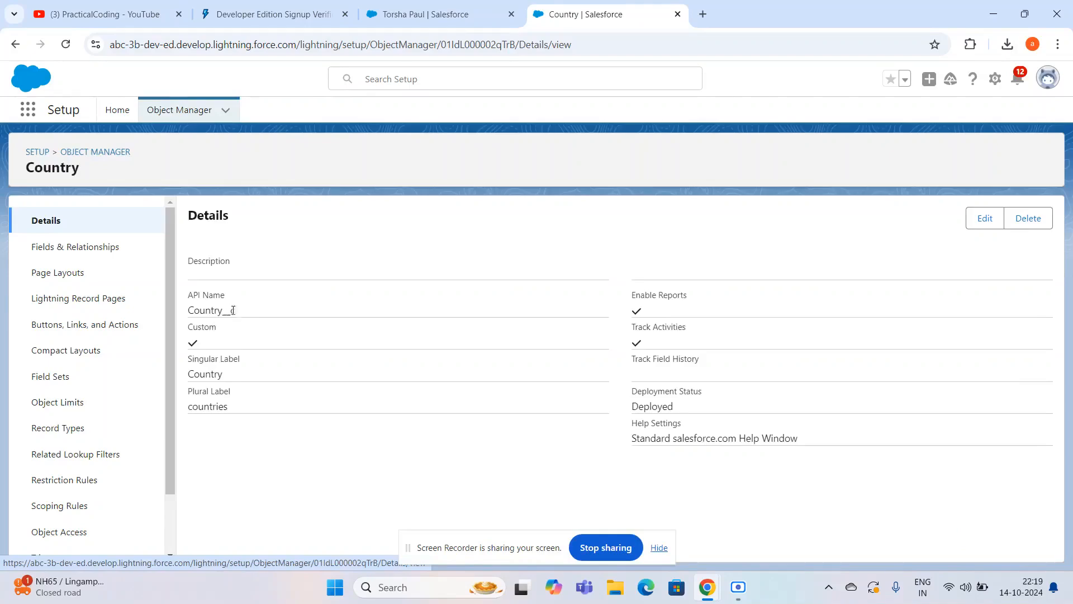
- Examine the names of the Country object's default fields in Fields & Relationships
left_click(99, 248)
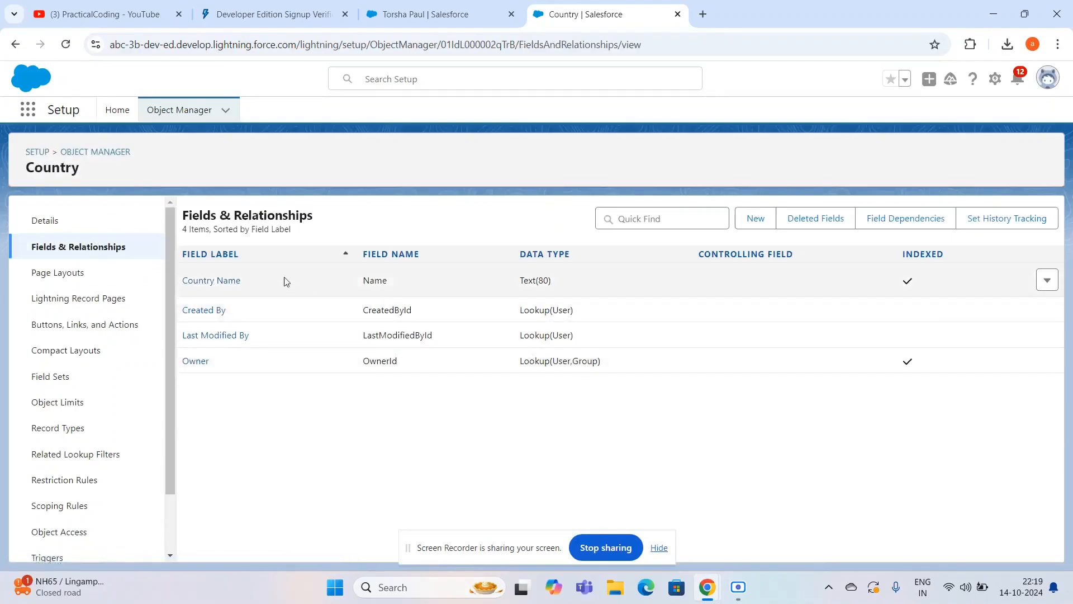
double_click(380, 280)
double_click(383, 312)
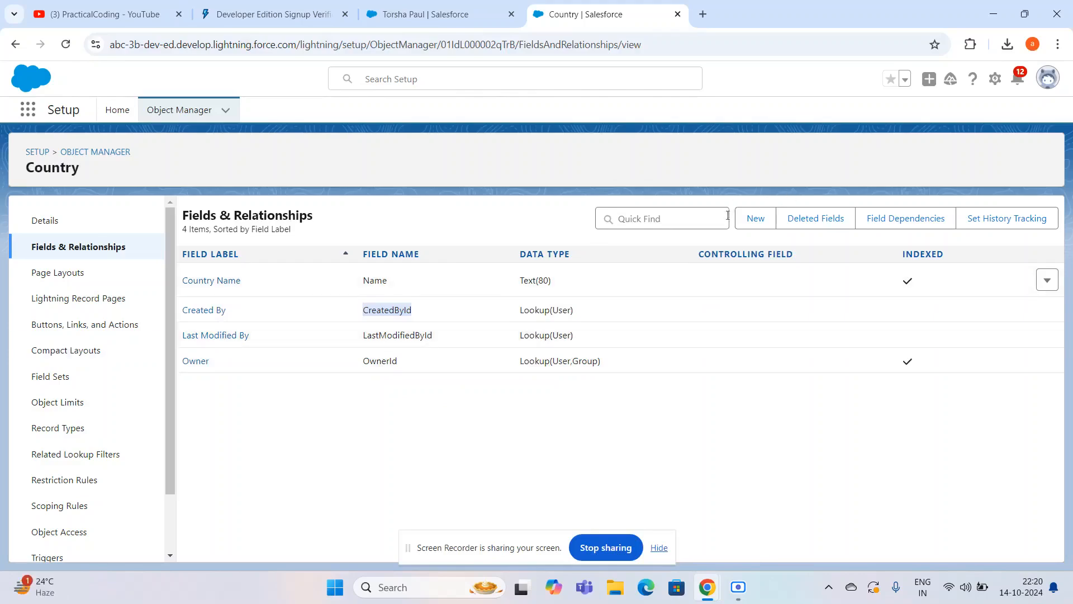
- Start a new custom field on the Country object with the Text data type and continue to its details
left_click(761, 223)
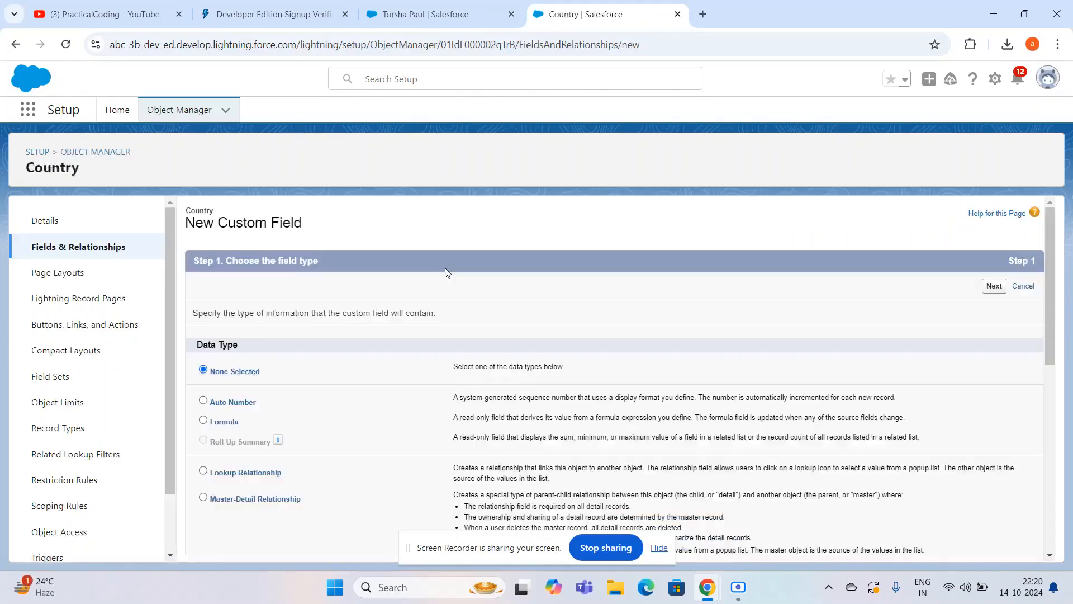
scroll(447, 272, "down", 1)
scroll(447, 273, "down", 2)
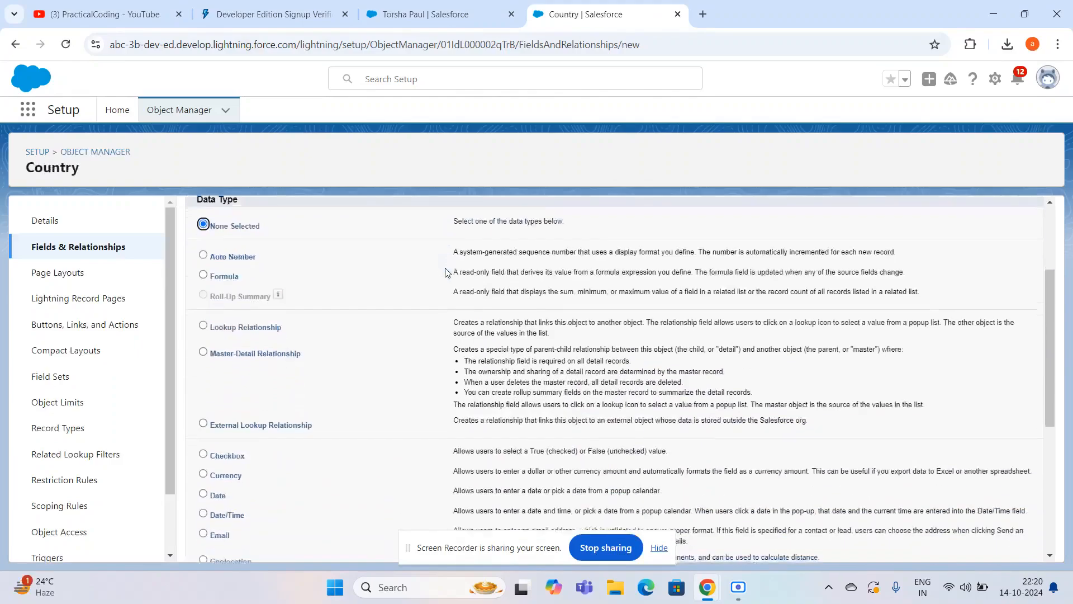
scroll(448, 273, "up", 2)
scroll(447, 273, "down", 2)
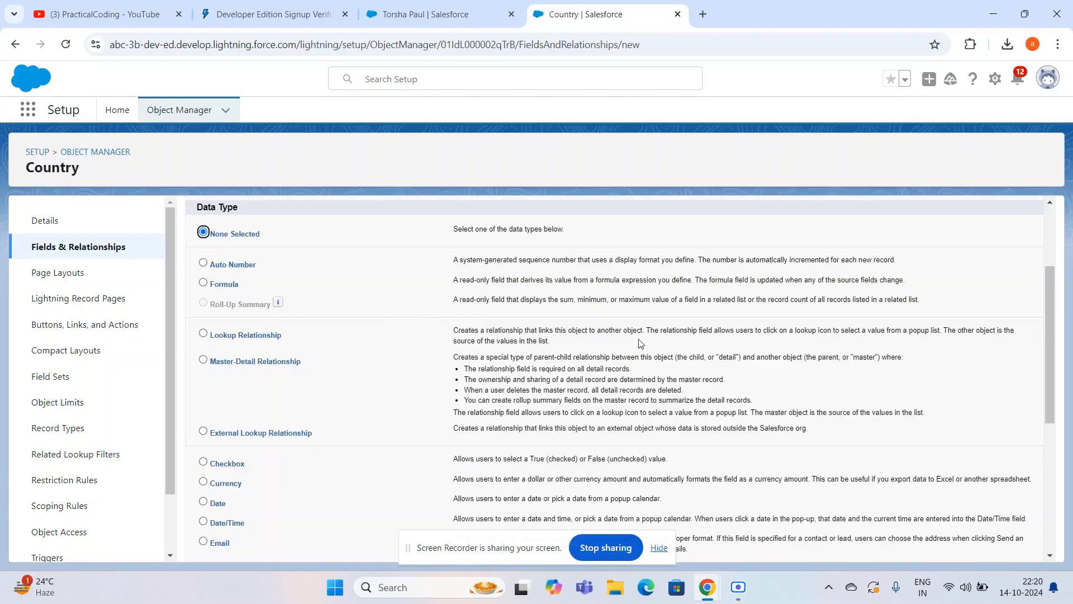
scroll(641, 343, "down", 1)
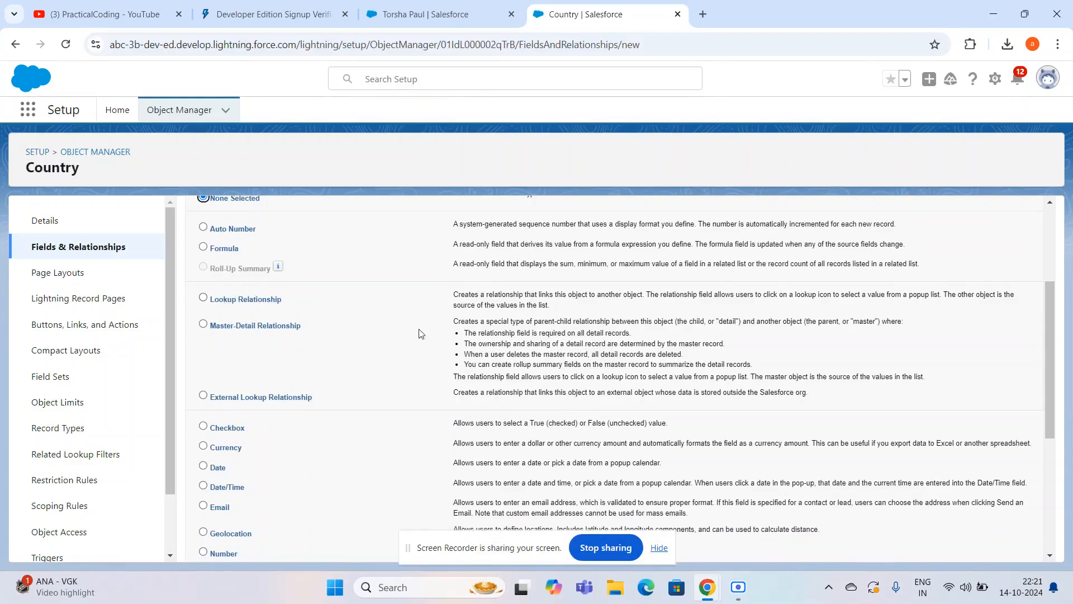
scroll(421, 334, "down", 1)
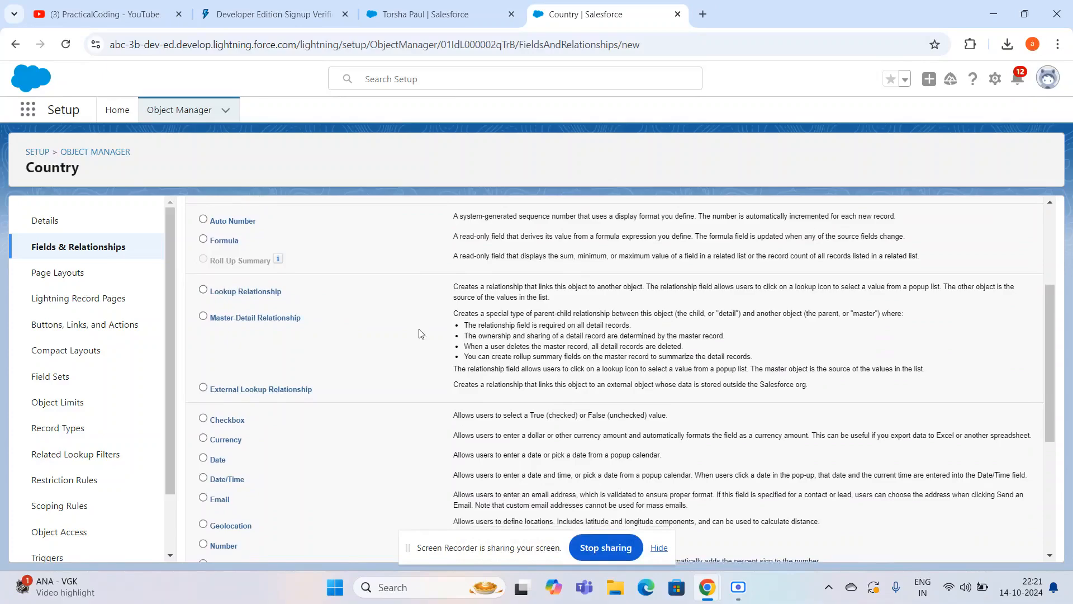
scroll(384, 325, "down", 1)
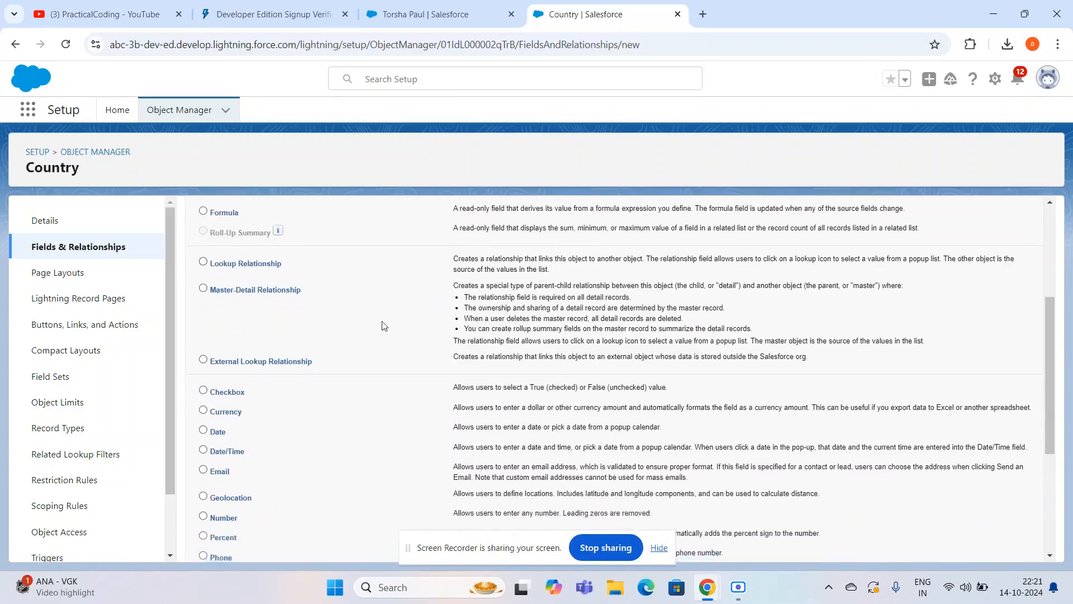
scroll(384, 326, "down", 4)
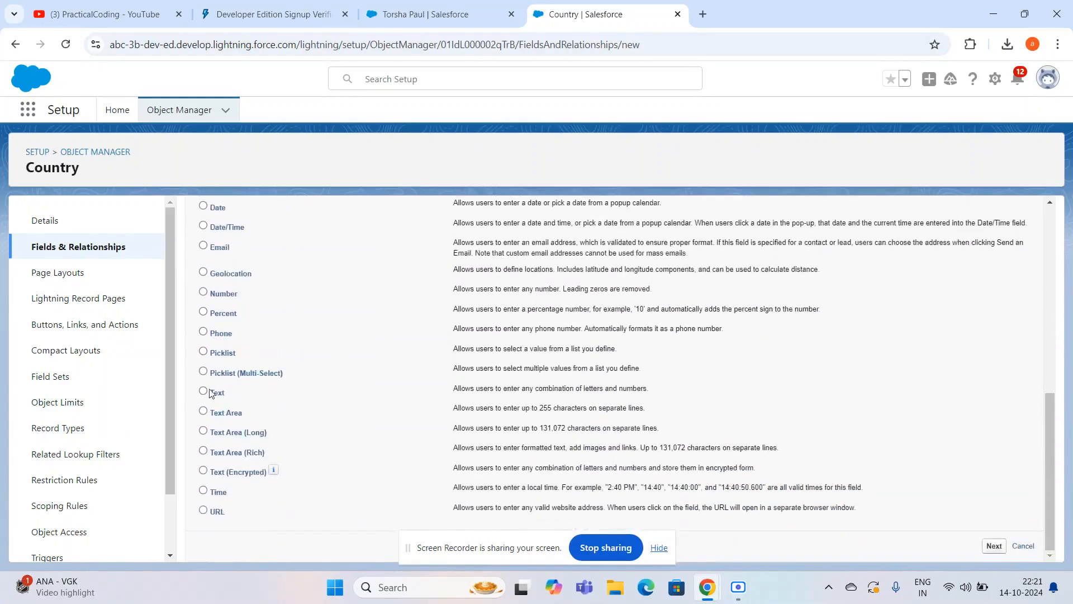
left_click(204, 391)
left_click(995, 547)
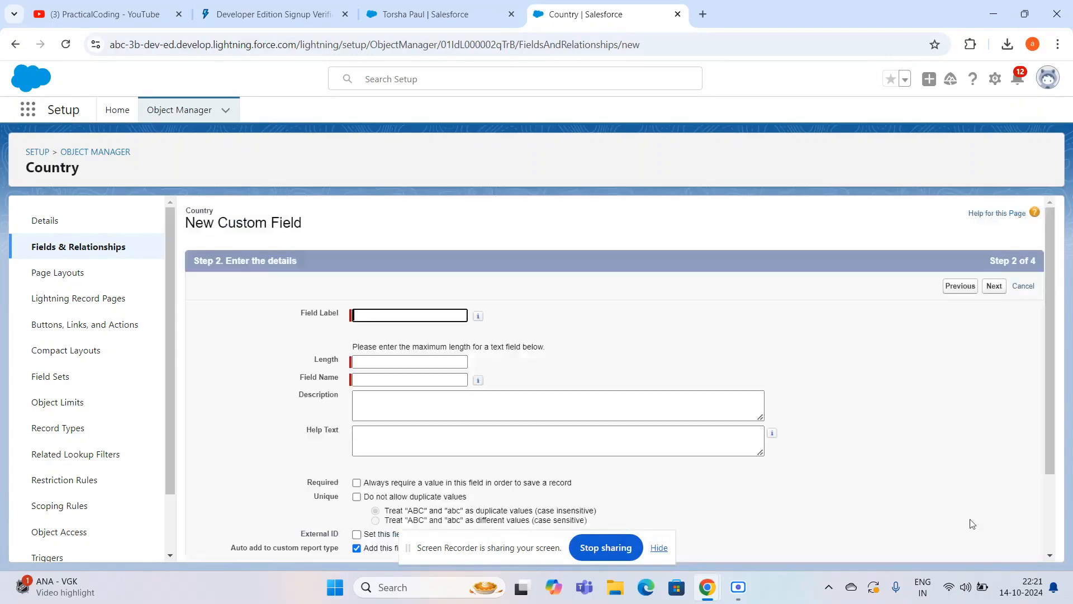
- Label the new custom text field country population
scroll(797, 422, "down", 2)
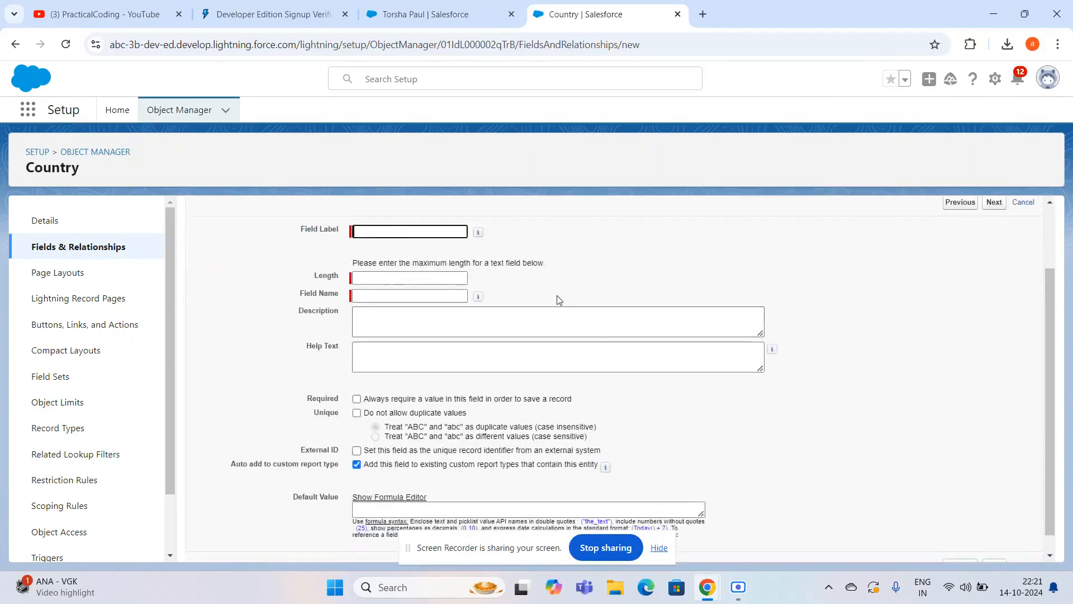
left_click(379, 231)
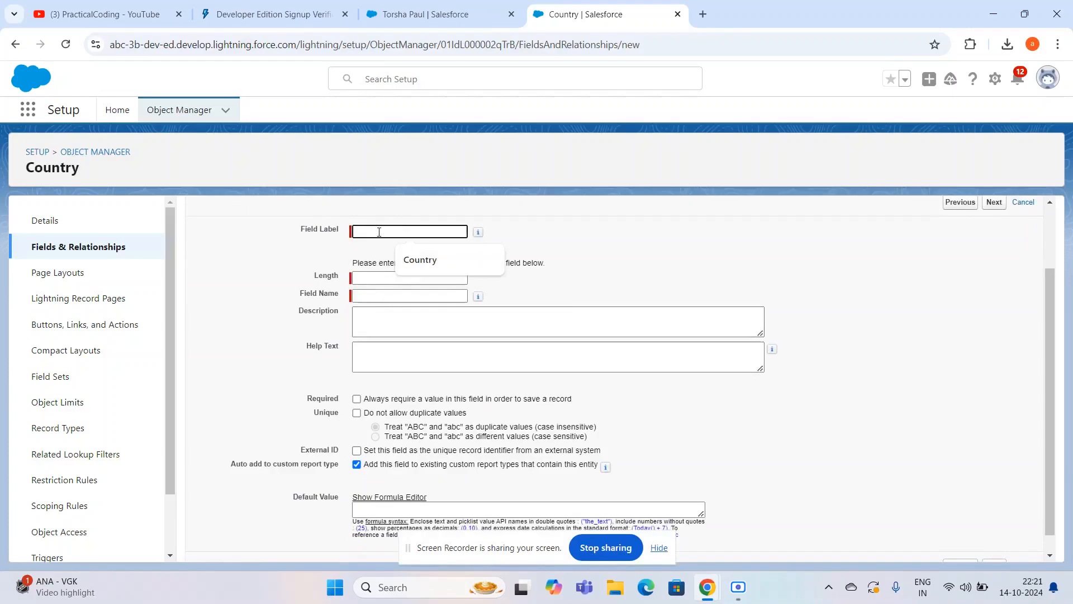
type("Country")
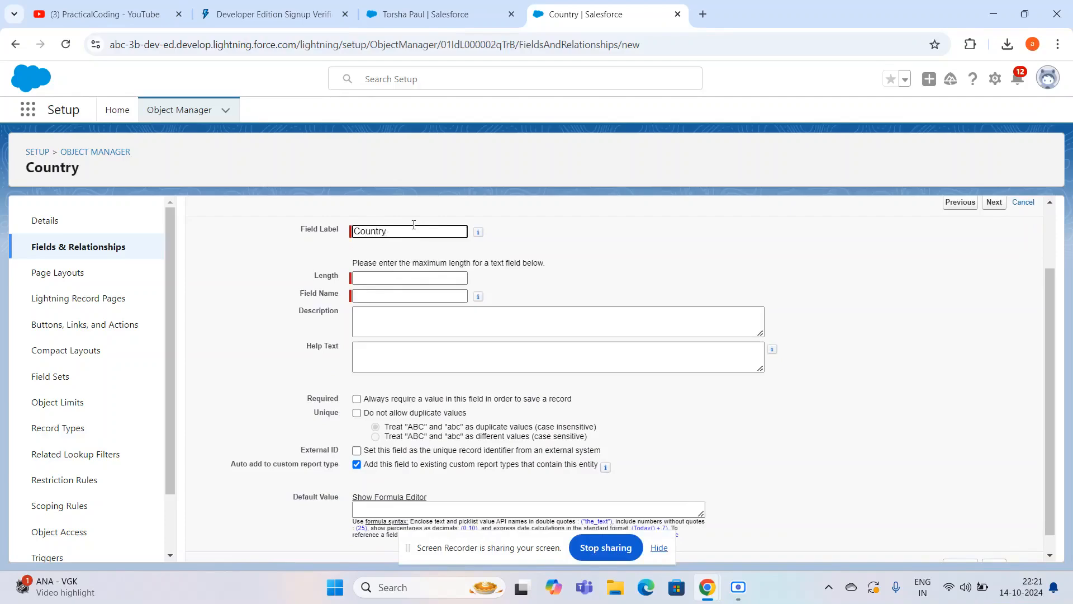
key("BackSpace")
key("BackSpace")
key("BackSpace")
key("BackSpace")
key("BackSpace")
key("BackSpace")
key("BackSpace")
key("BackSpace")
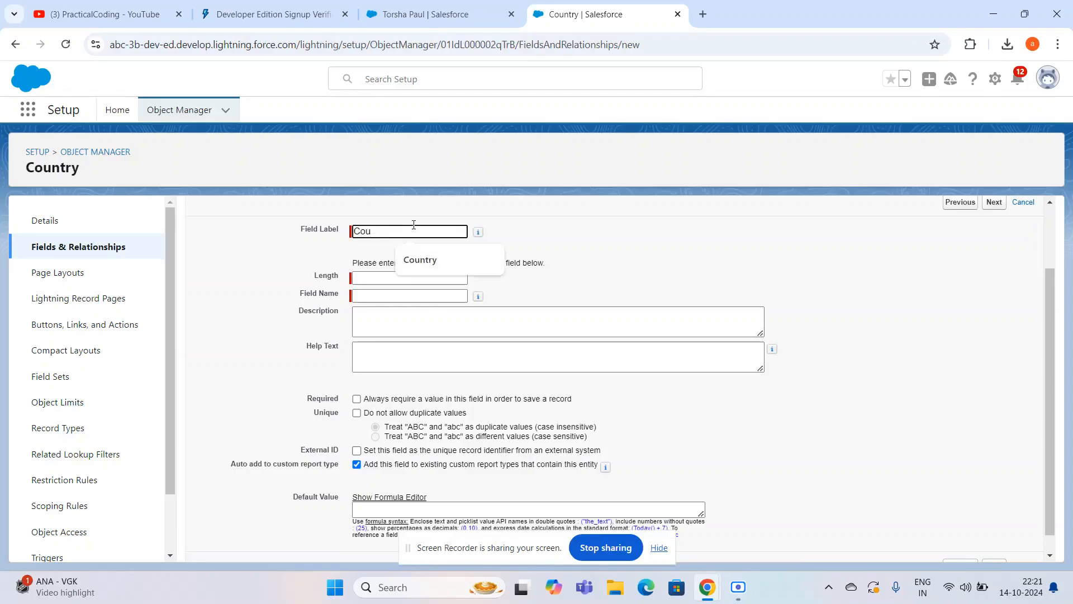
type("country popu")
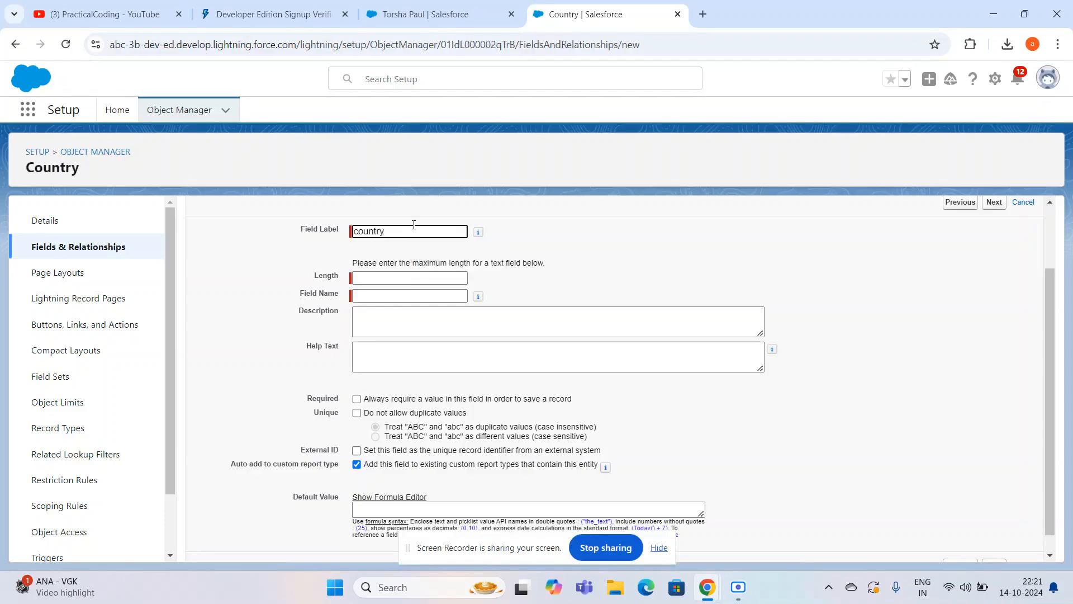
type("lation")
- Set the text field's maximum length to 250
left_click(396, 277)
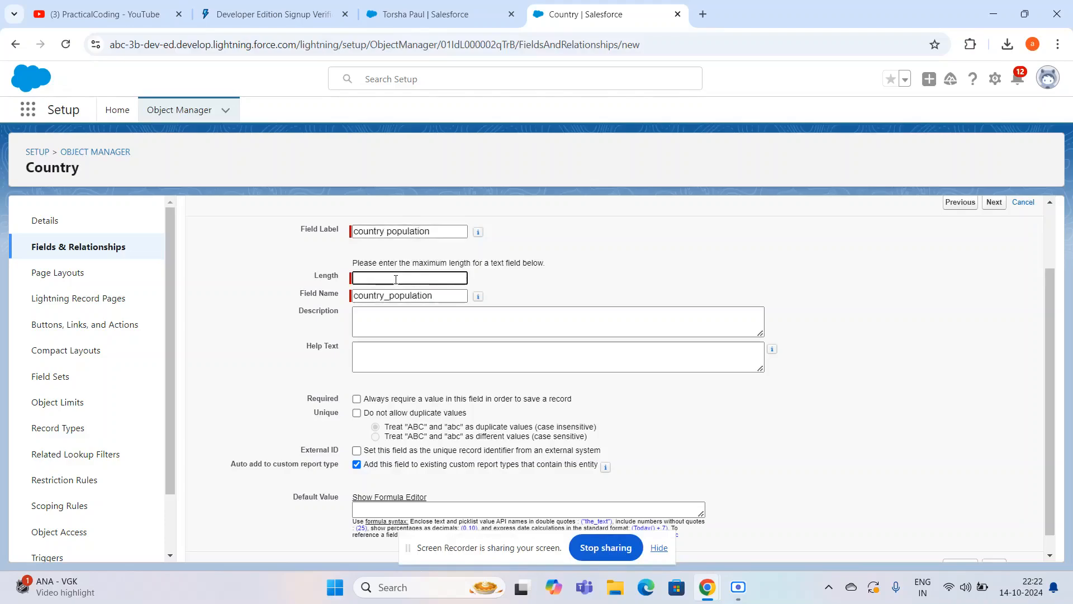
type("250")
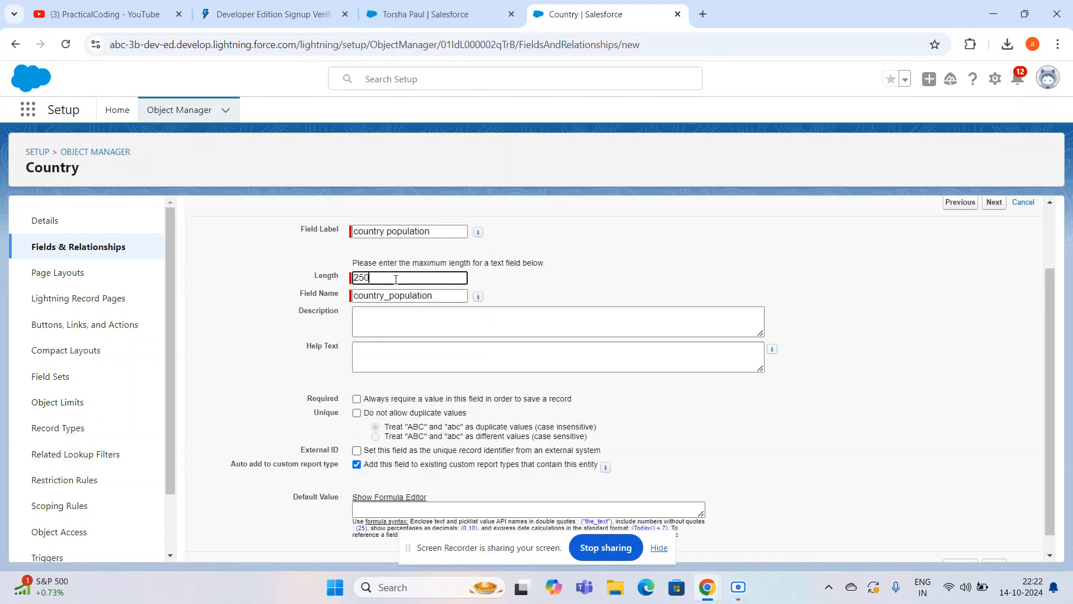
scroll(396, 280, "down", 1)
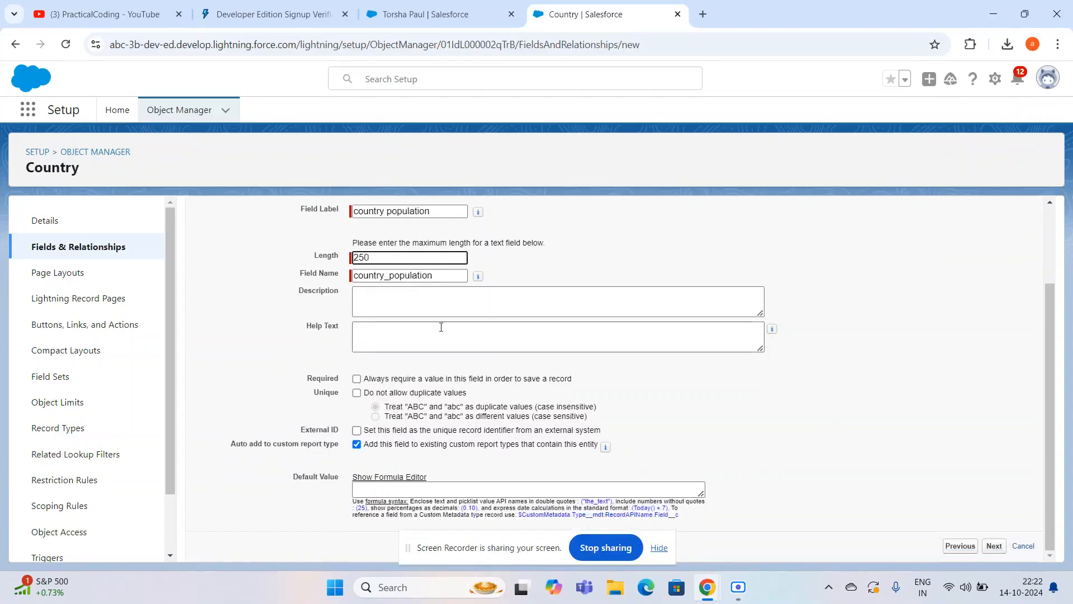
- Change the field label to country capital
left_click(441, 206)
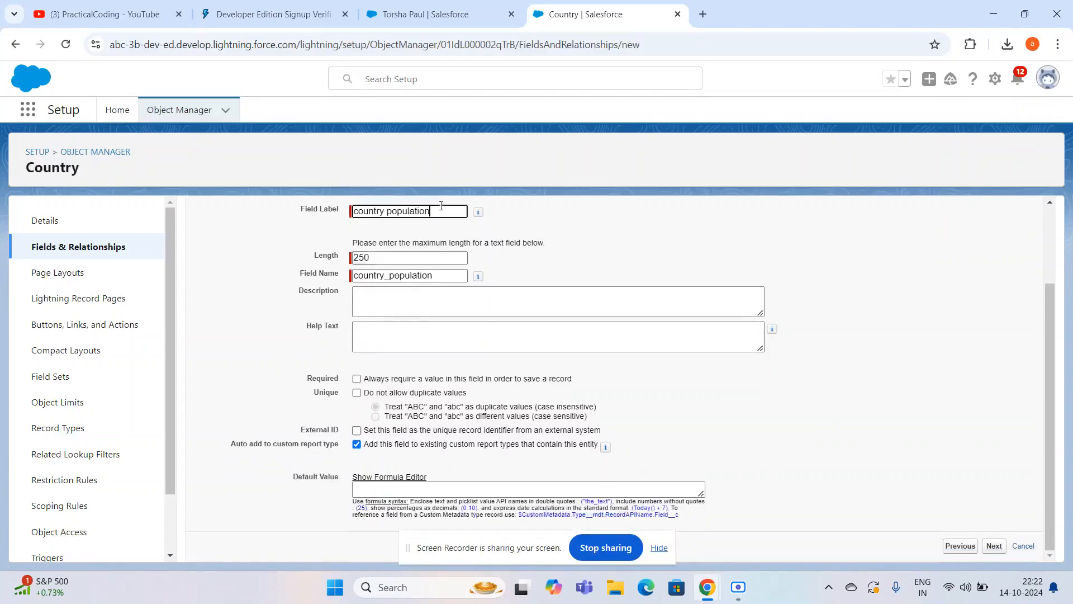
key("BackSpace")
key("BackSpace")
key("BackSpace")
key("BackSpace")
key("BackSpace")
key("BackSpace")
key("BackSpace")
key("BackSpace")
key("BackSpace")
type("se")
key("BackSpace")
key("BackSpace")
type("residen")
type("t")
key("BackSpace")
key("BackSpace")
key("BackSpace")
key("BackSpace")
key("BackSpace")
key("BackSpace")
key("BackSpace")
key("BackSpace")
key("BackSpace")
key("BackSpace")
type("capital")
- Clear the old Field Name so that it can be regenerated from the label
left_click(397, 257)
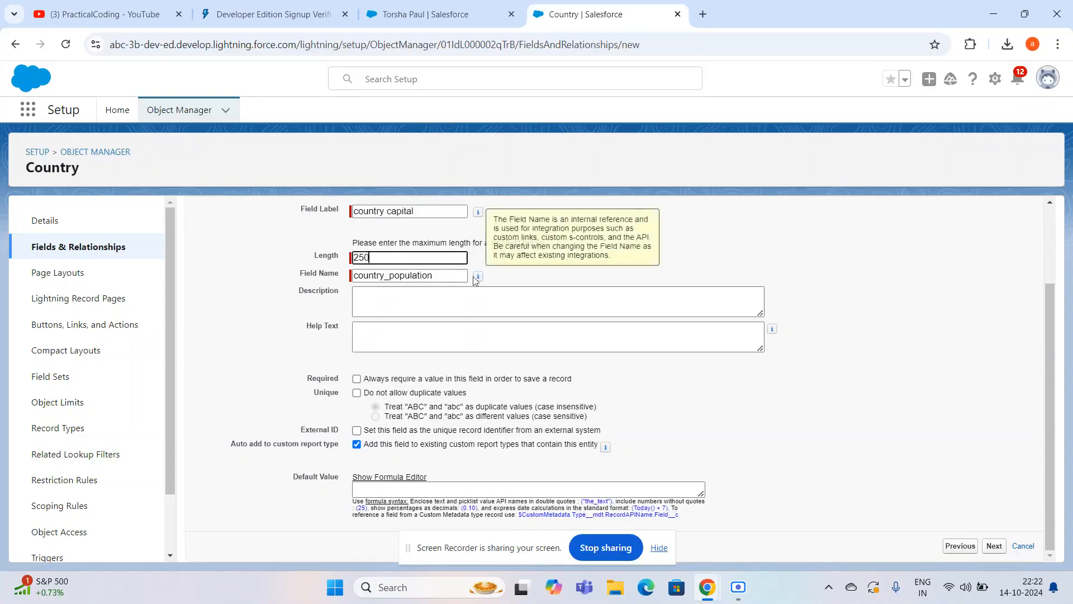
left_click(448, 276)
key("BackSpace")
key("BackSpace")
key("BackSpace")
key("BackSpace")
key("BackSpace")
key("BackSpace")
key("BackSpace")
key("BackSpace")
key("BackSpace")
key("BackSpace")
key("BackSpace")
key("BackSpace")
key("BackSpace")
key("BackSpace")
key("BackSpace")
key("BackSpace")
key("BackSpace")
key("BackSpace")
left_click(367, 255)
left_click(389, 267)
left_click(387, 274)
- Re-enter the field label as Country Capital and let the Field Name fill in from it
left_click(421, 211)
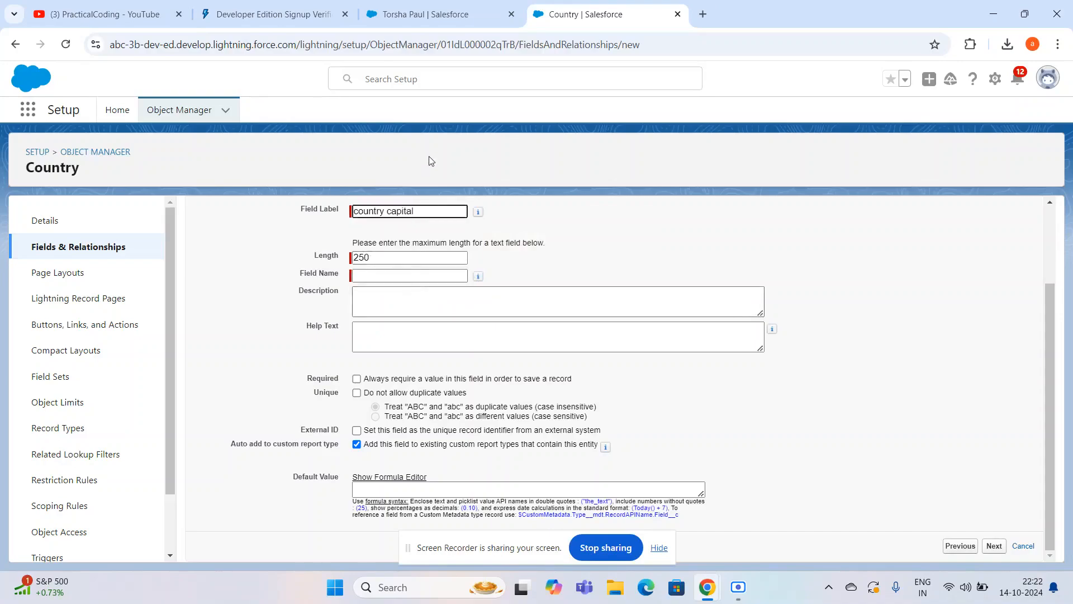
key("ctrl+a")
key("BackSpace")
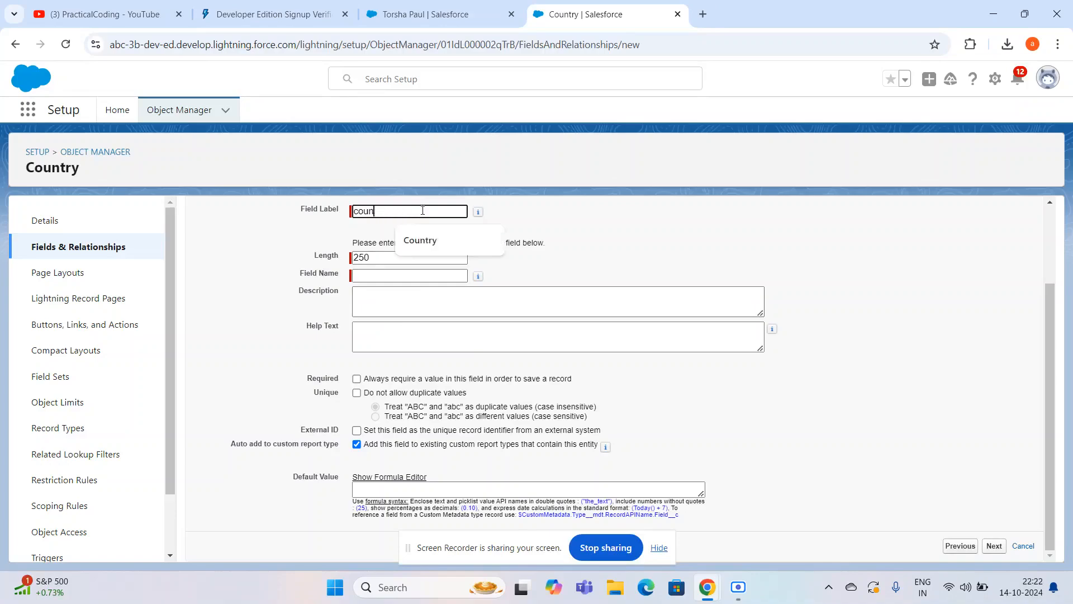
type("Country C")
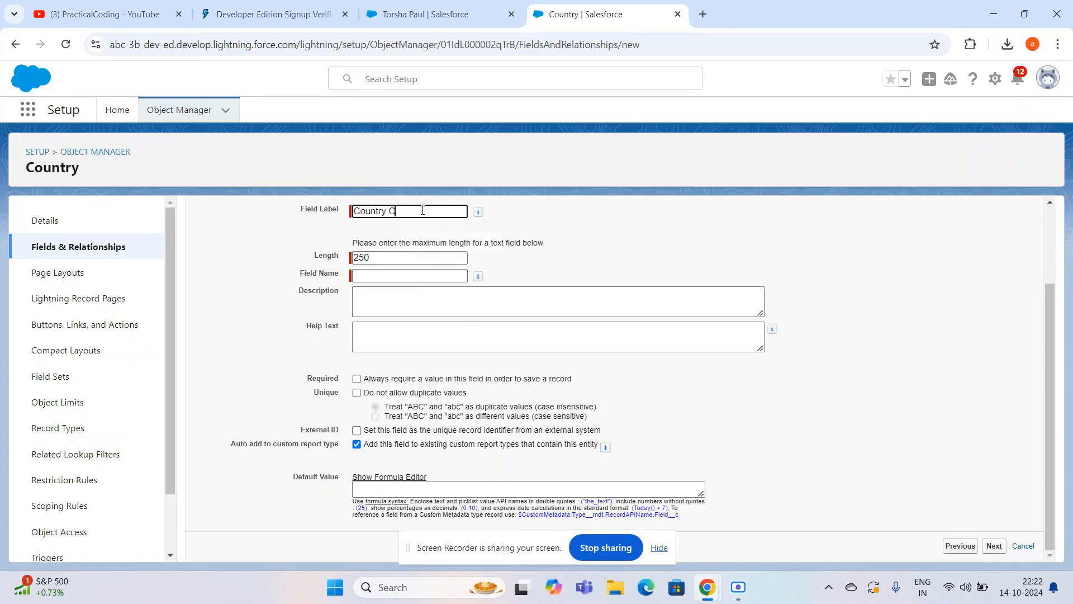
type("apital")
left_click(406, 261)
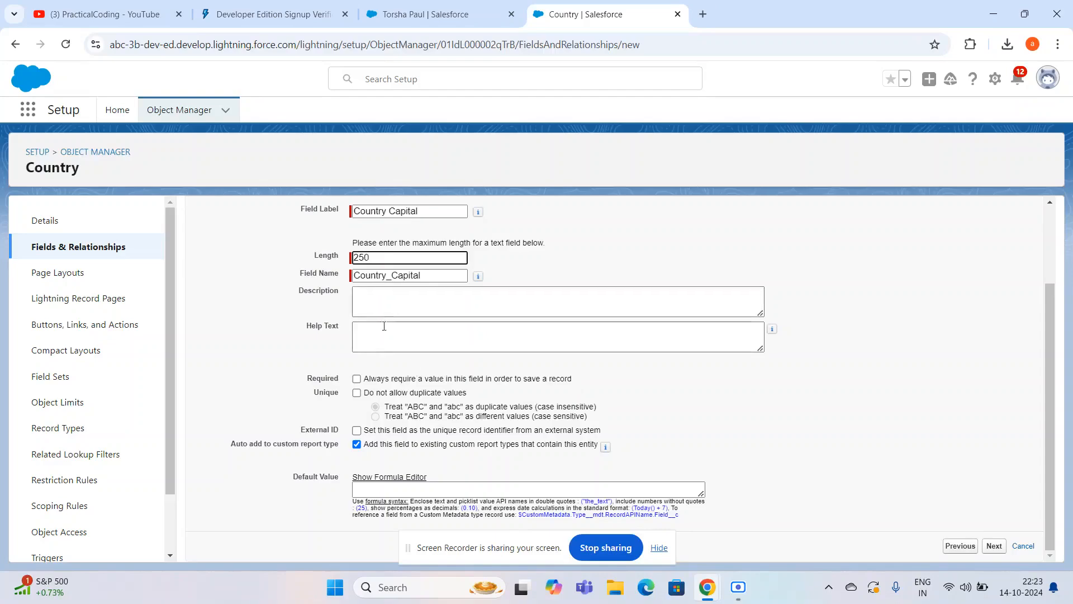
- Switch the Required option on and back off, and continue to the field-level security settings
left_click(357, 379)
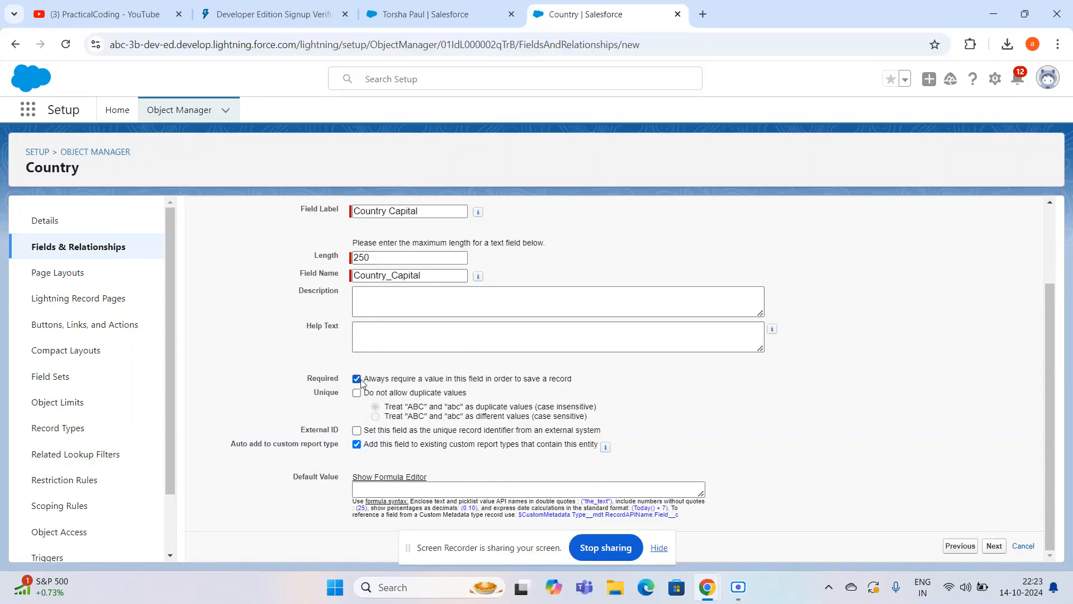
left_click(361, 380)
left_click(1003, 550)
- Remove the field's visibility for the Custom: Support Profile and Custom: Marketing Profile
scroll(810, 494, "down", 2)
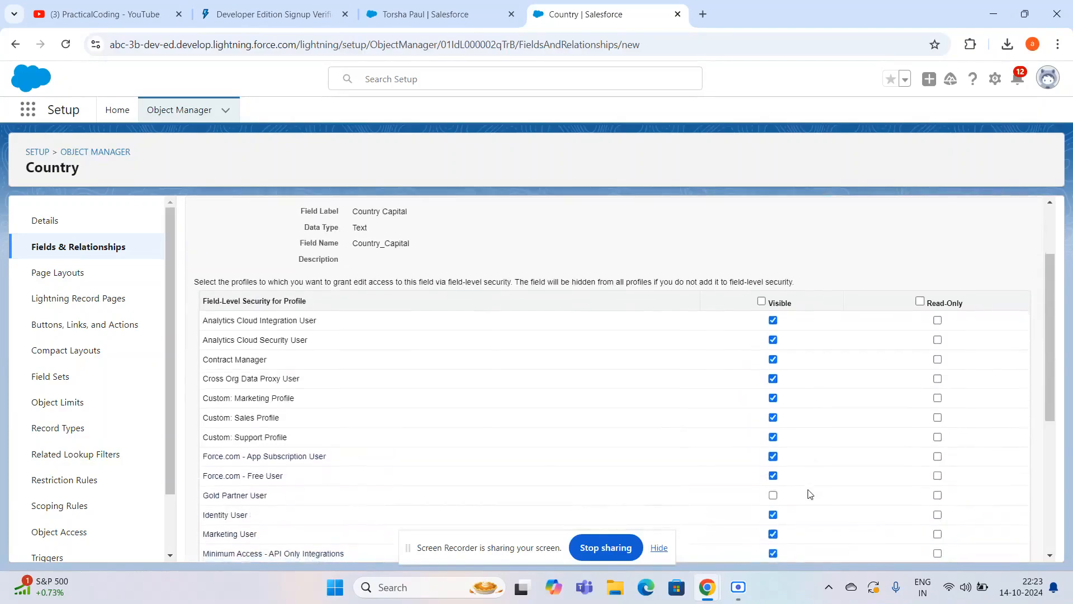
scroll(566, 413, "down", 1)
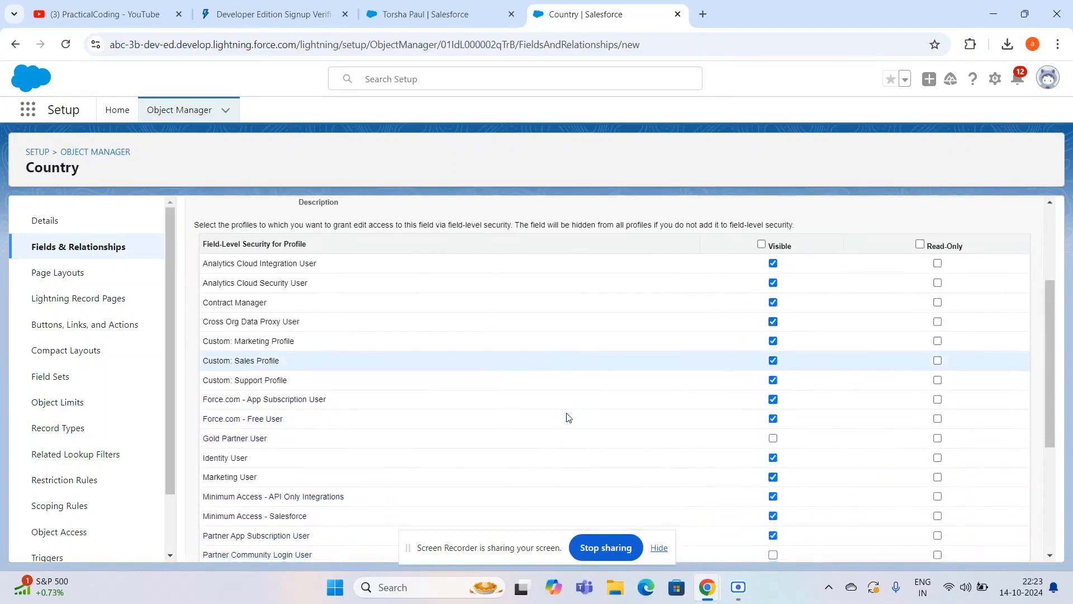
scroll(306, 494, "down", 4)
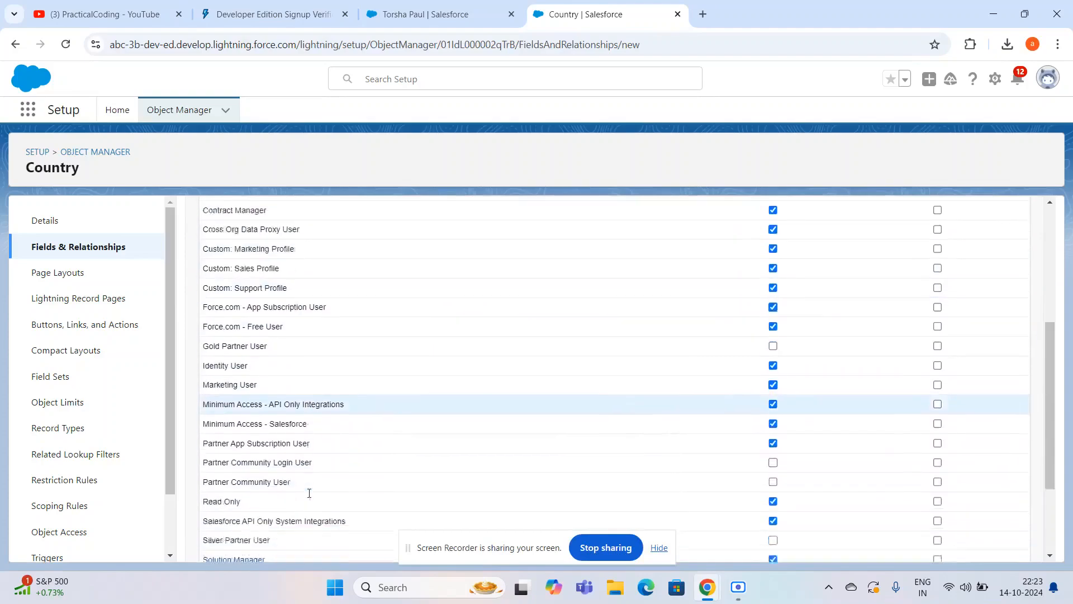
scroll(309, 493, "up", 6)
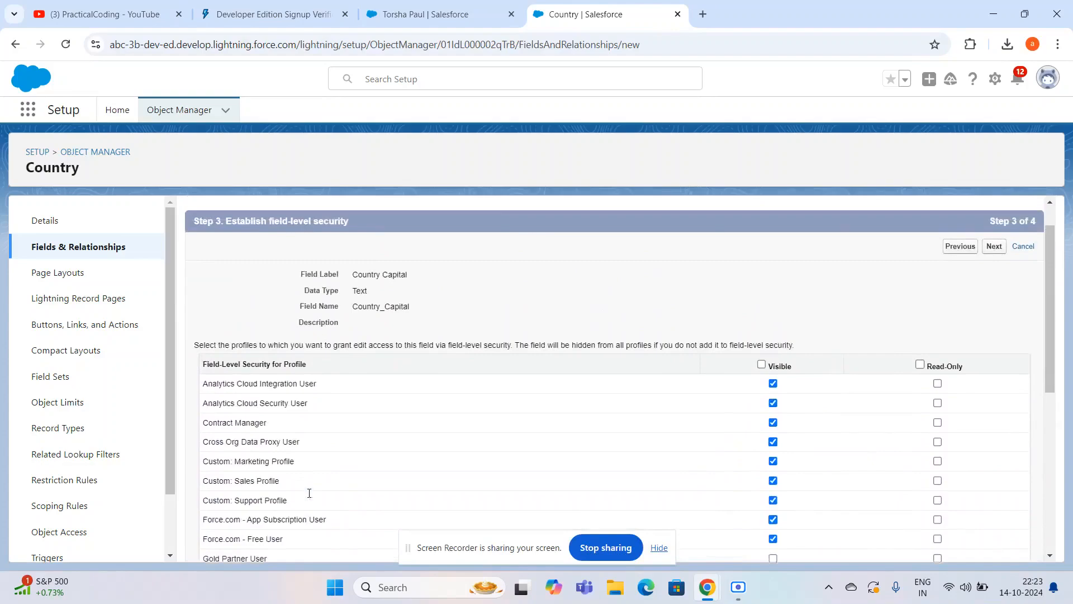
scroll(309, 493, "down", 4)
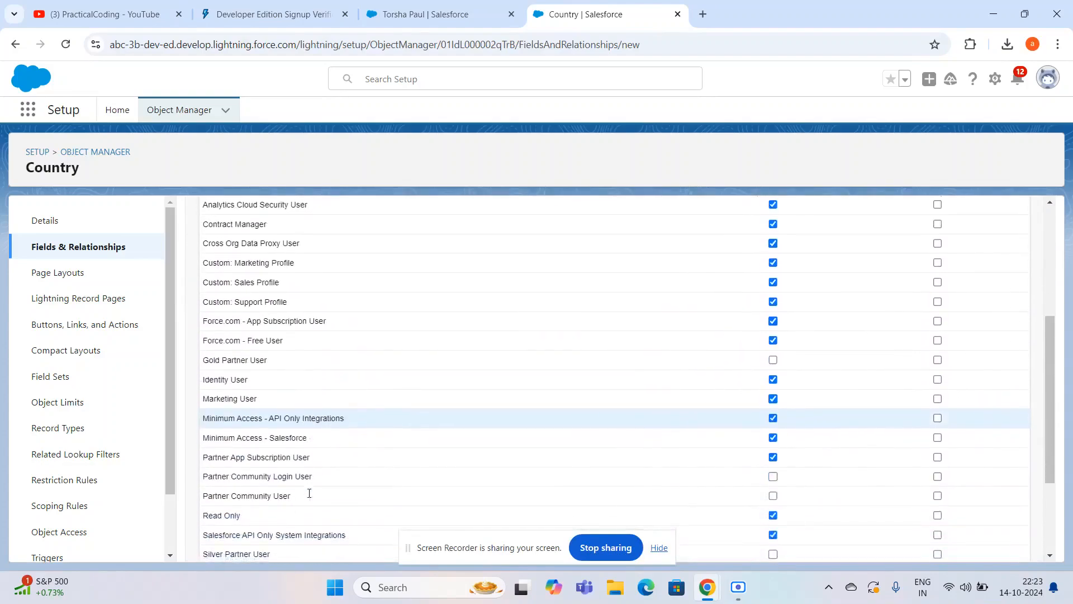
left_click(773, 302)
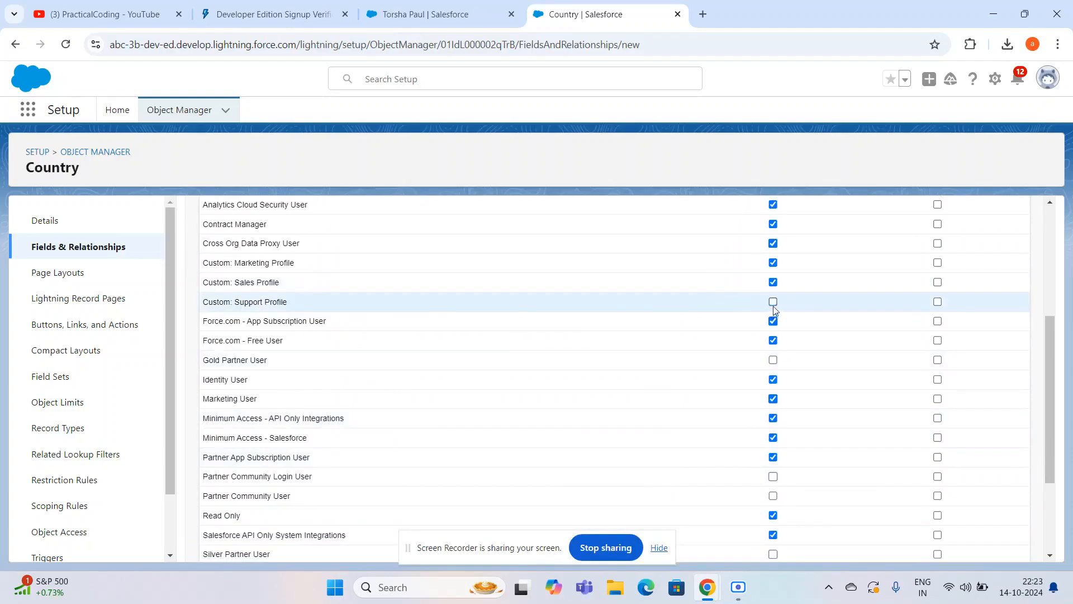
left_click(772, 262)
scroll(814, 275, "up", 4)
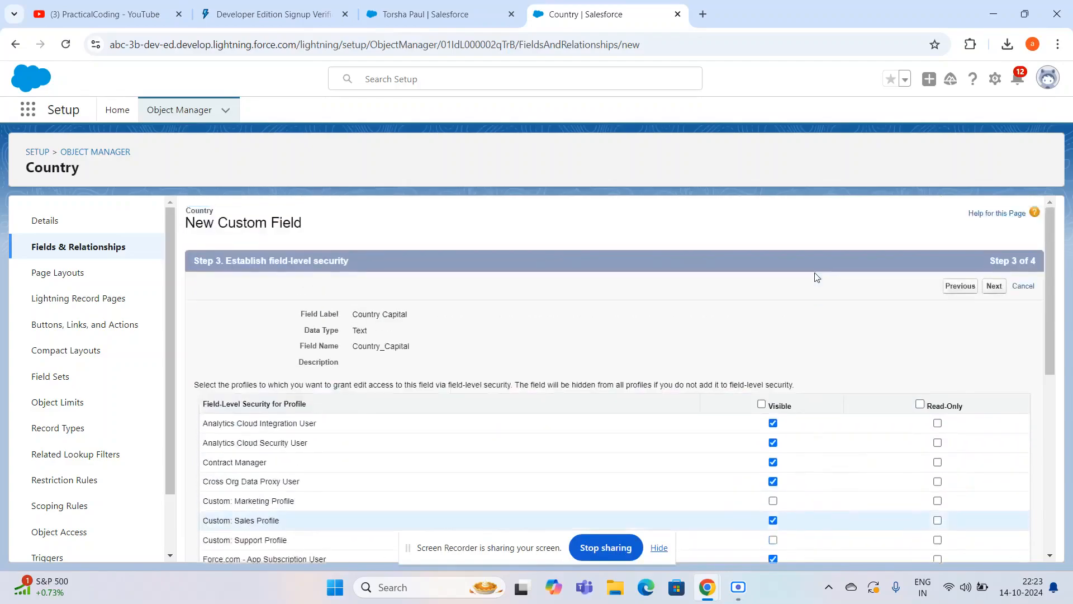
- Continue to the page layouts and save the Country Capital field with Country Layout included
scroll(814, 276, "down", 7)
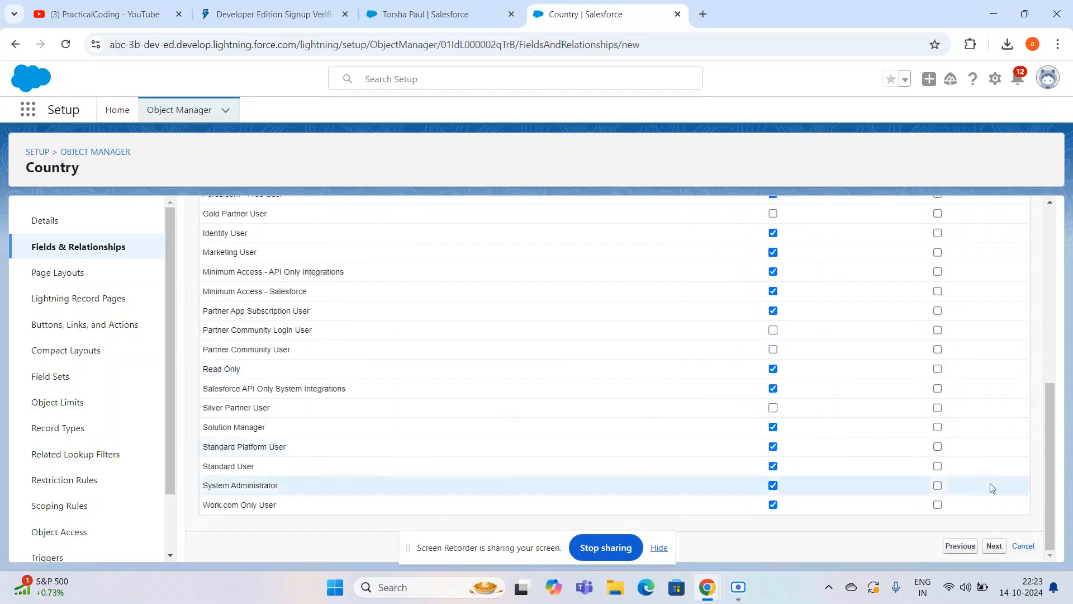
left_click(993, 546)
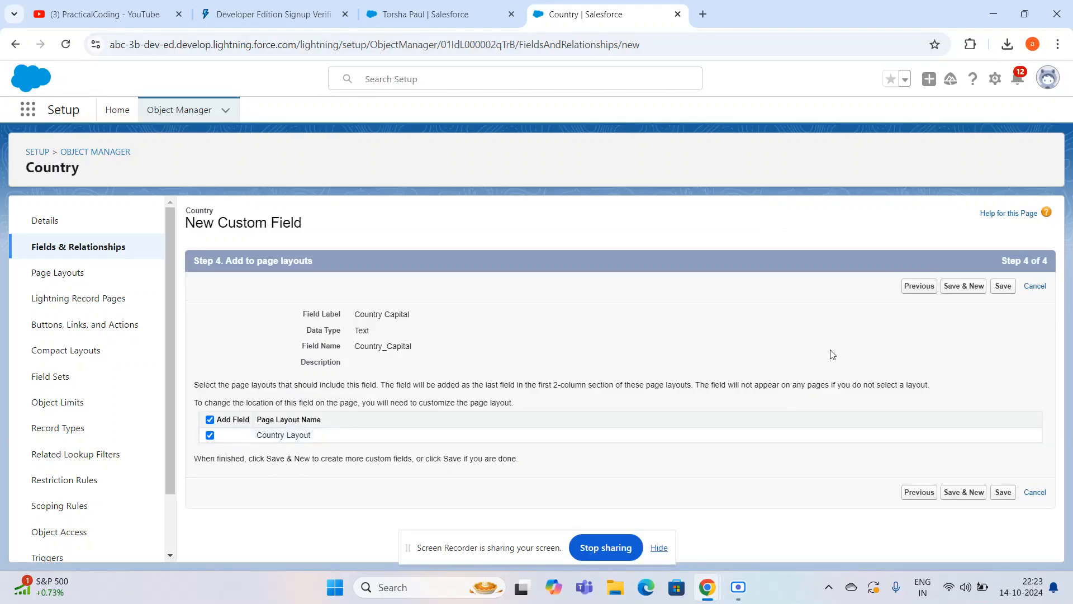
left_click(1003, 493)
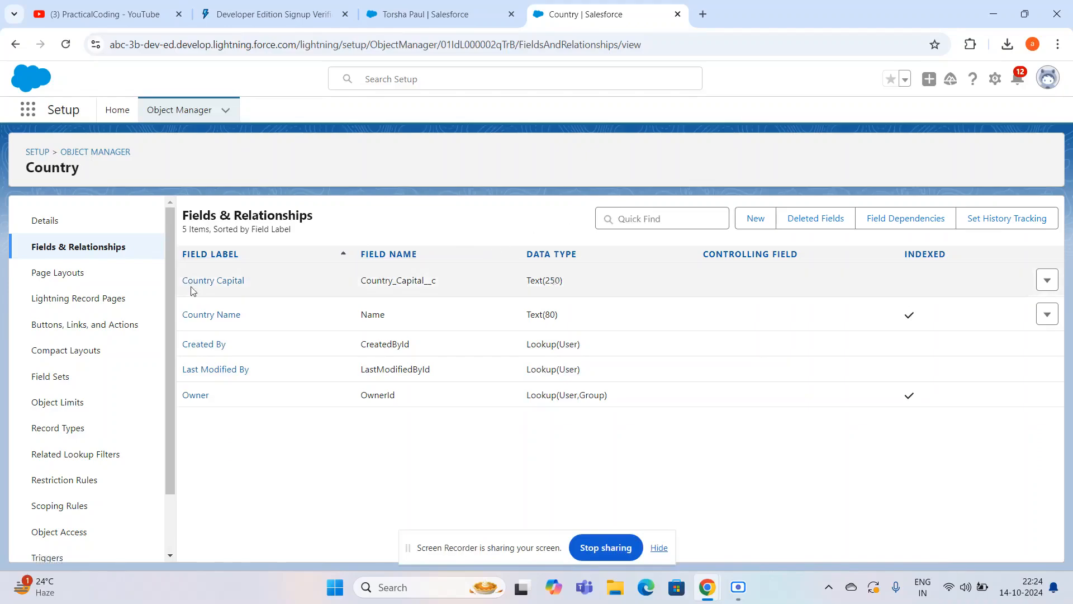
- Open the Country Layout from the Country object's page layouts
scroll(56, 436, "down", 1)
scroll(60, 439, "up", 1)
left_click(53, 278)
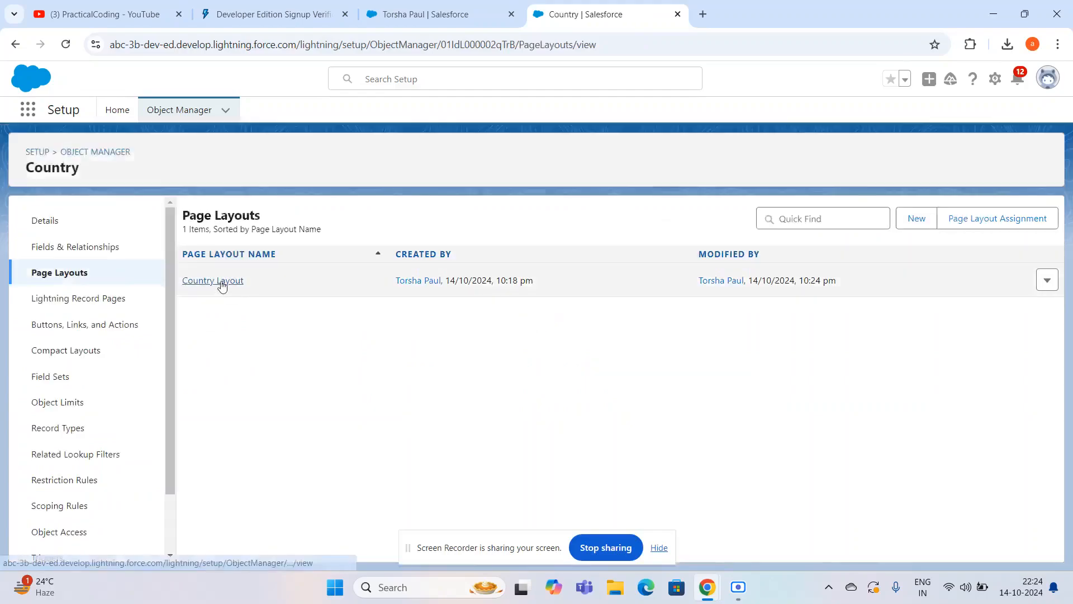
left_click(222, 285)
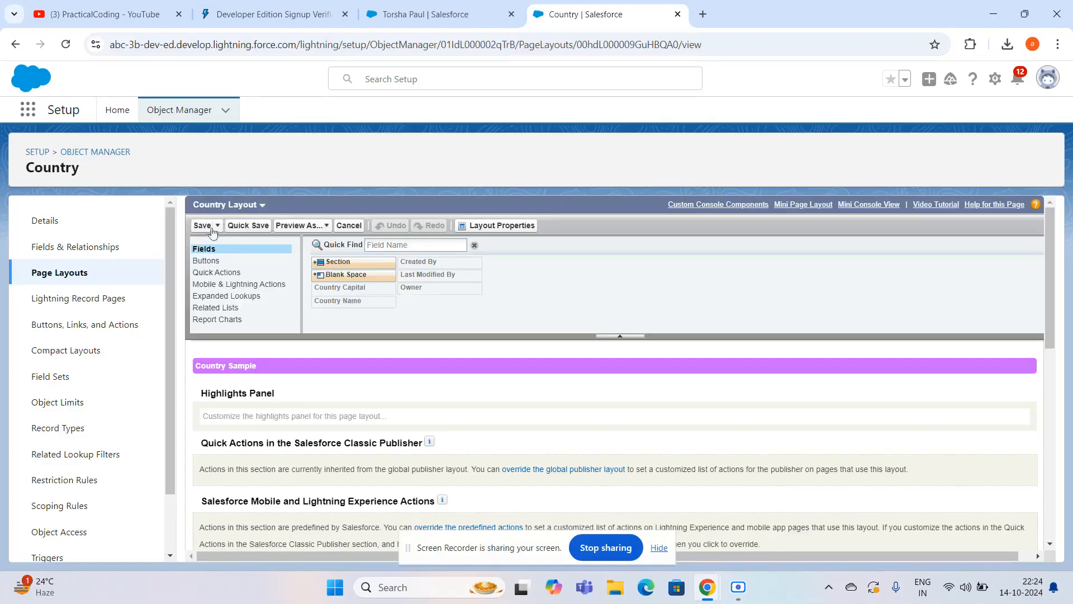
- Examine the fields, detail sections and related lists in the Country Layout
left_click_drag(377, 385, 397, 250)
scroll(397, 249, "down", 1)
left_click(531, 310)
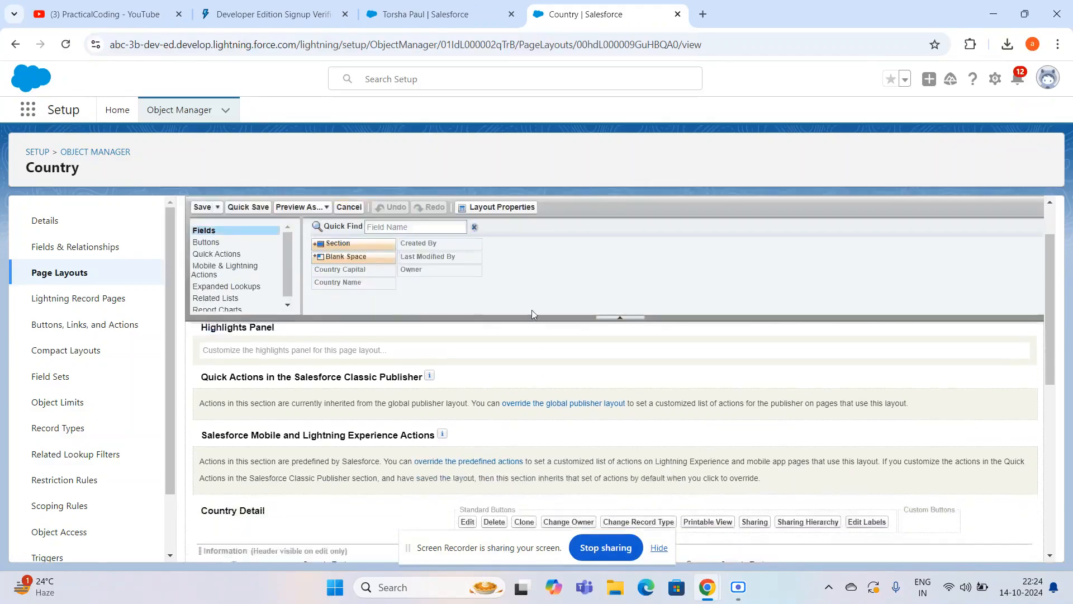
scroll(532, 310, "down", 4)
scroll(446, 462, "down", 3)
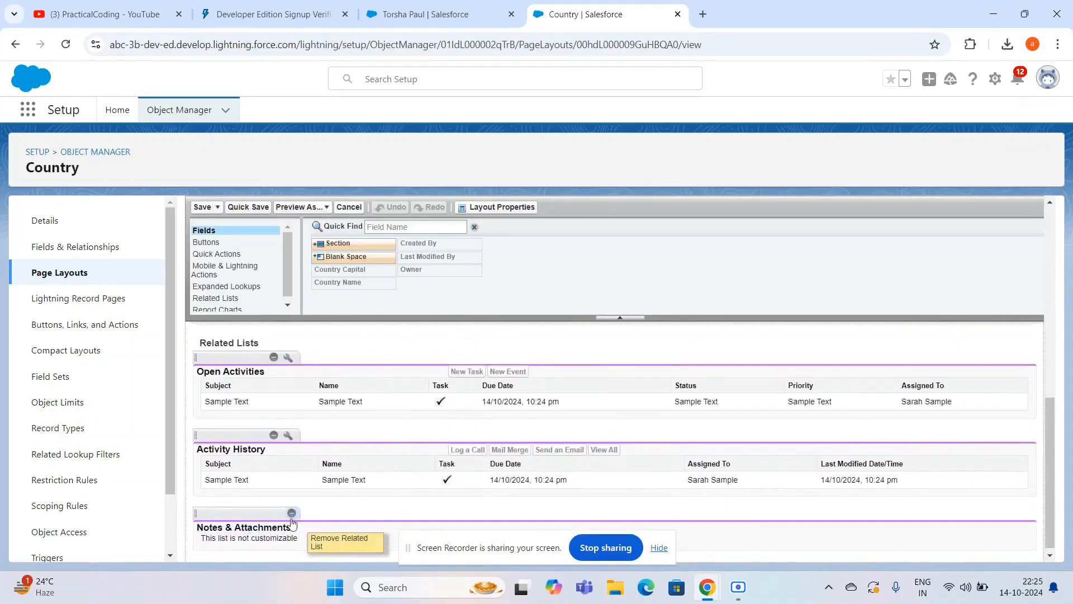
scroll(282, 380, "up", 1)
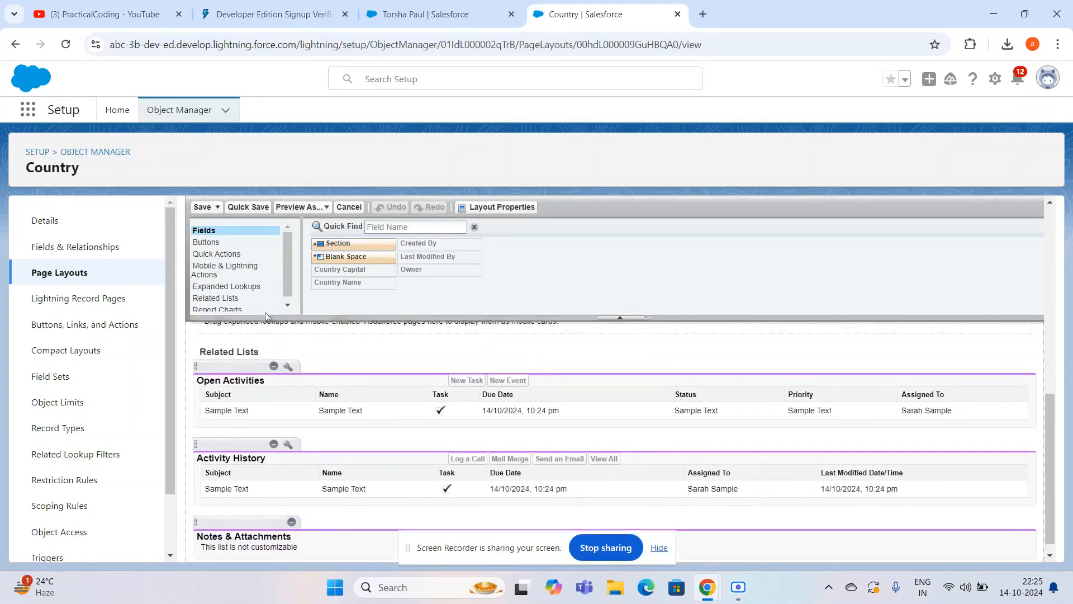
- Examine the buttons and quick actions available for the Country Layout
left_click(233, 245)
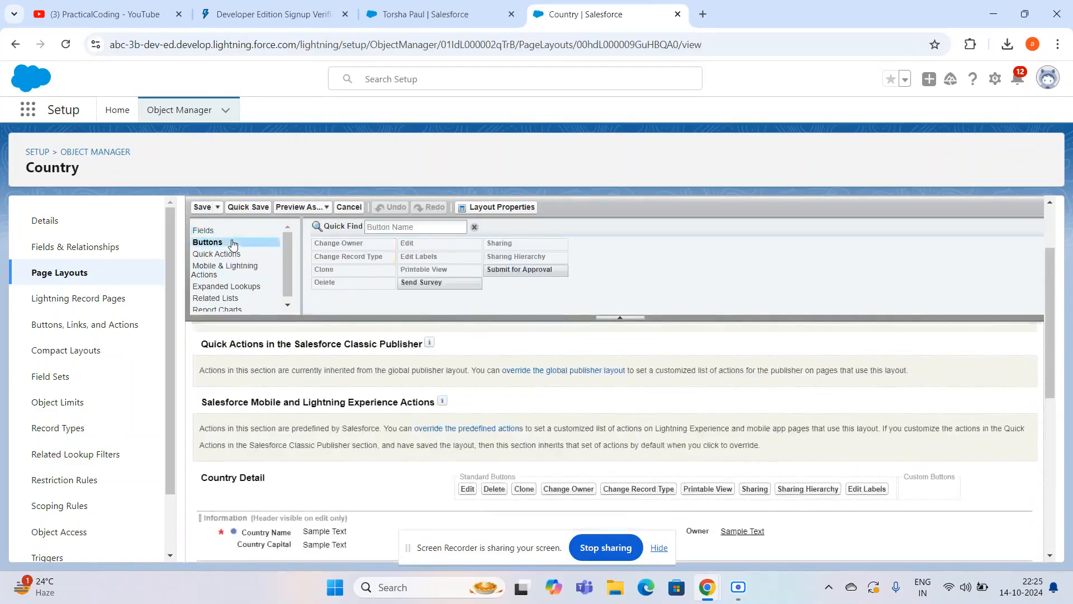
scroll(335, 389, "down", 2)
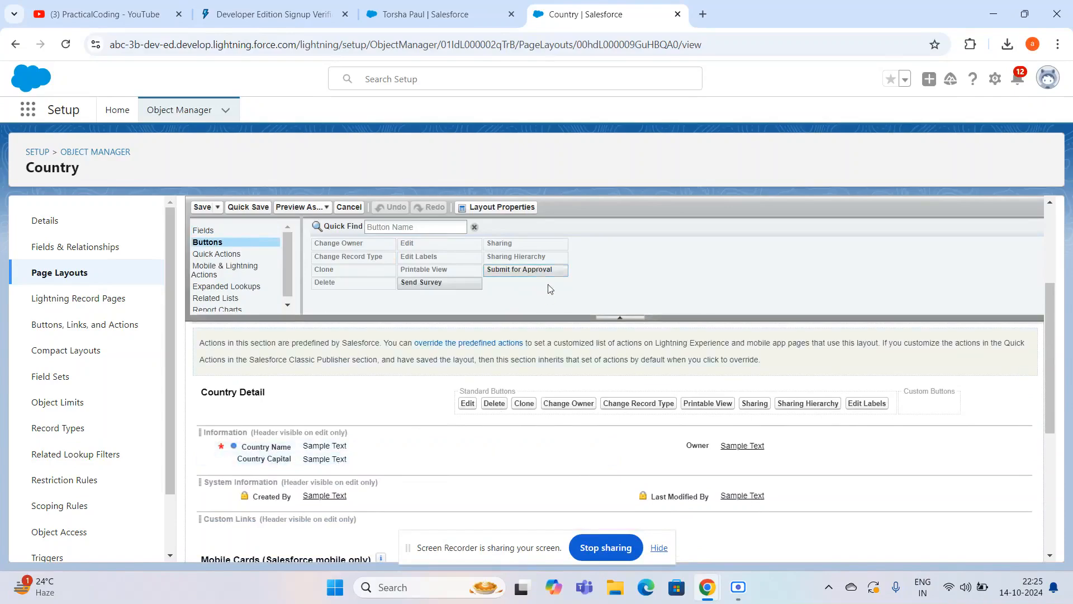
left_click_drag(545, 269, 505, 260)
left_click_drag(435, 282, 398, 261)
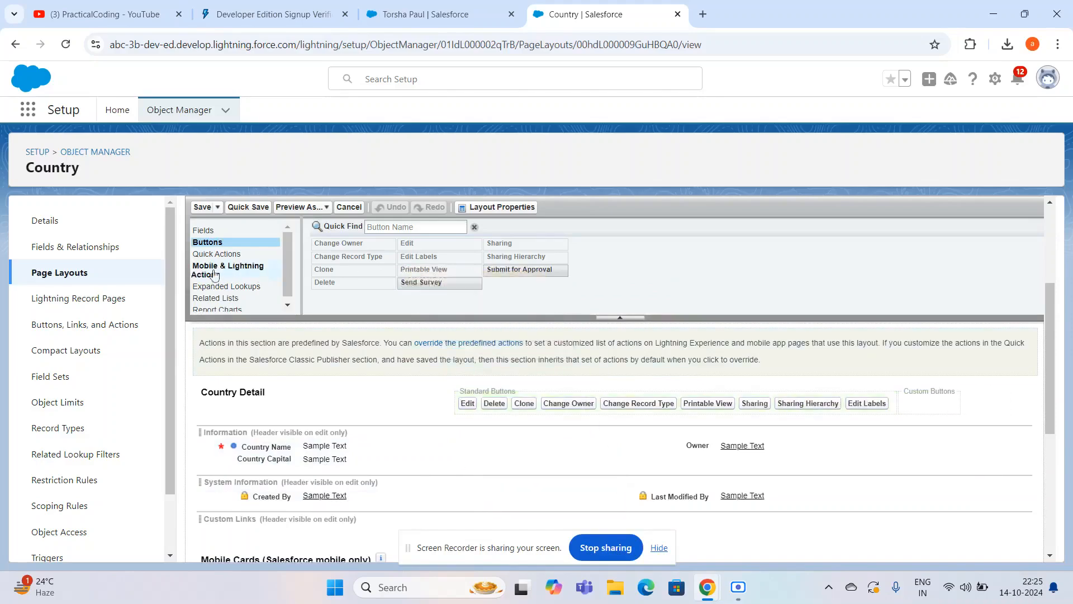
left_click(205, 254)
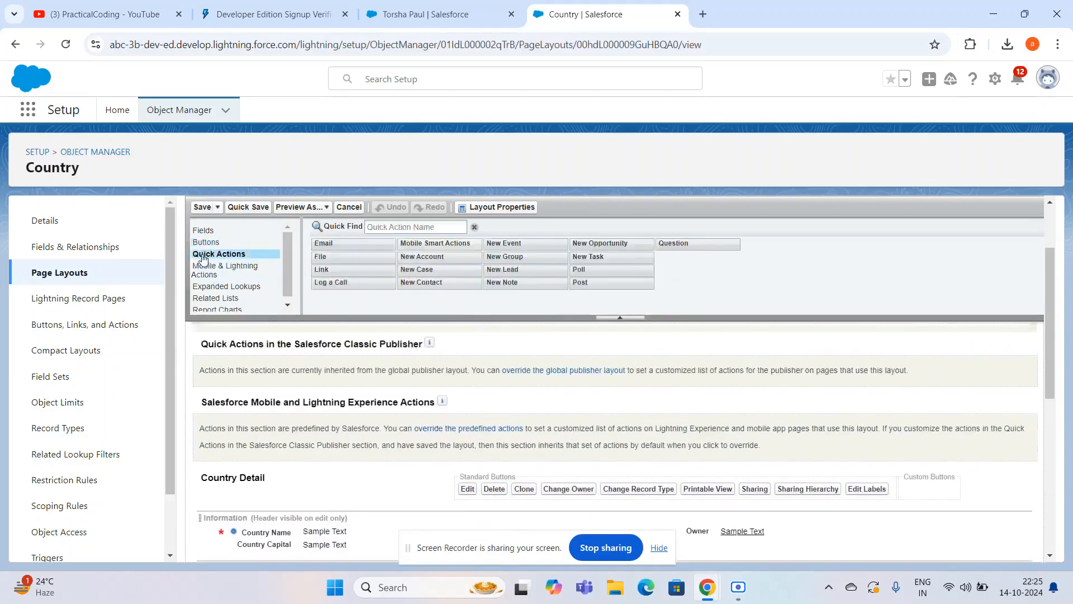
scroll(339, 466, "down", 1)
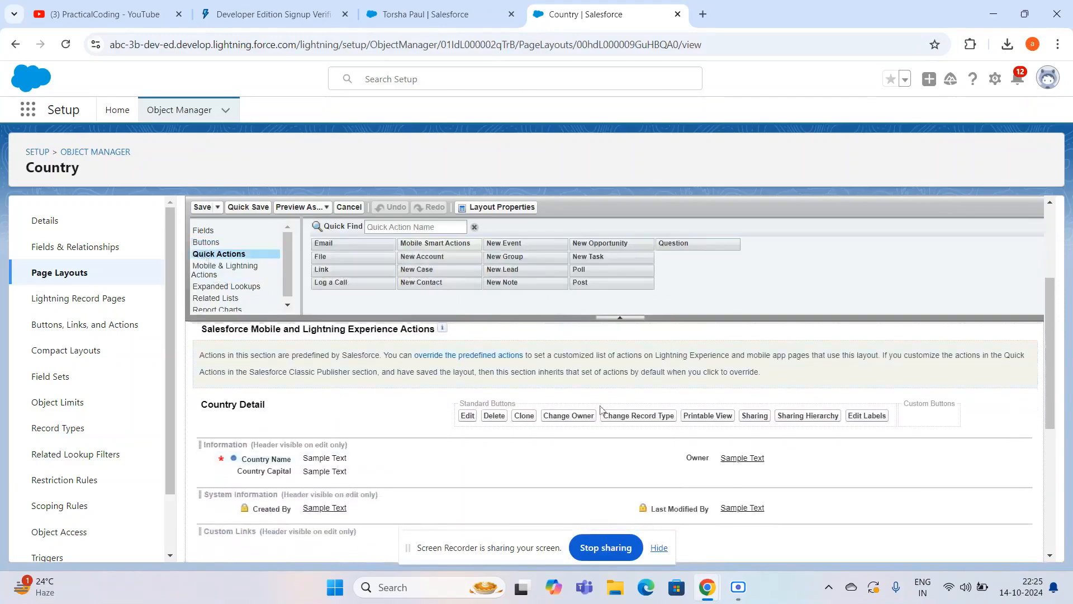
- Examine the Mobile & Lightning Actions available for the Country Layout
left_click(221, 267)
scroll(320, 331, "up", 1)
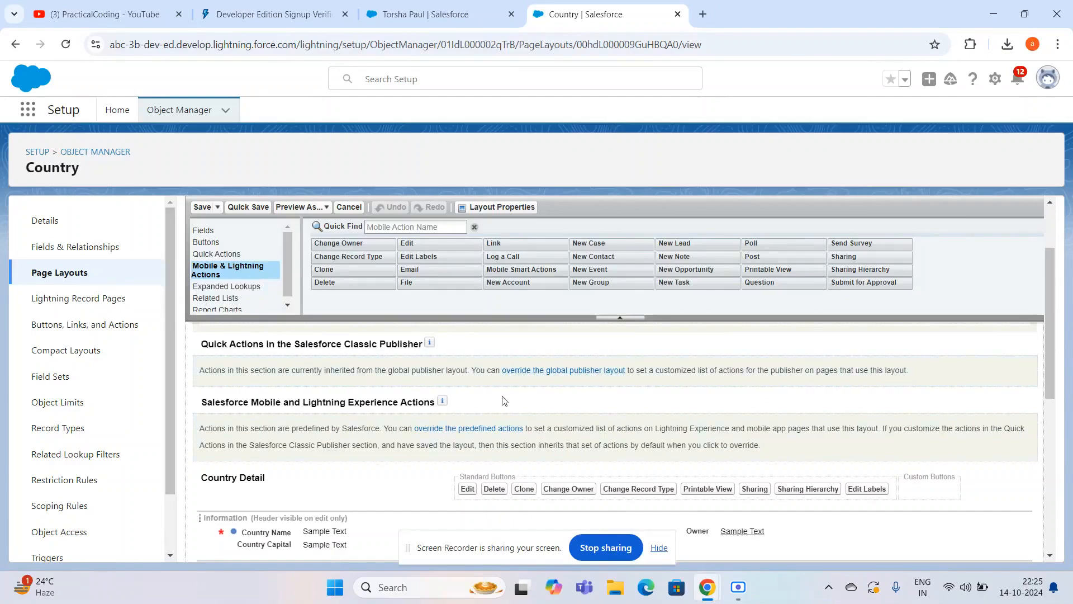
scroll(219, 294, "down", 1)
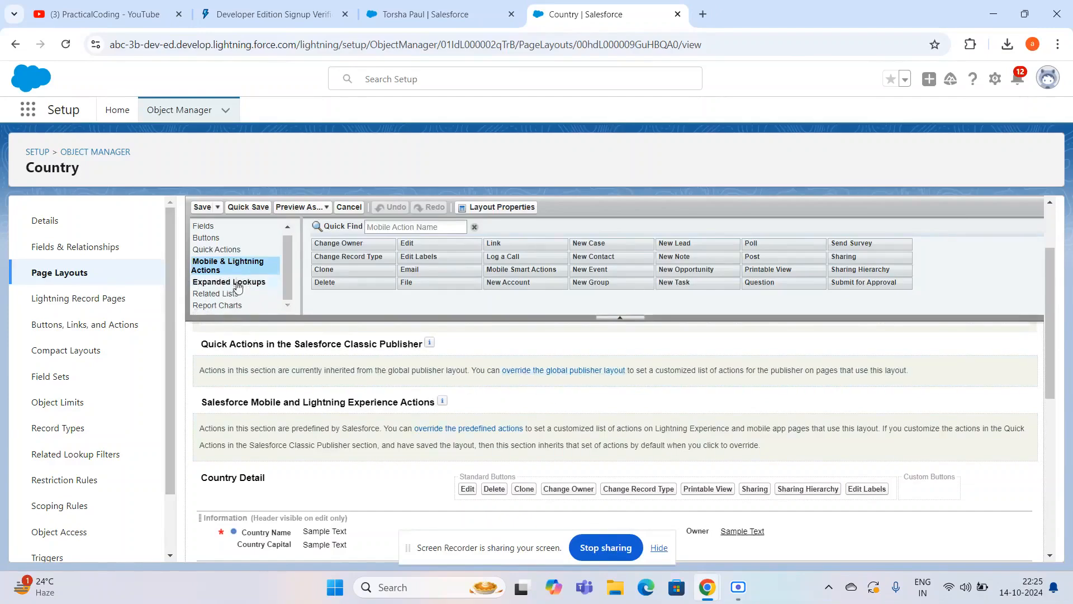
- Try moving Assigned To above Priority in the Open Activities related list's selected fields, then close its properties without applying the change
left_click(217, 293)
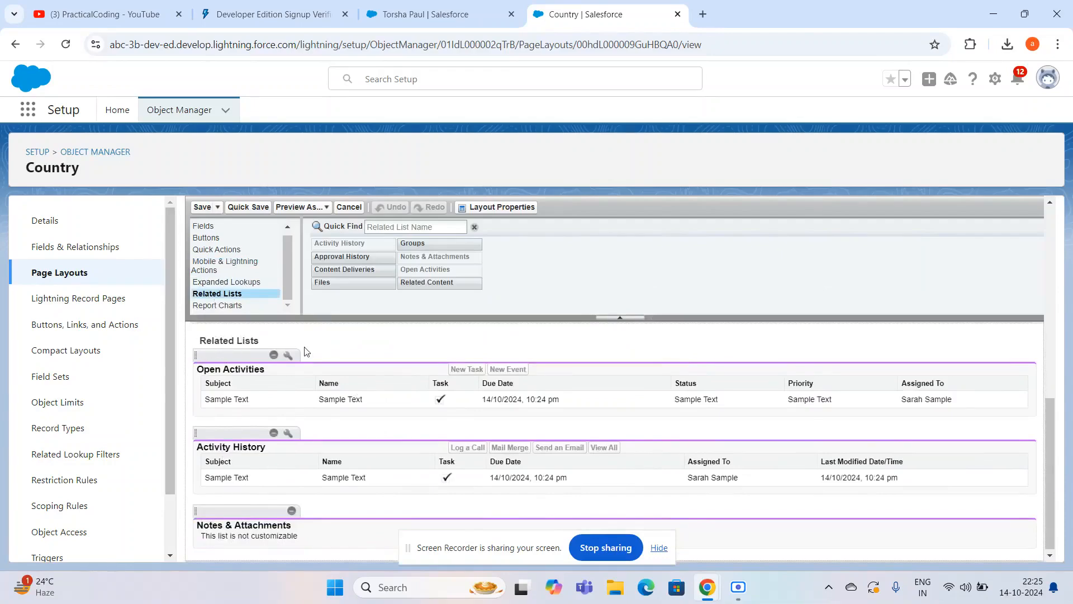
left_click(289, 357)
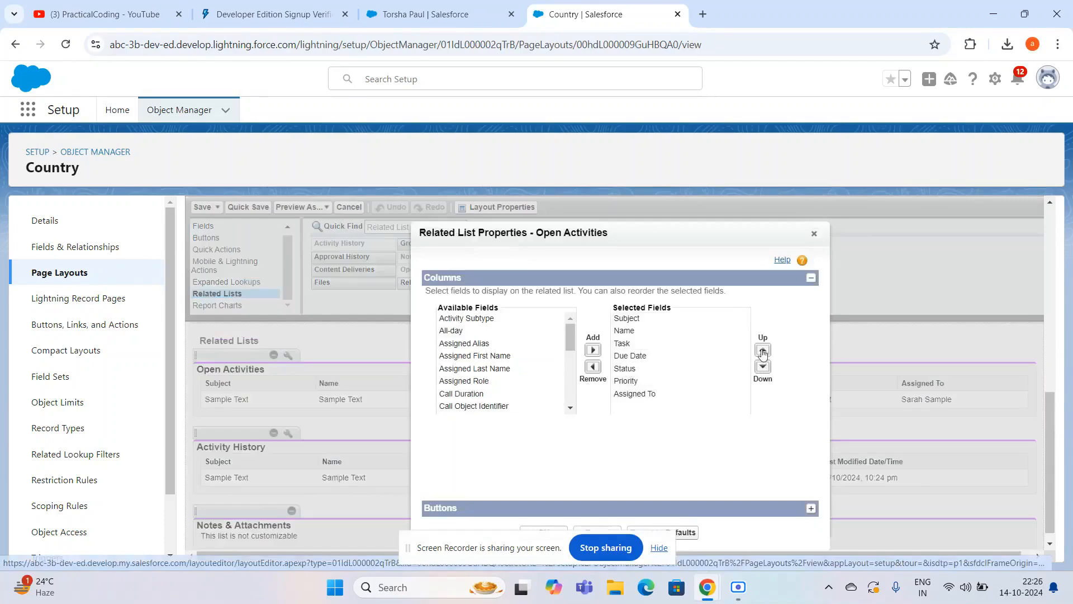
left_click(666, 396)
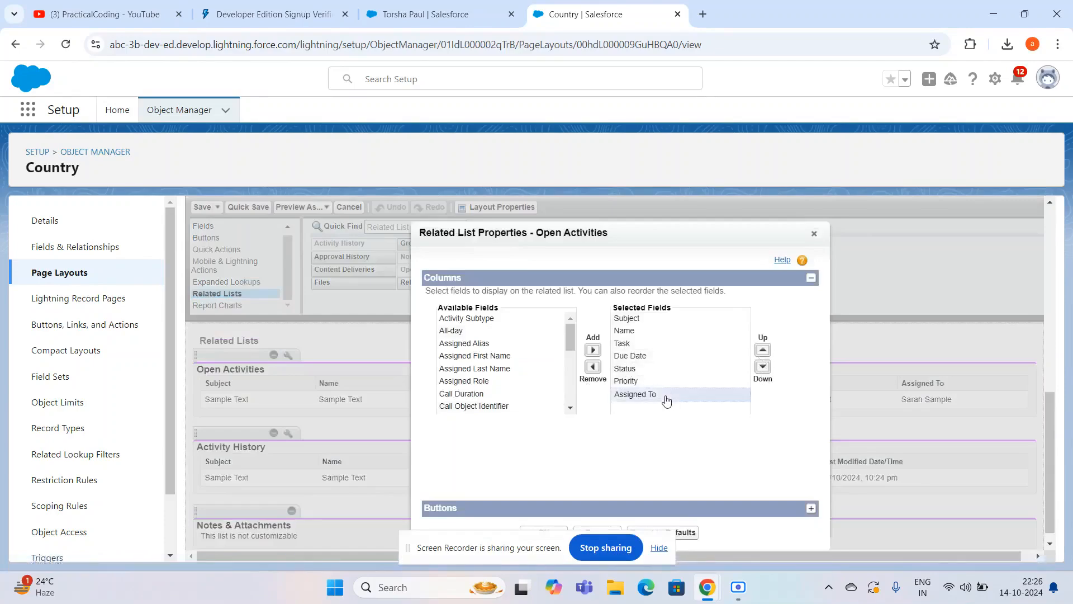
left_click(763, 351)
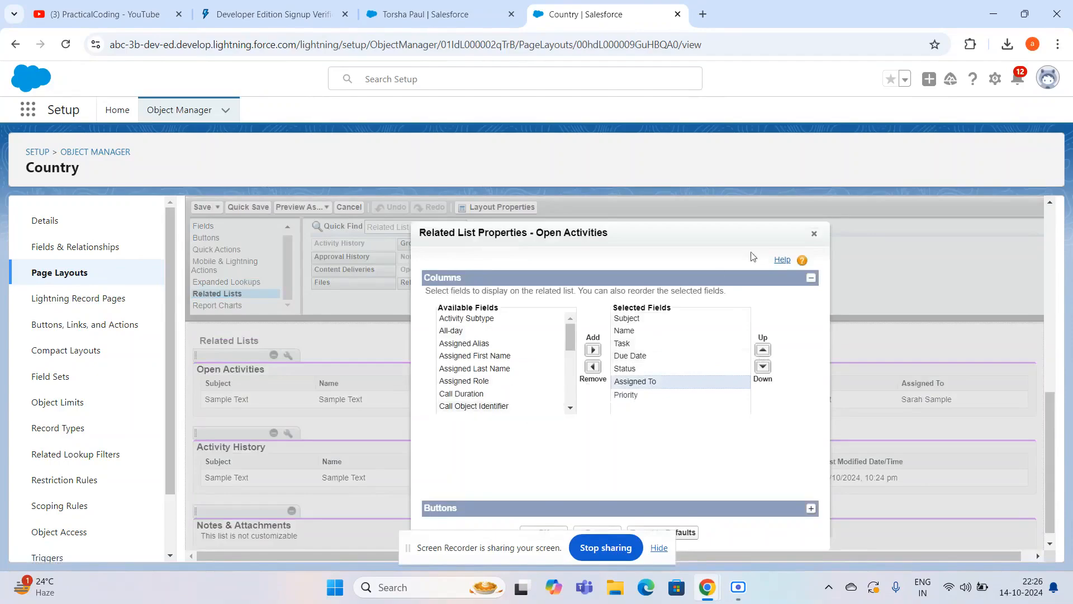
left_click(815, 237)
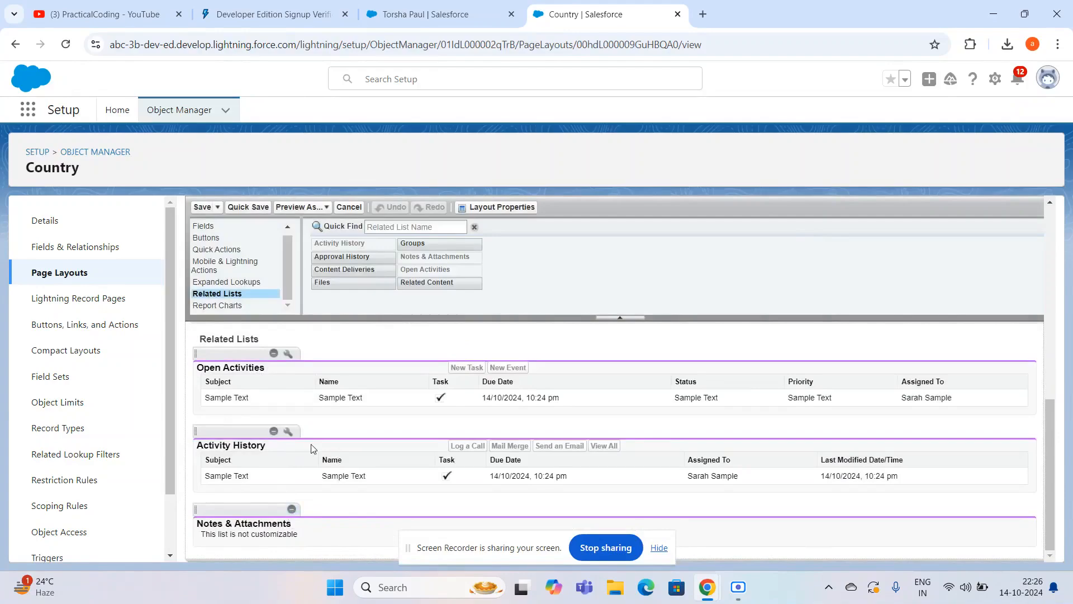
- Hide the screen-sharing notice and save the Country Layout
left_click(659, 549)
scroll(468, 524, "up", 4)
scroll(469, 523, "down", 4)
scroll(469, 523, "up", 10)
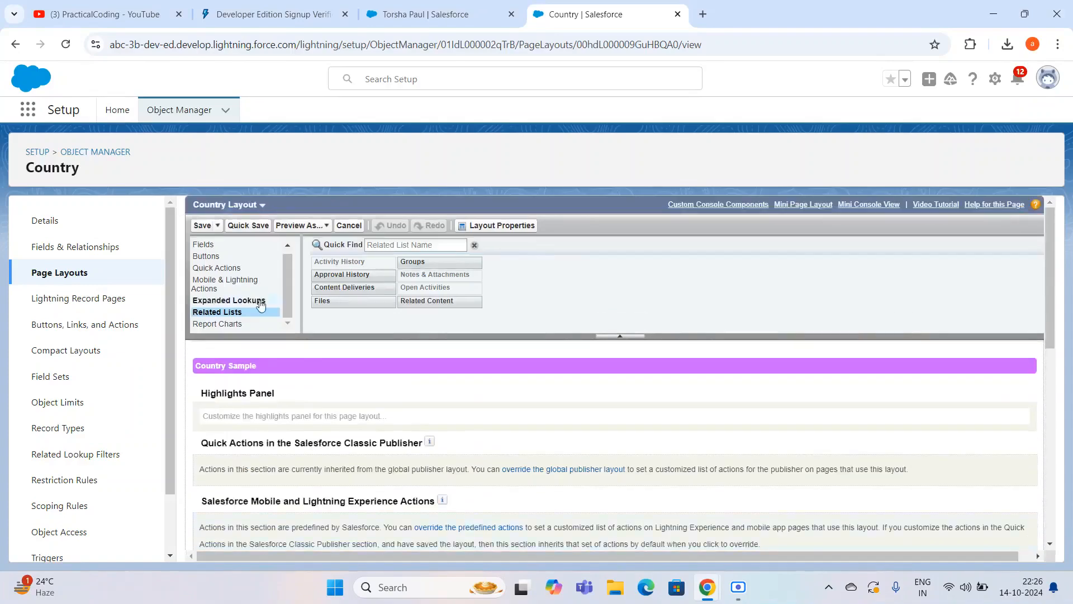
left_click(201, 226)
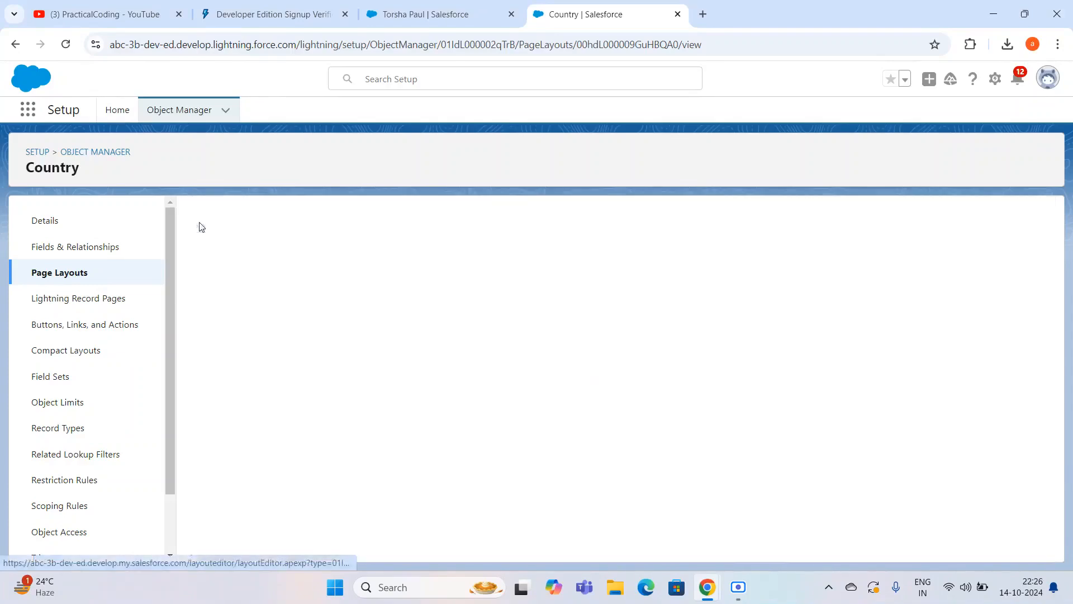